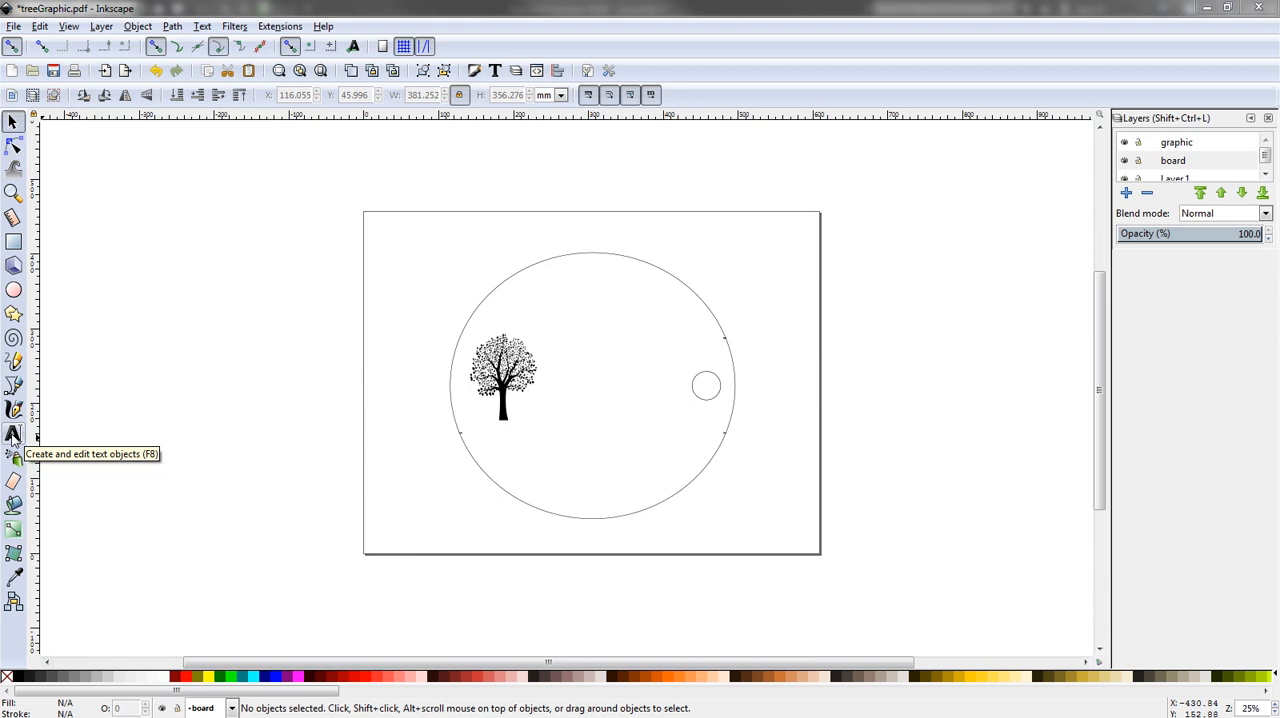
# - Add a text object reading "text" above the page and select it as an object
pyautogui.click(13, 433)
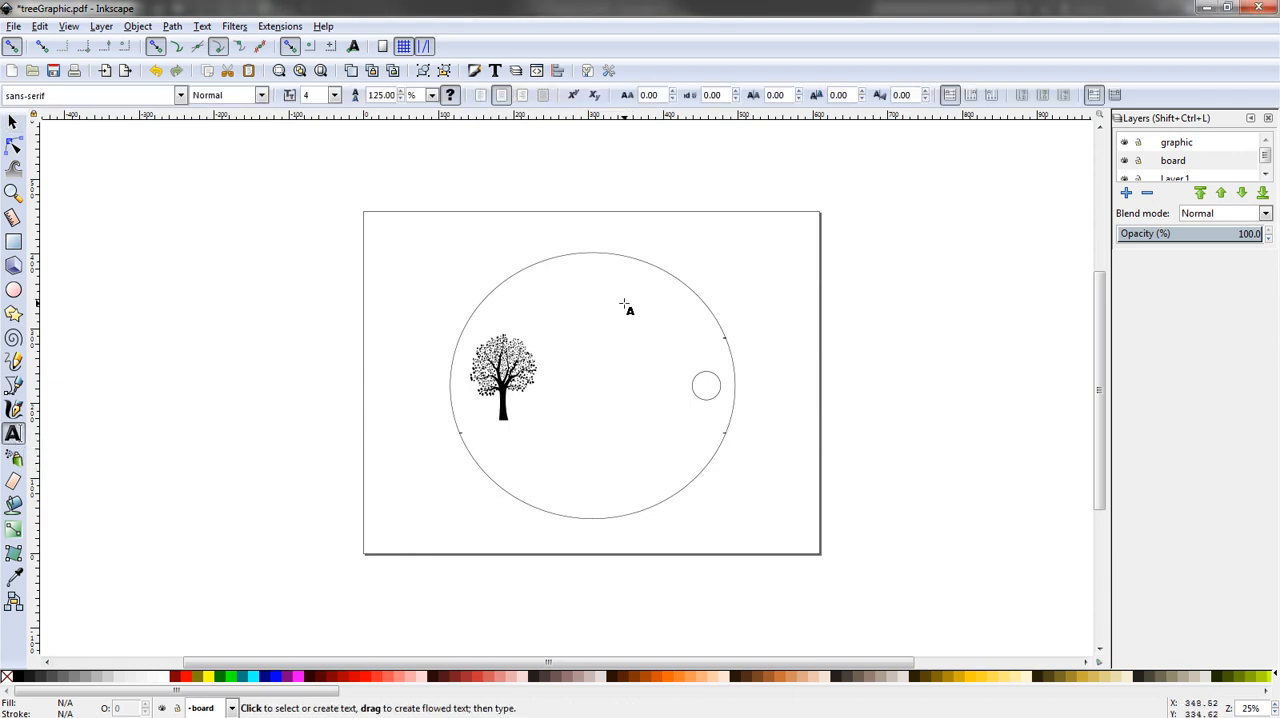
pyautogui.click(520, 180)
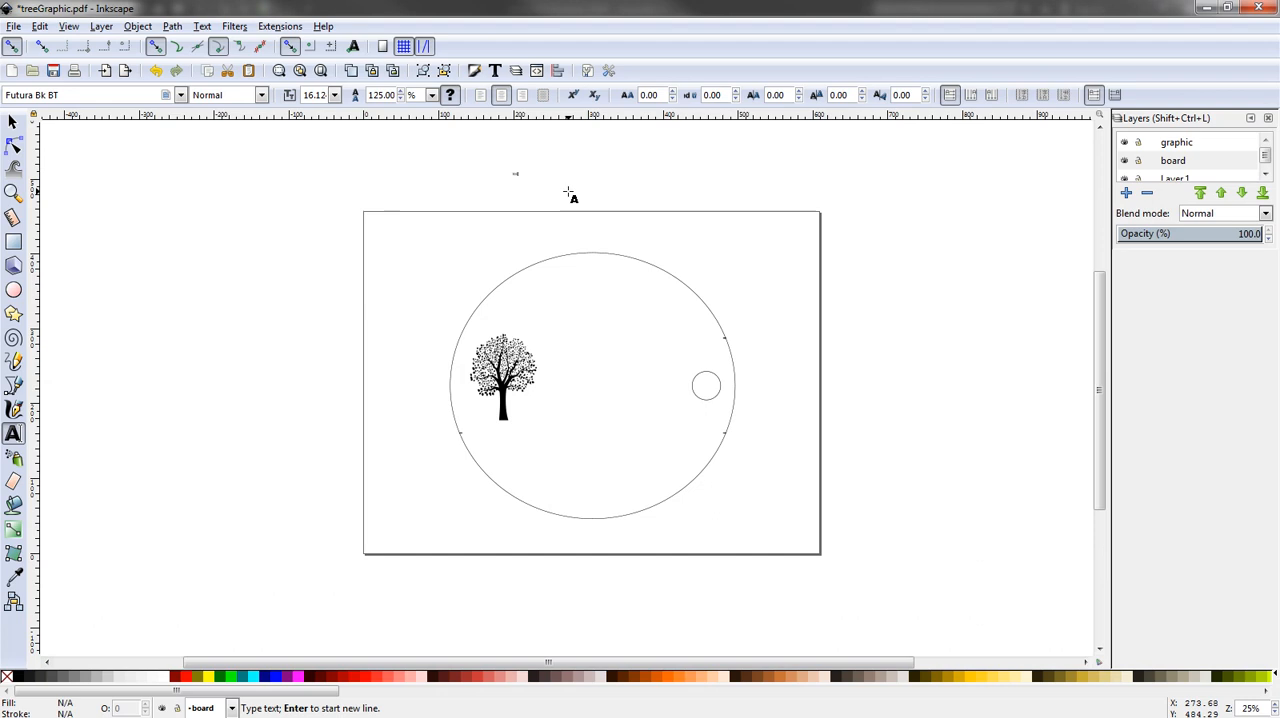
pyautogui.write('C')
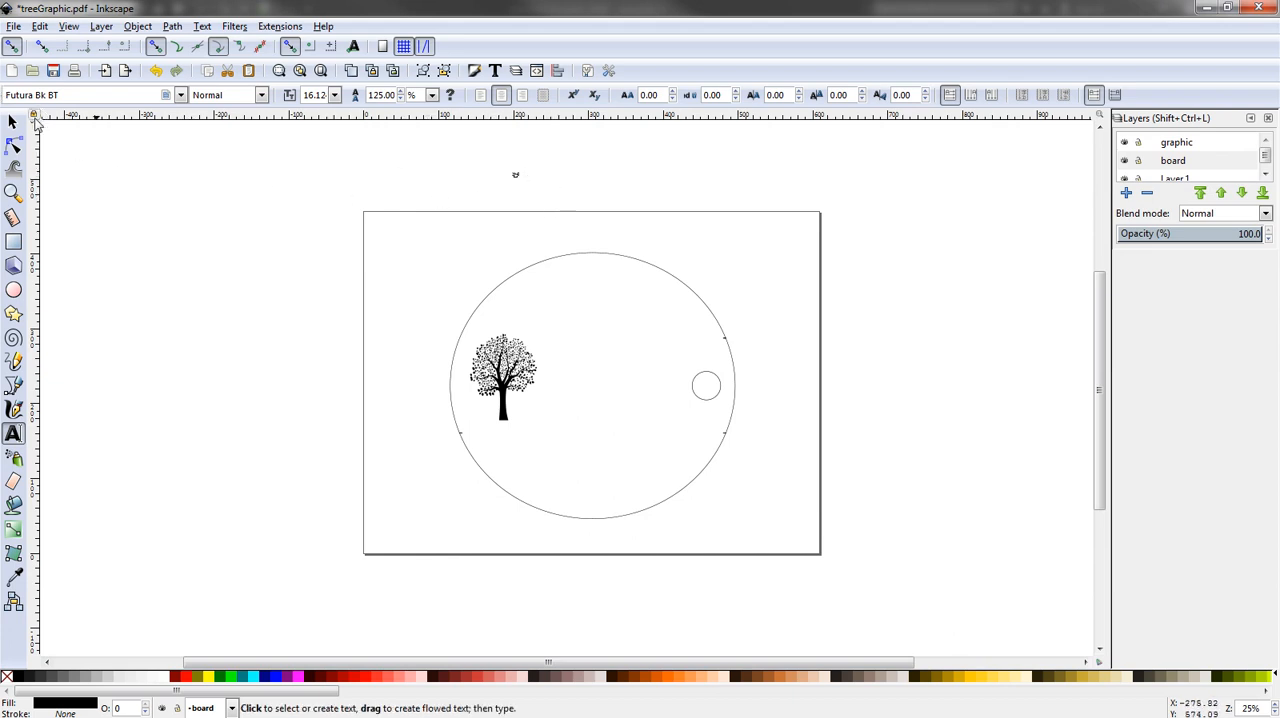
pyautogui.click(15, 122)
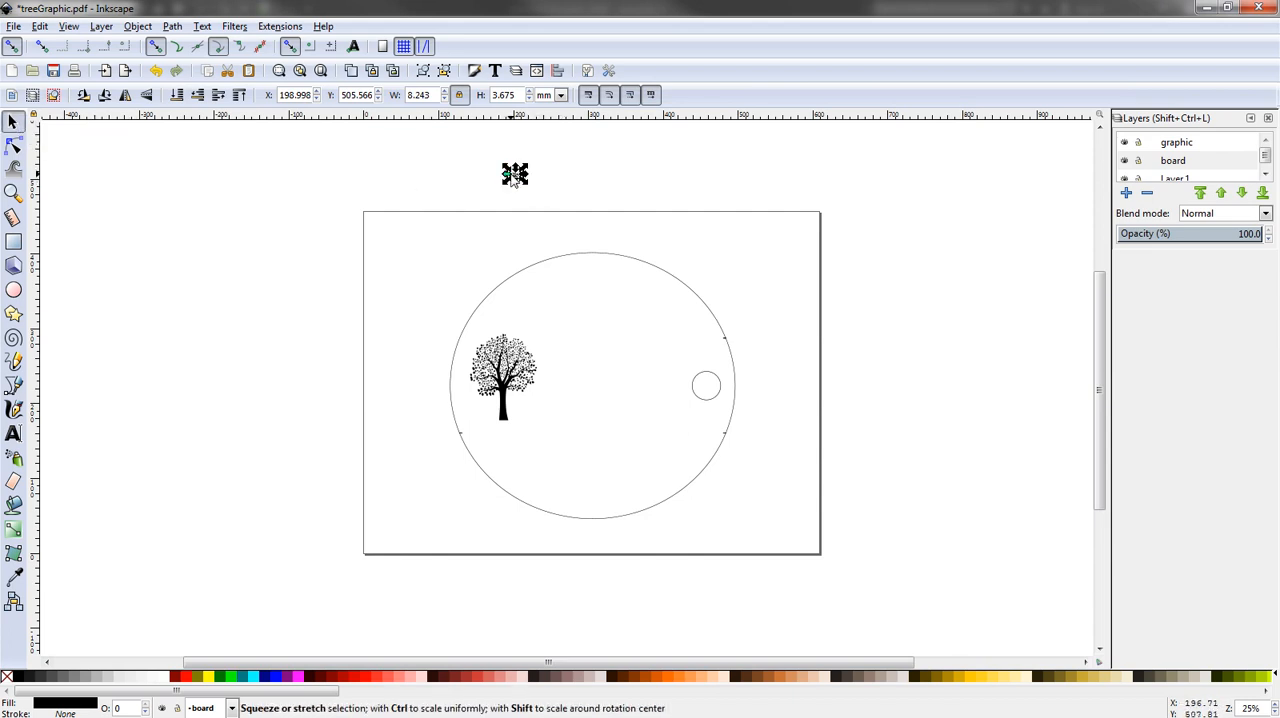
# - Move the text object inside the large circle, near its upper-right edge, at about X 376 mm, Y 368 mm
pyautogui.scroll(9, 515, 177)
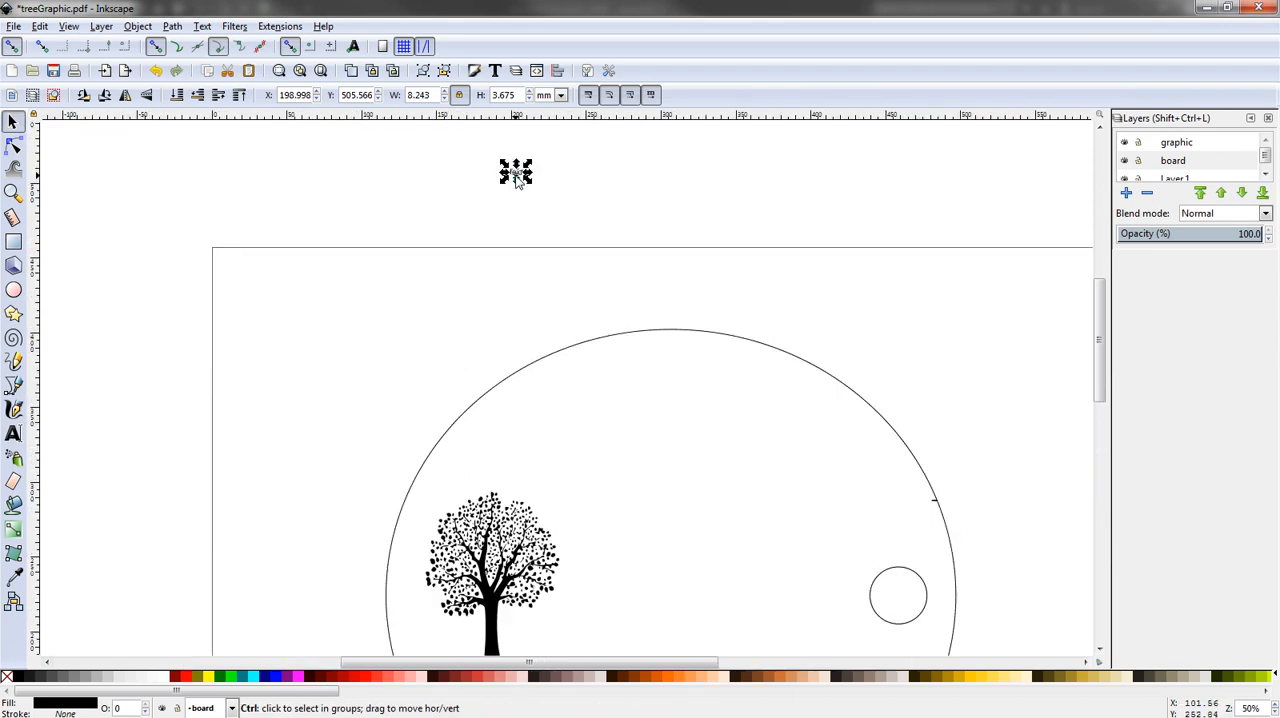
pyautogui.scroll(2, 523, 294)
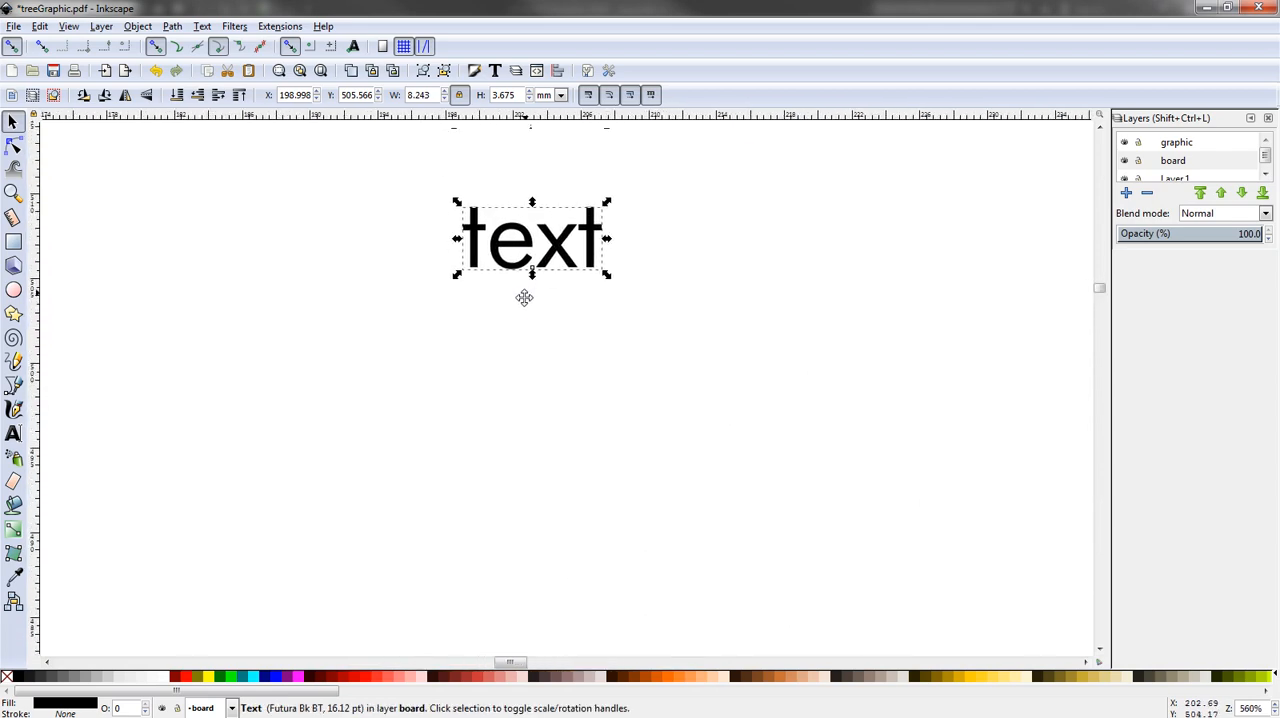
pyautogui.scroll(-5, 521, 298)
pyautogui.scroll(-3, 519, 300)
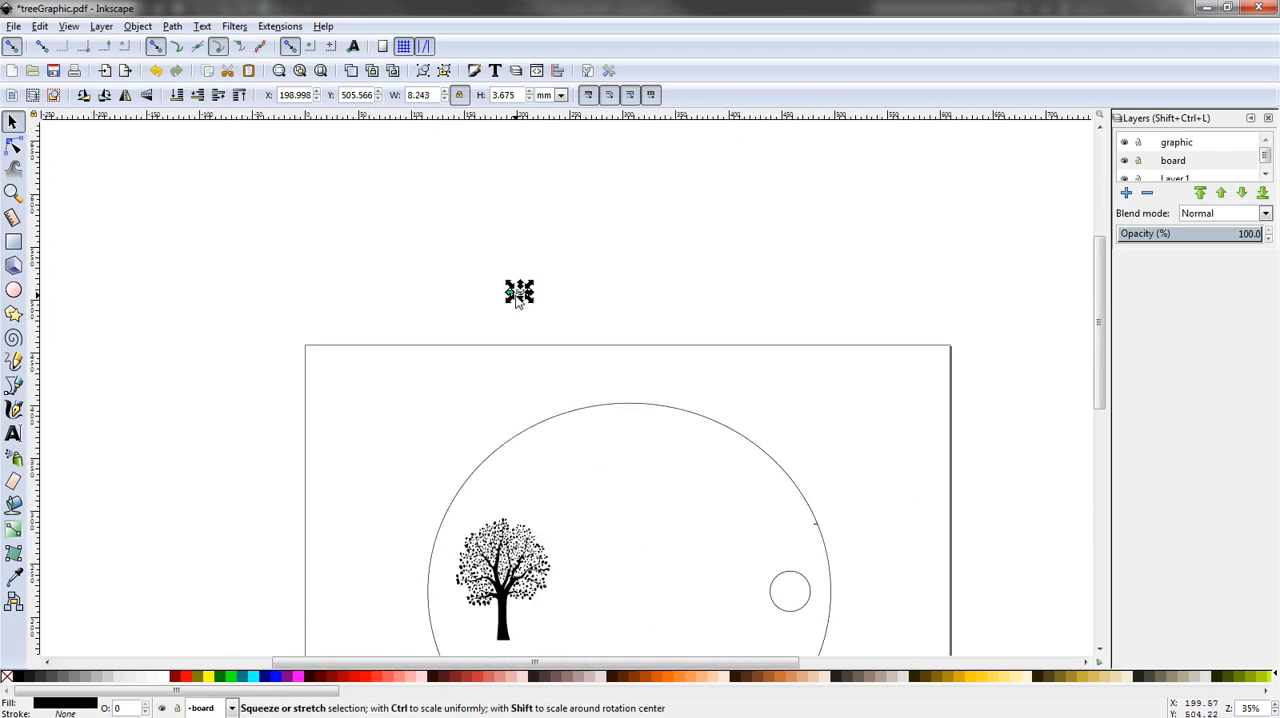
pyautogui.scroll(1, 519, 300)
pyautogui.scroll(-2, 519, 302)
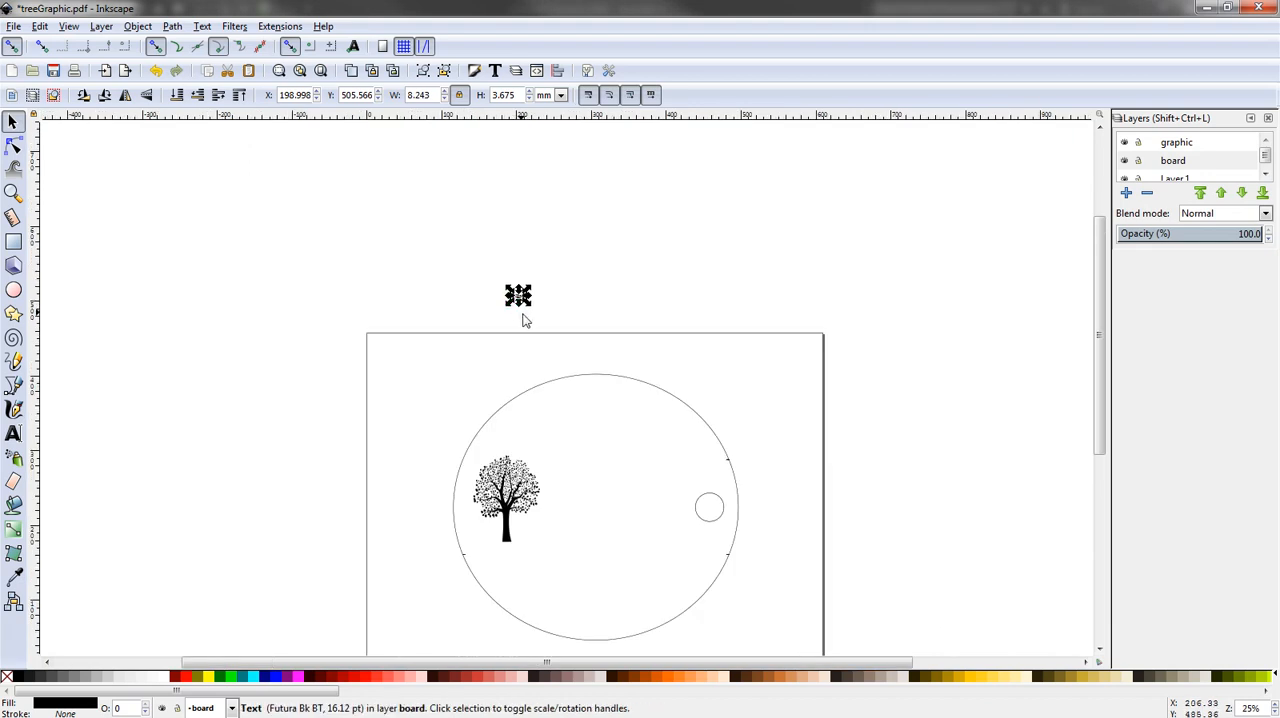
pyautogui.moveTo(518, 305); pyautogui.dragTo(563, 349)
pyautogui.hotkey('ctrl', 'z')
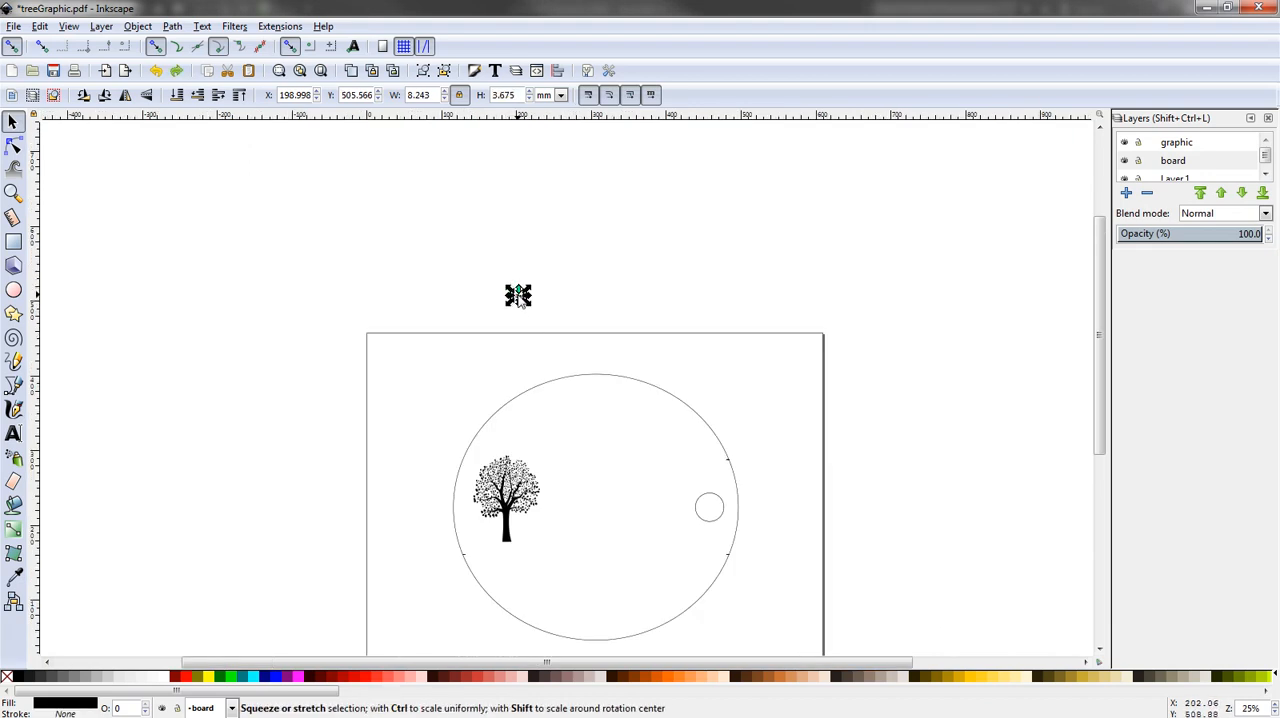
pyautogui.scroll(2, 518, 303)
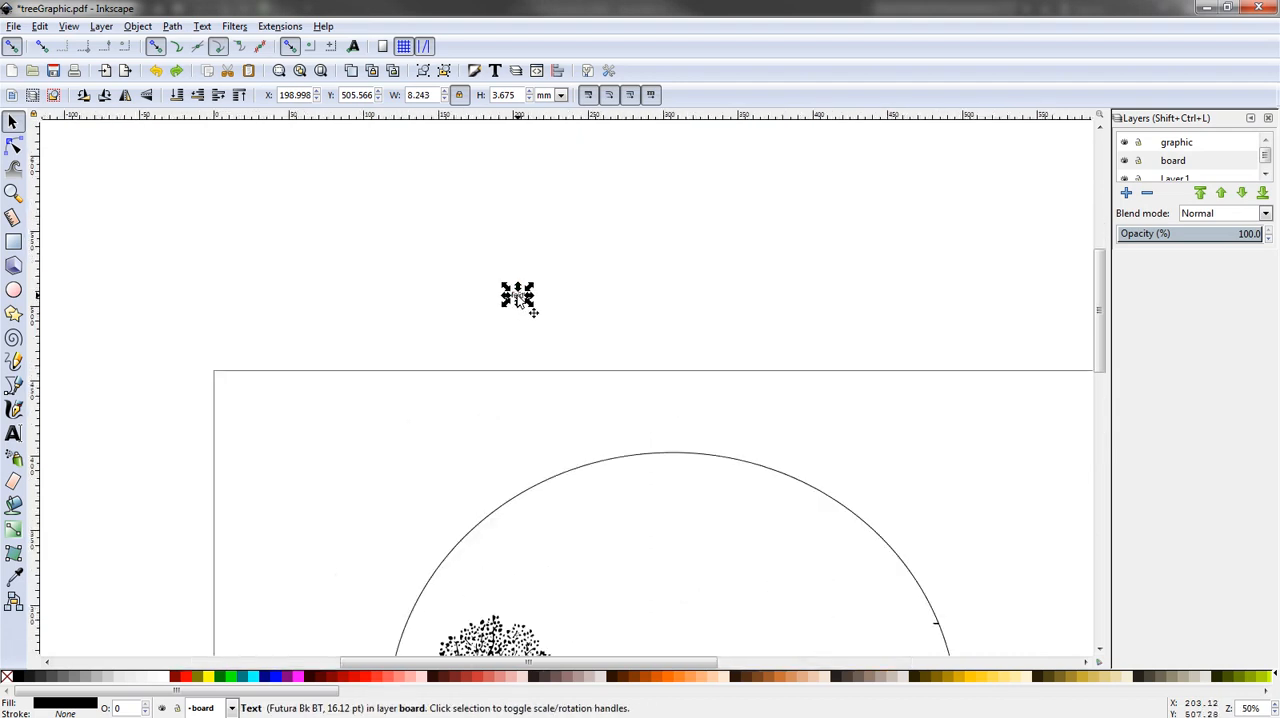
pyautogui.moveTo(518, 300); pyautogui.dragTo(786, 508)
pyautogui.scroll(-3, 793, 483)
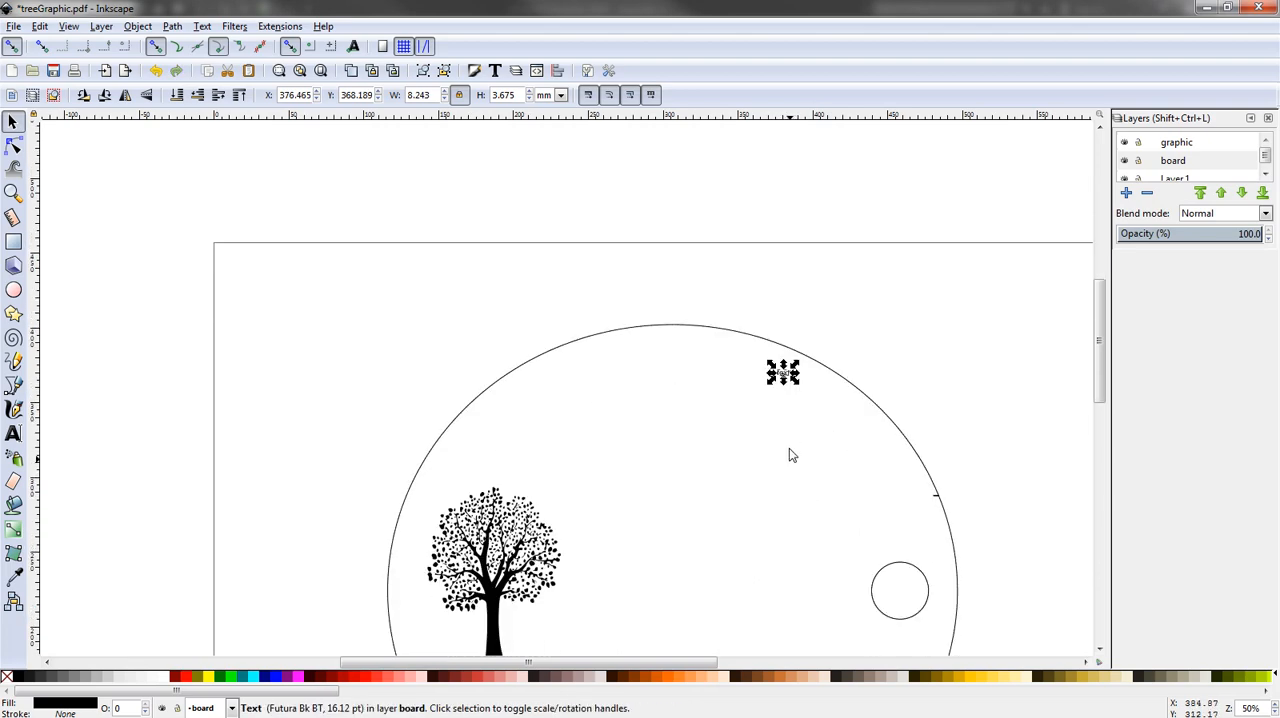
pyautogui.scroll(-2, 797, 386)
pyautogui.scroll(6, 797, 390)
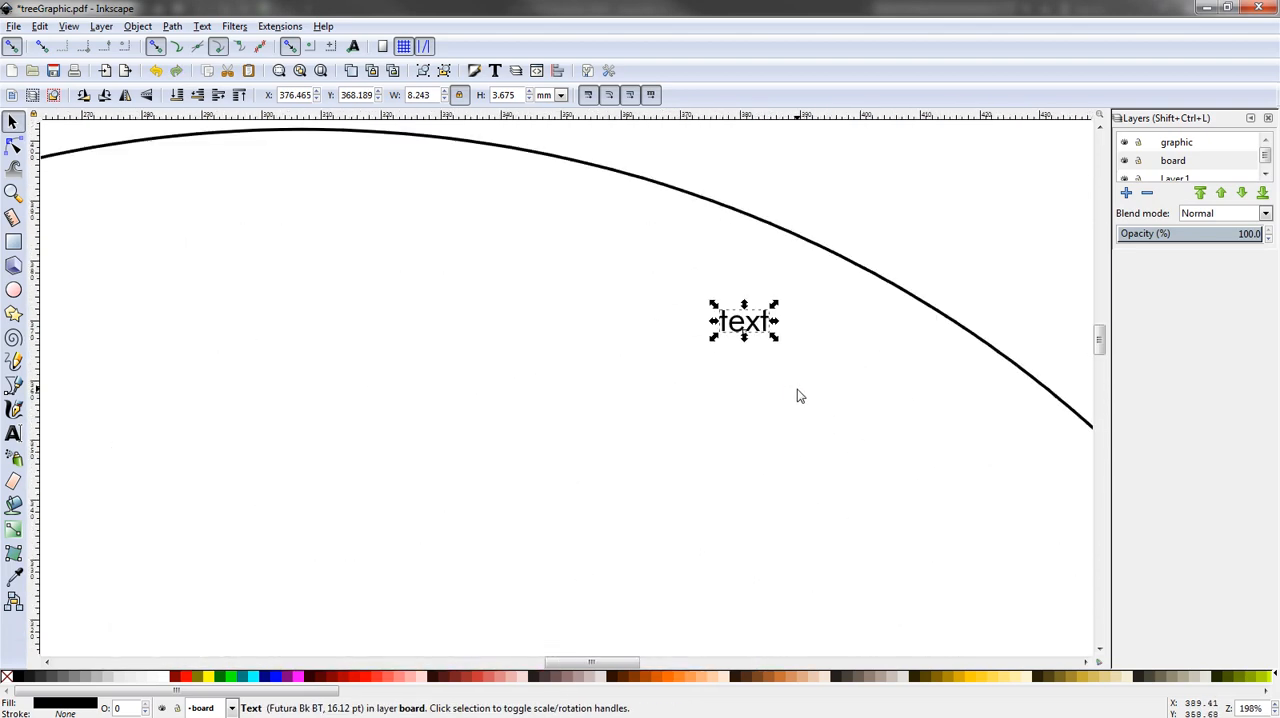
pyautogui.scroll(-5, 797, 396)
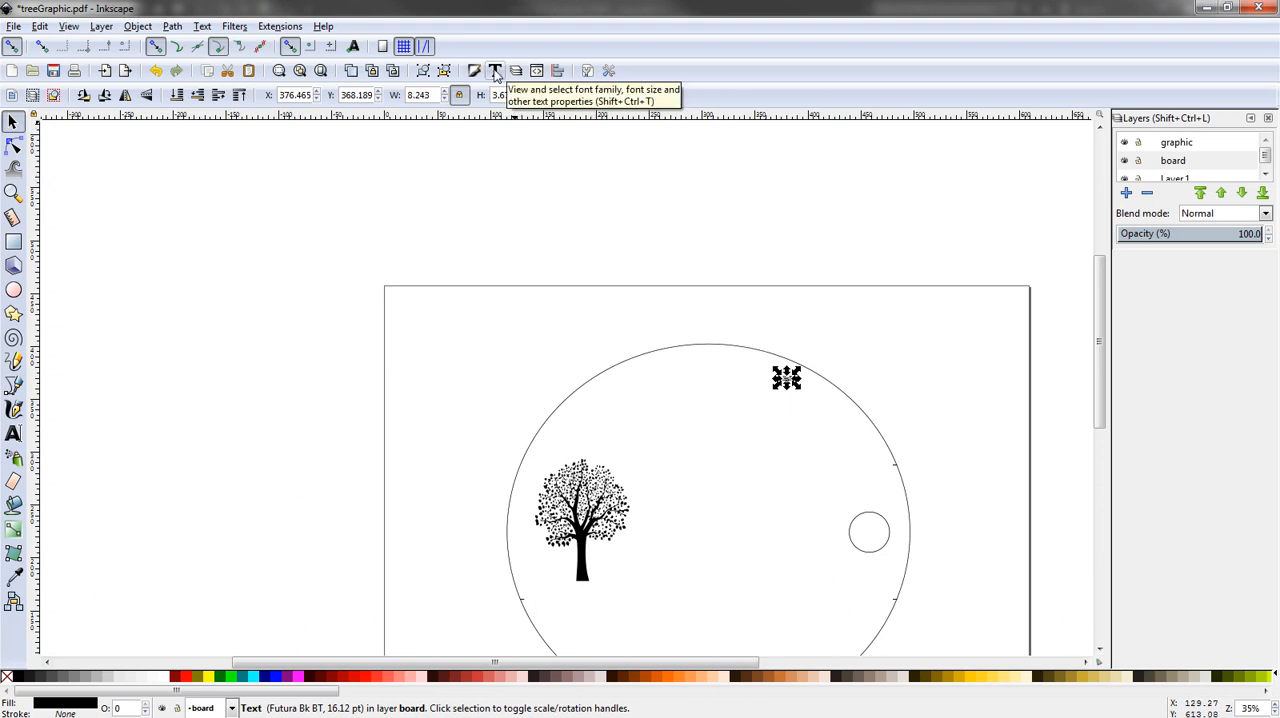
# - Open the Text and Font dialog beside the drawing and browse the available font families
pyautogui.click(202, 26)
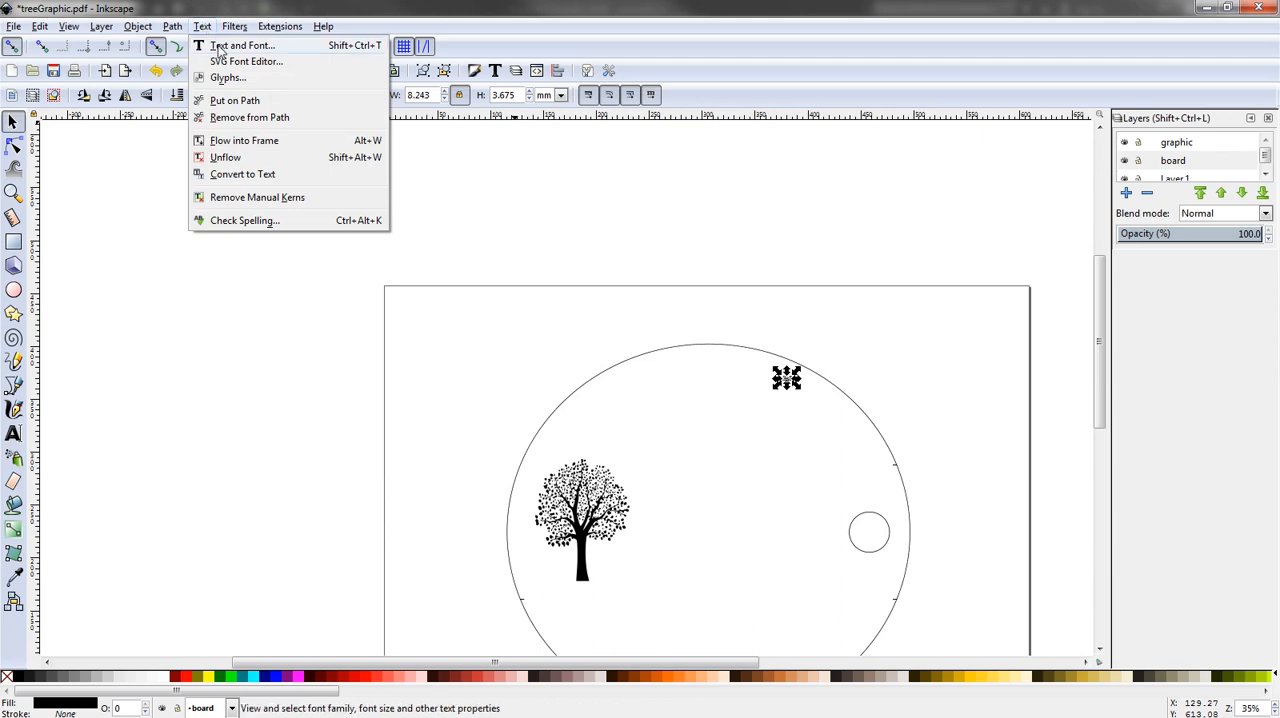
pyautogui.click(221, 50)
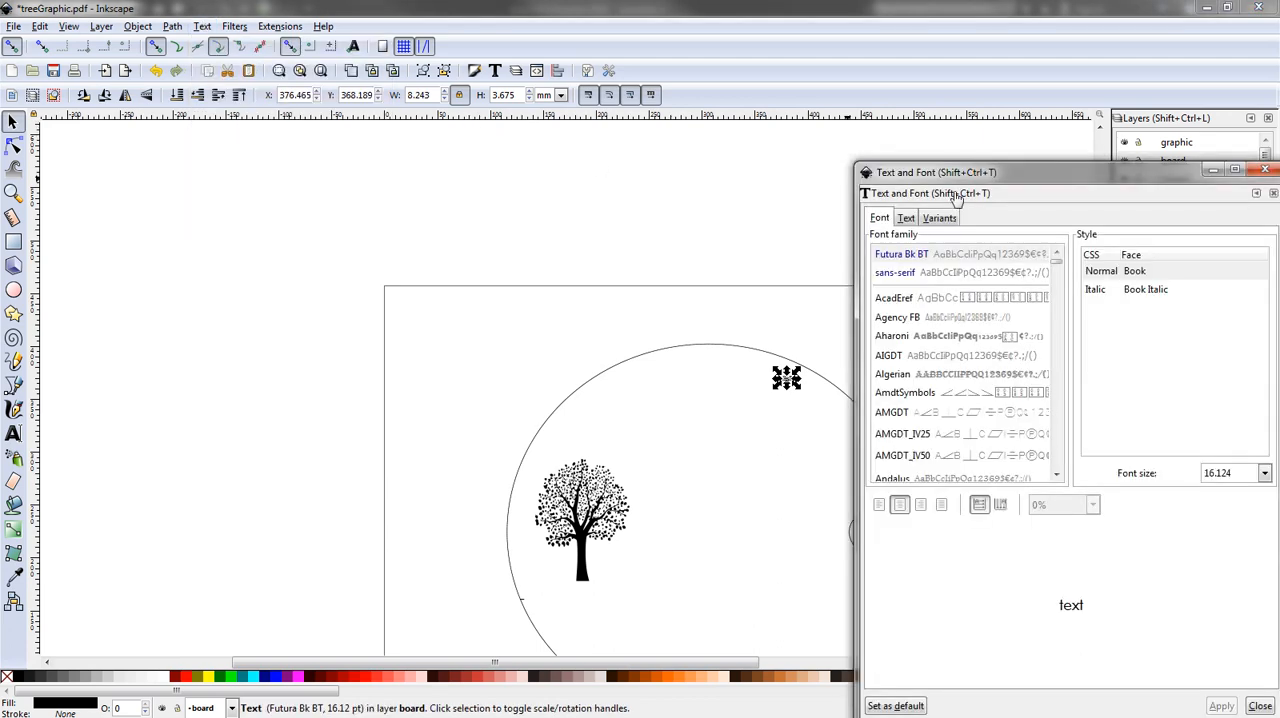
pyautogui.moveTo(1058, 87); pyautogui.dragTo(966, 88)
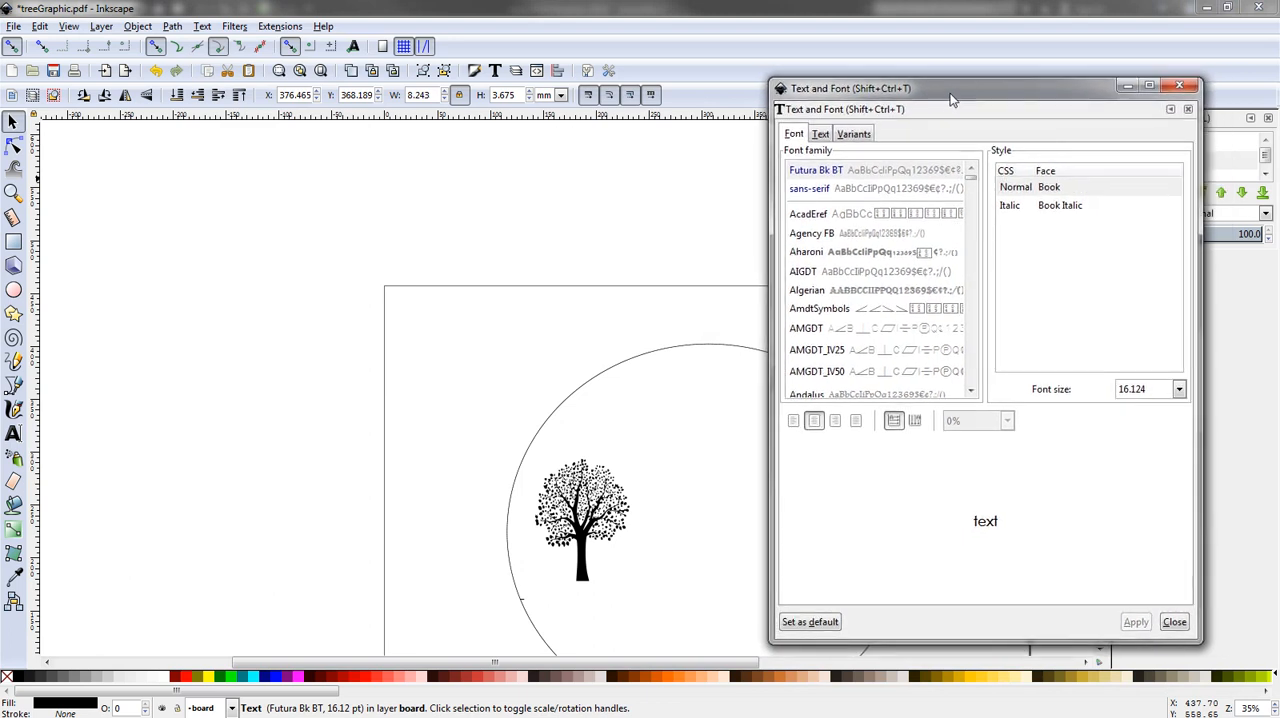
pyautogui.click(622, 338)
pyautogui.moveTo(629, 327); pyautogui.dragTo(375, 206)
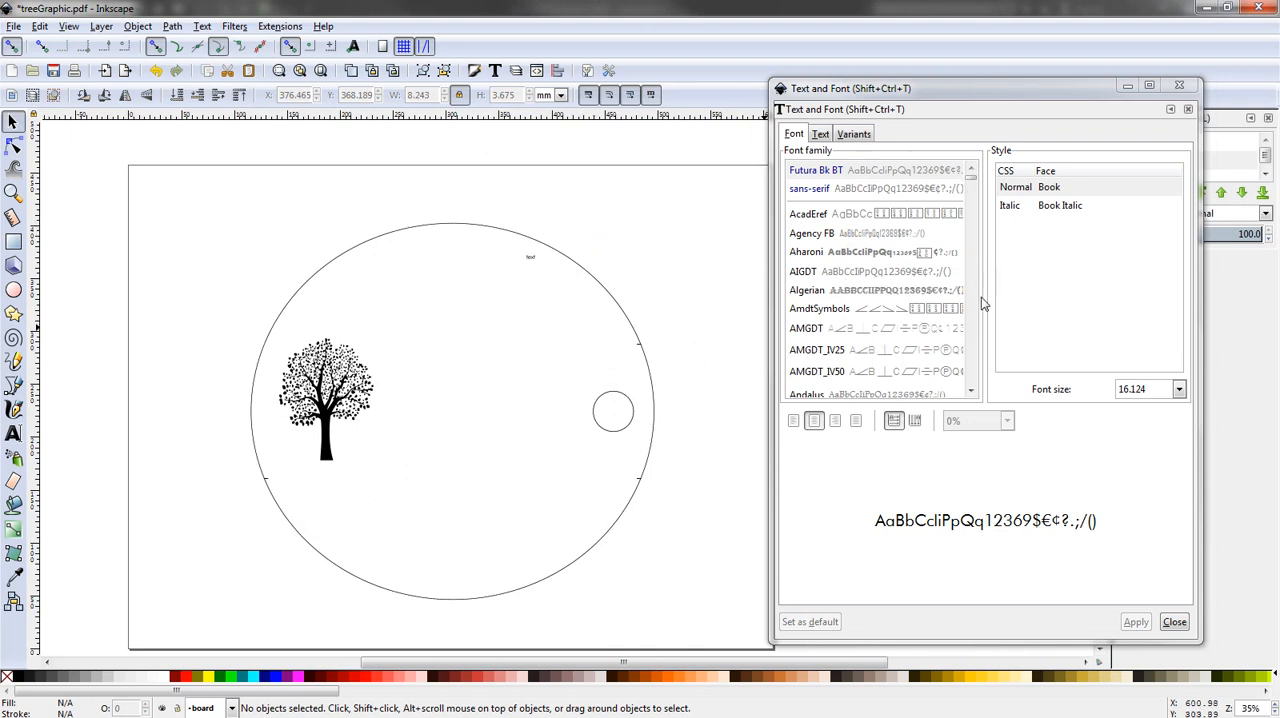
pyautogui.click(970, 391)
pyautogui.click(970, 391)
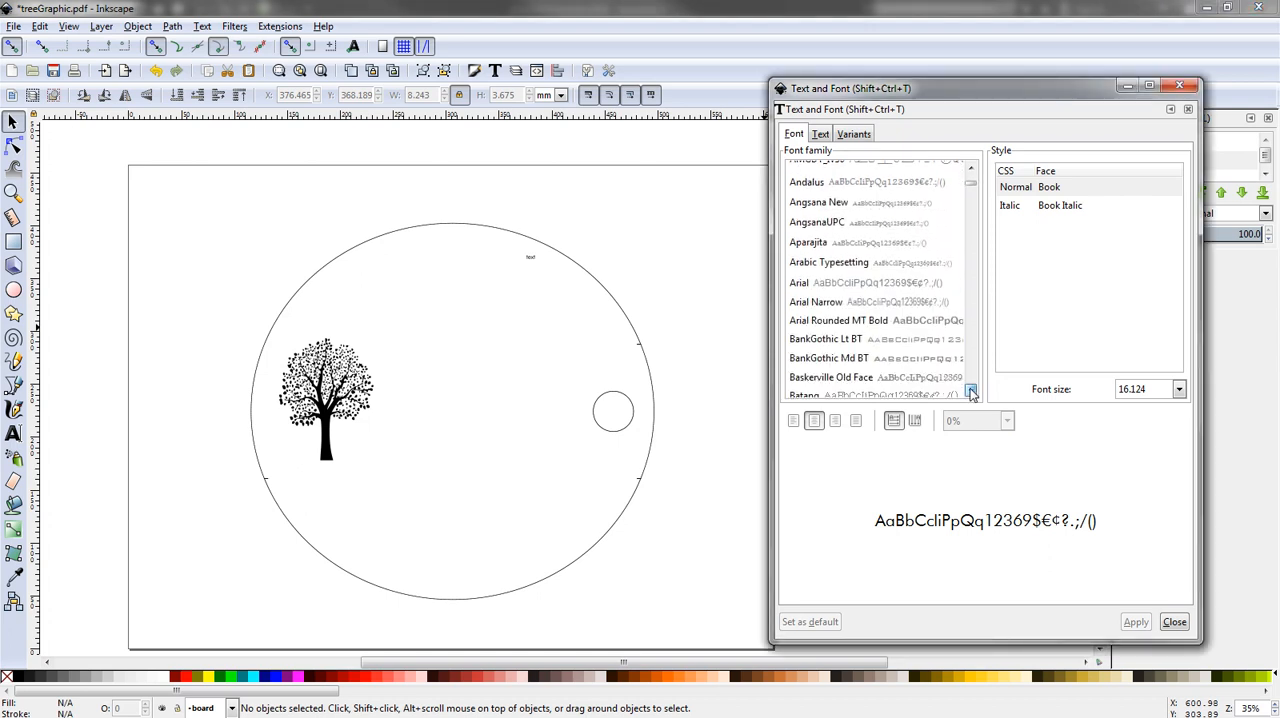
pyautogui.click(970, 391)
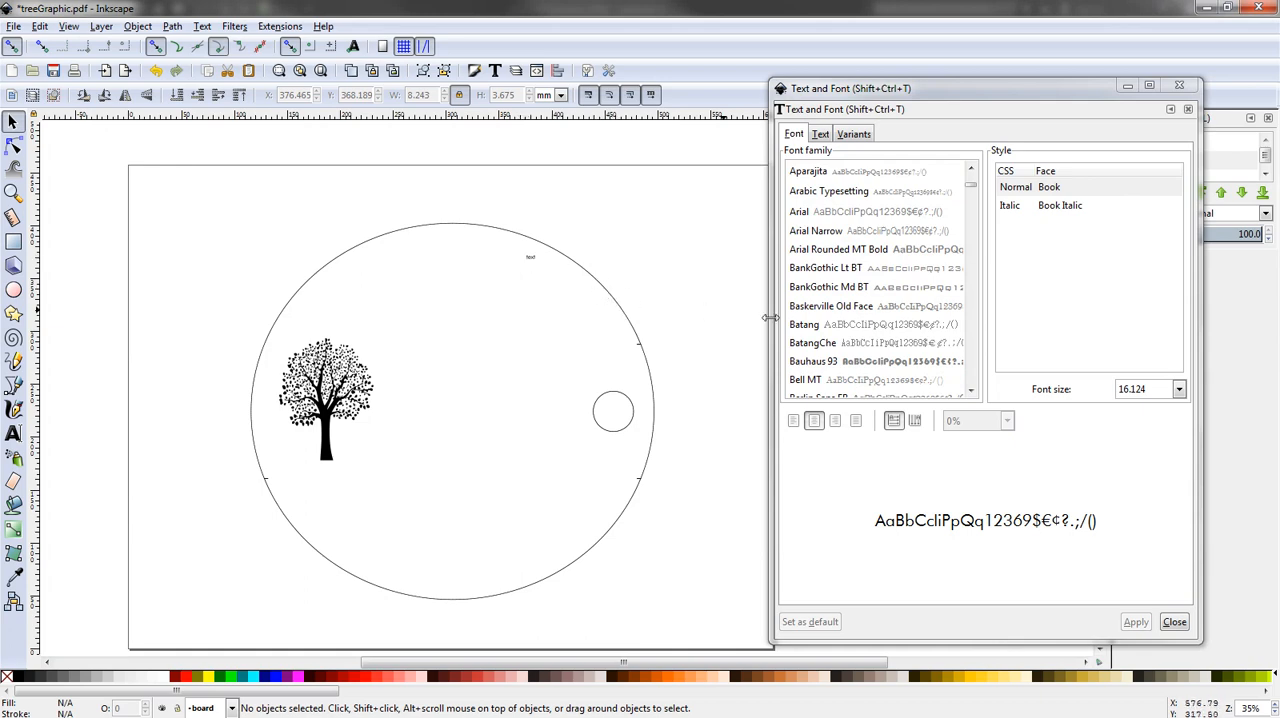
pyautogui.moveTo(899, 93)
pyautogui.mouseDown()
pyautogui.moveTo(916, 74)
pyautogui.moveTo(926, 82)
pyautogui.moveTo(915, 87)
pyautogui.mouseUp()
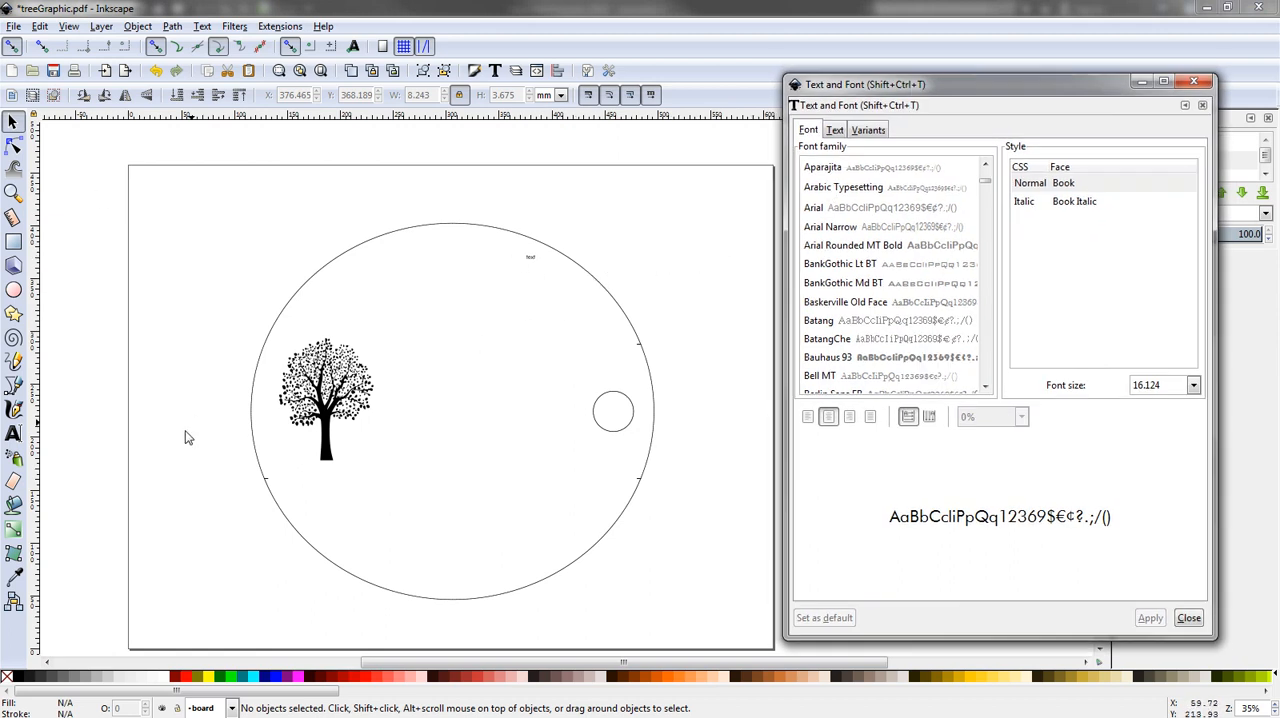
# - Select the small text inside the large circle and replace its content with "Basic Text"
pyautogui.click(530, 258)
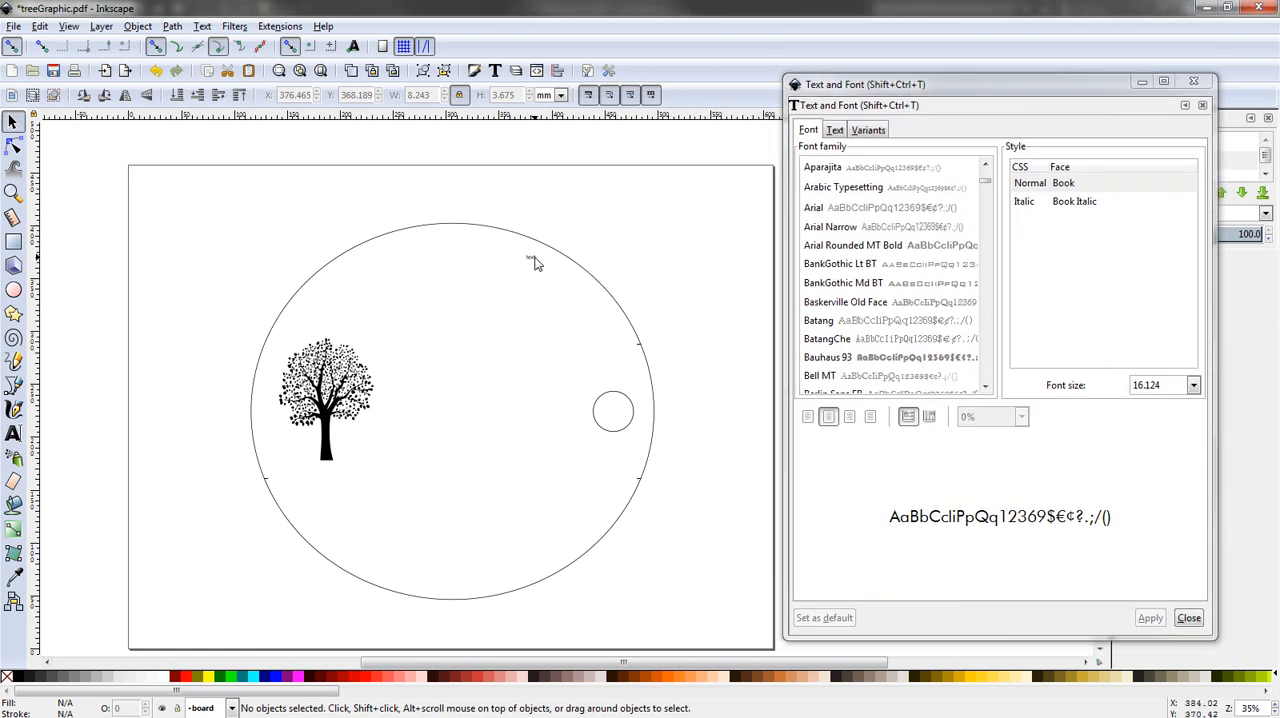
pyautogui.click(530, 258)
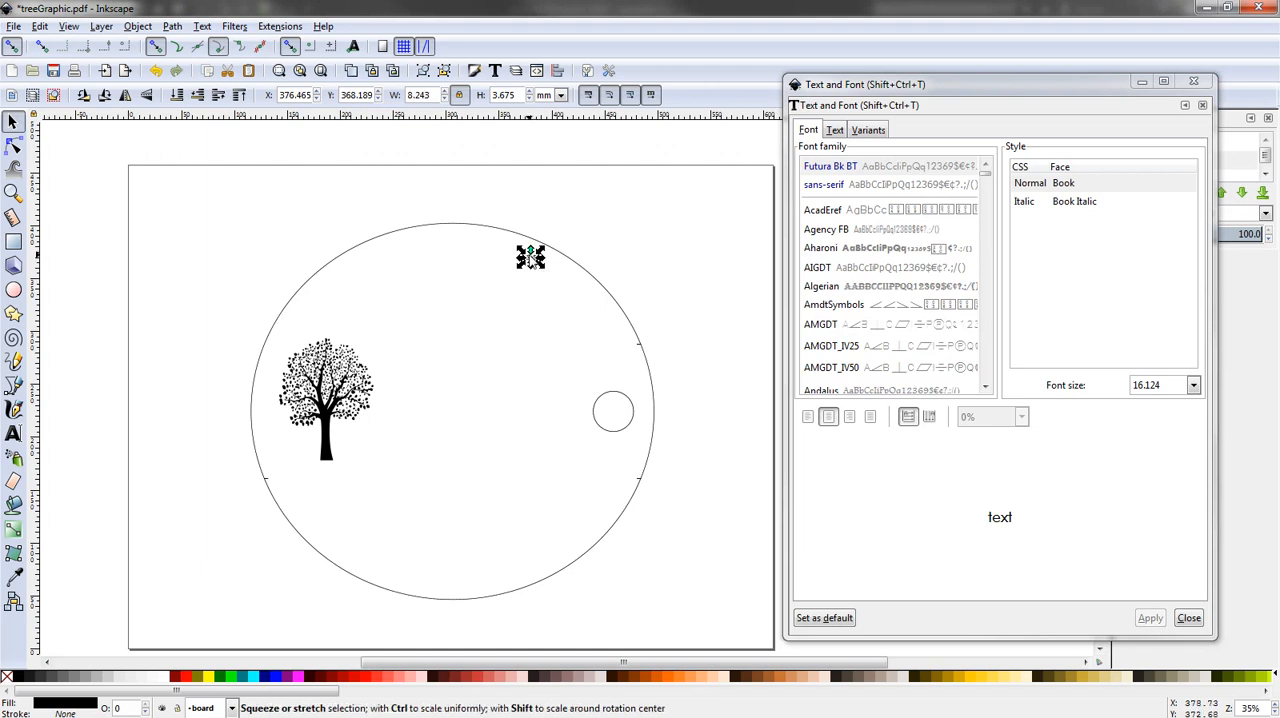
pyautogui.hscroll(-2, 531, 261)
pyautogui.keyDown('ctrl'); pyautogui.scroll(5, 630, 260); pyautogui.keyUp('ctrl')
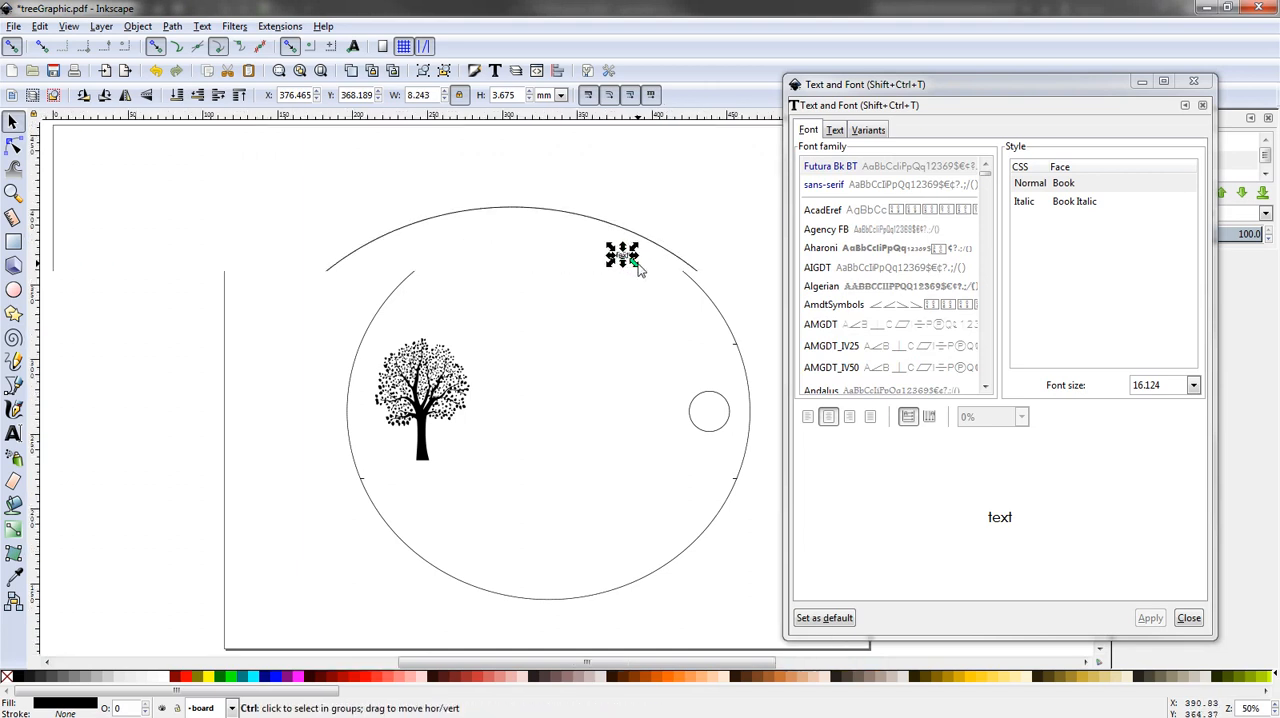
pyautogui.keyDown('ctrl'); pyautogui.scroll(3, 592, 245); pyautogui.keyUp('ctrl')
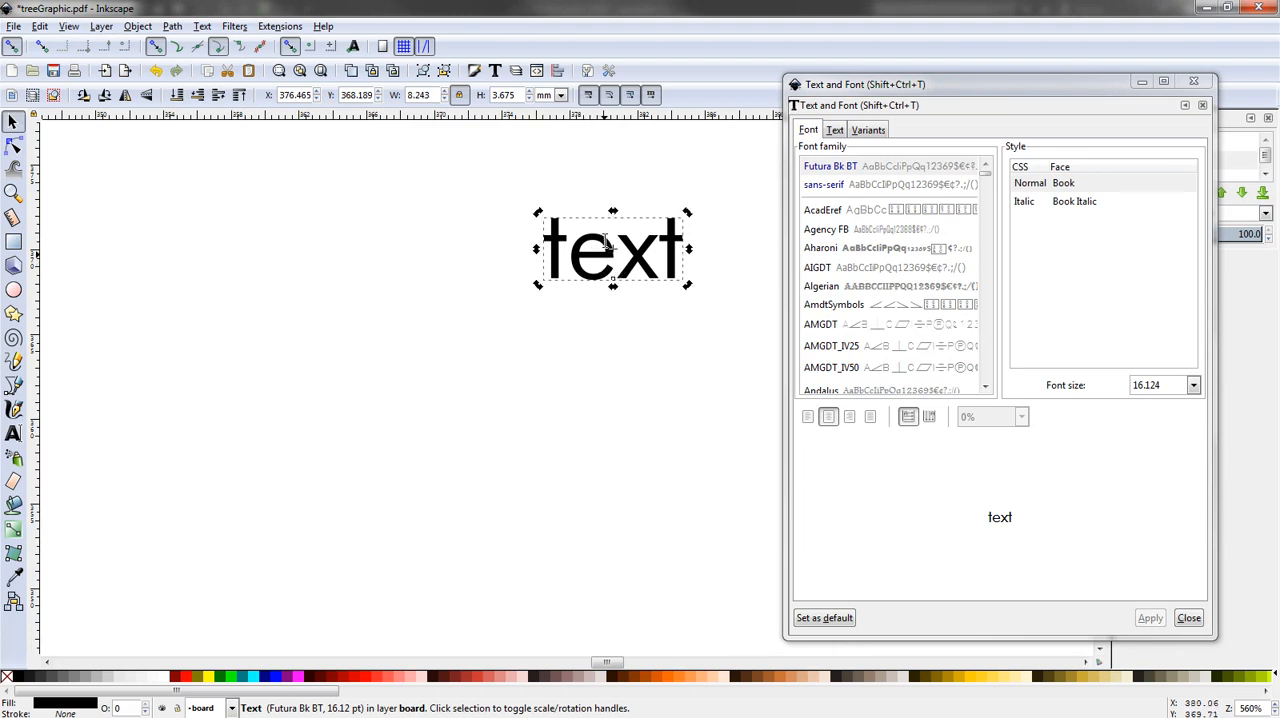
pyautogui.press('Escape')
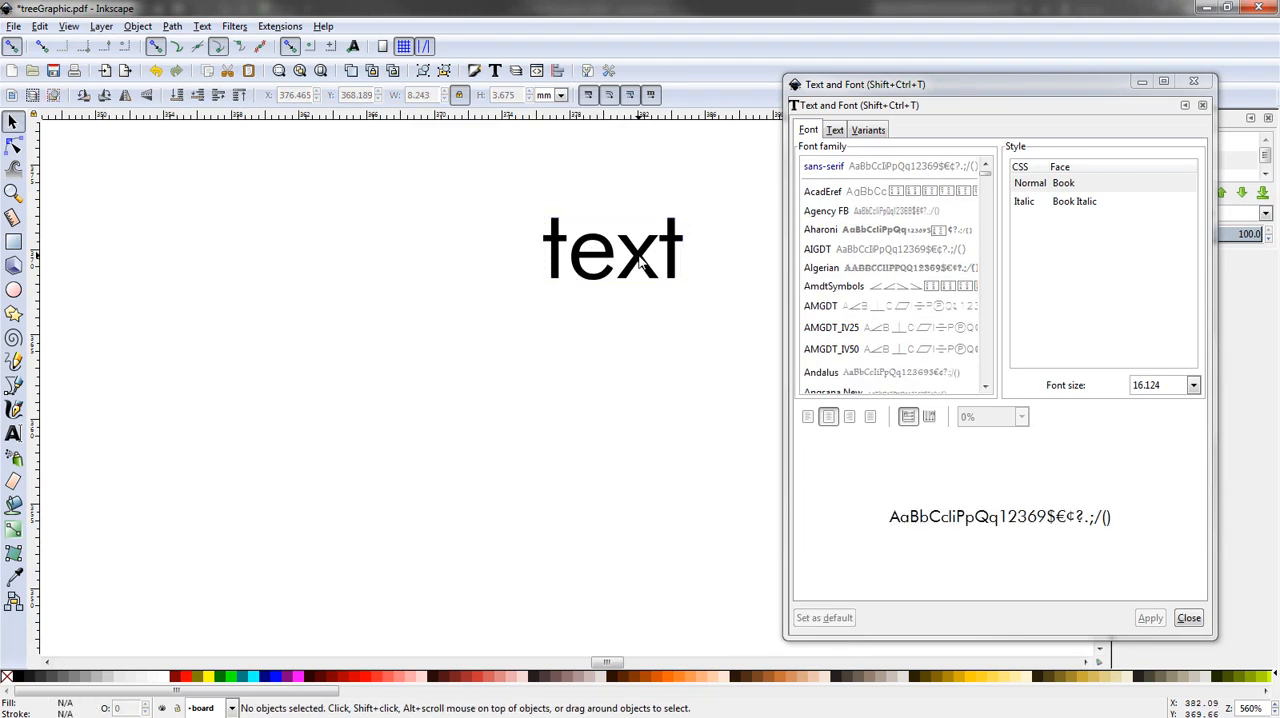
pyautogui.click(660, 268)
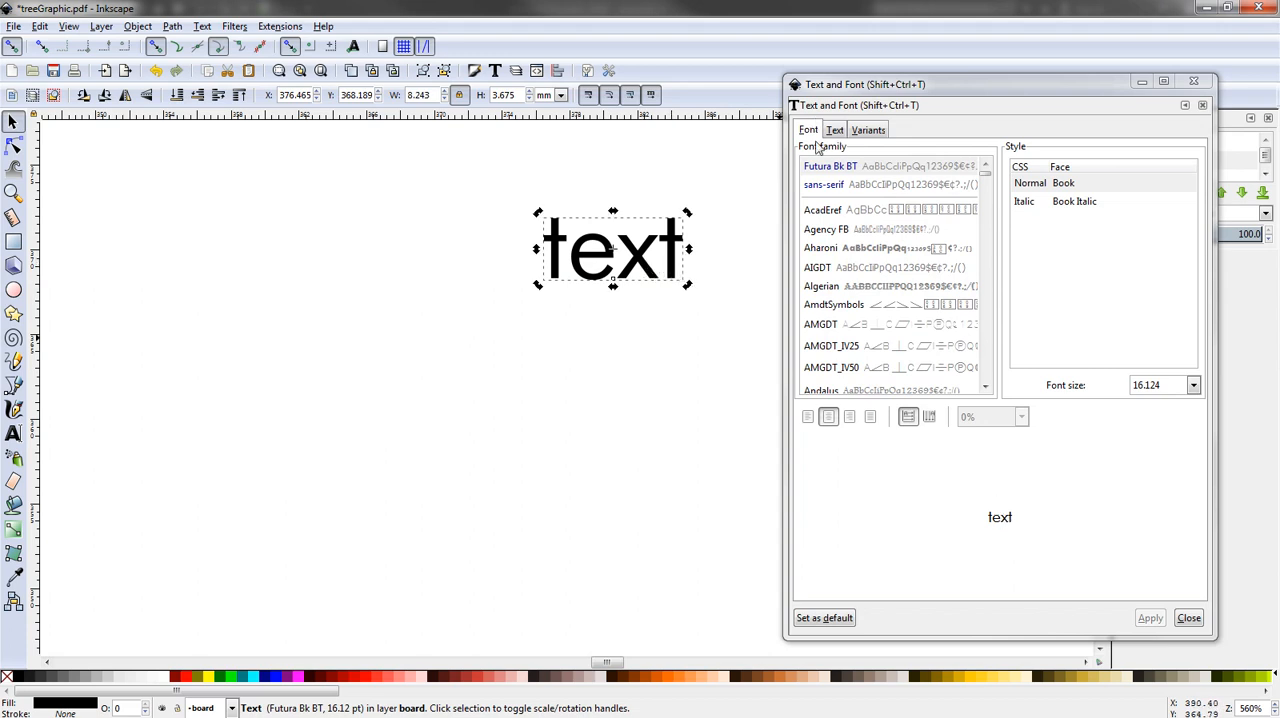
pyautogui.press('Escape')
pyautogui.click(660, 268)
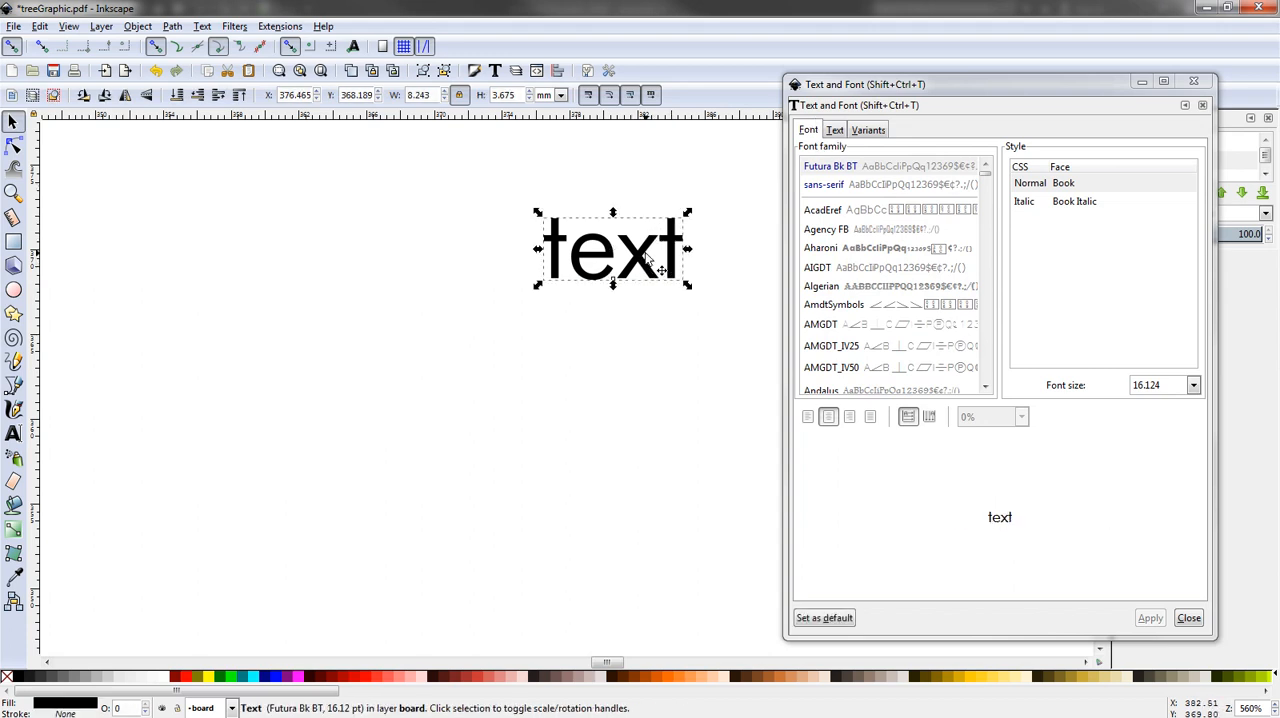
pyautogui.click(834, 133)
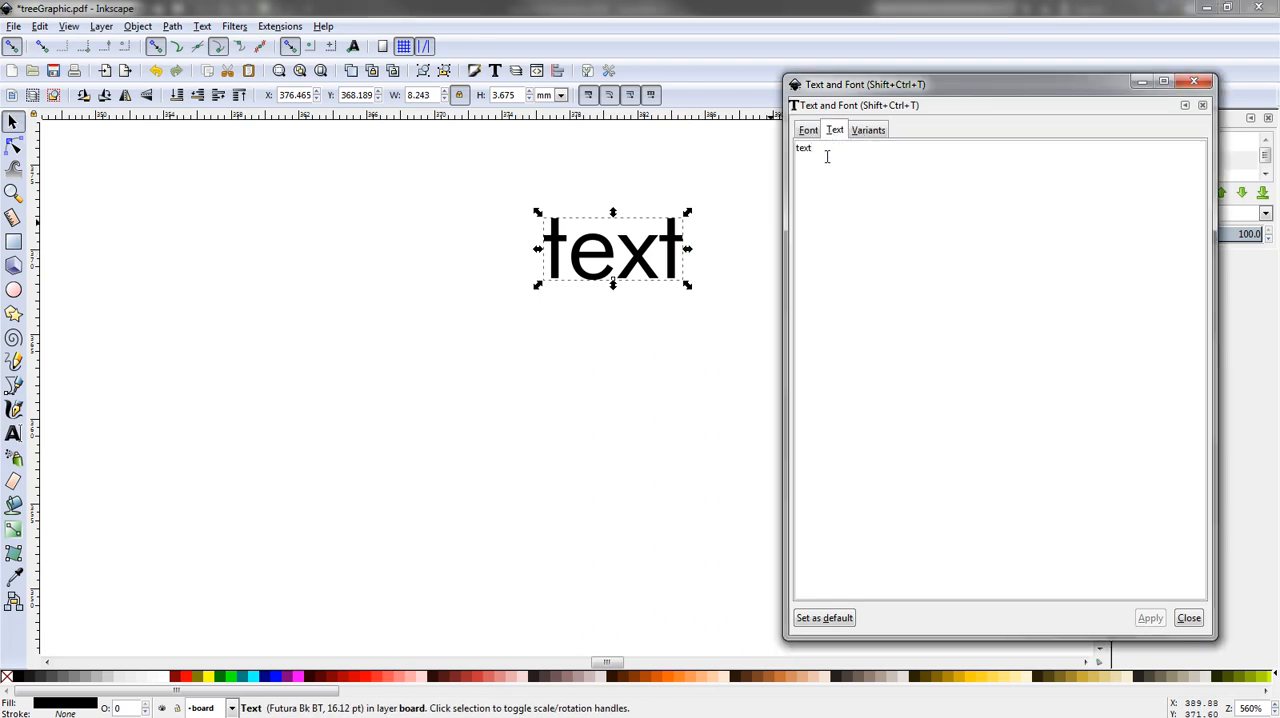
pyautogui.doubleClick(824, 150)
pyautogui.write('Basic T')
# - Set the text's font family to Baskerville Old Face and apply the changes
pyautogui.click(807, 131)
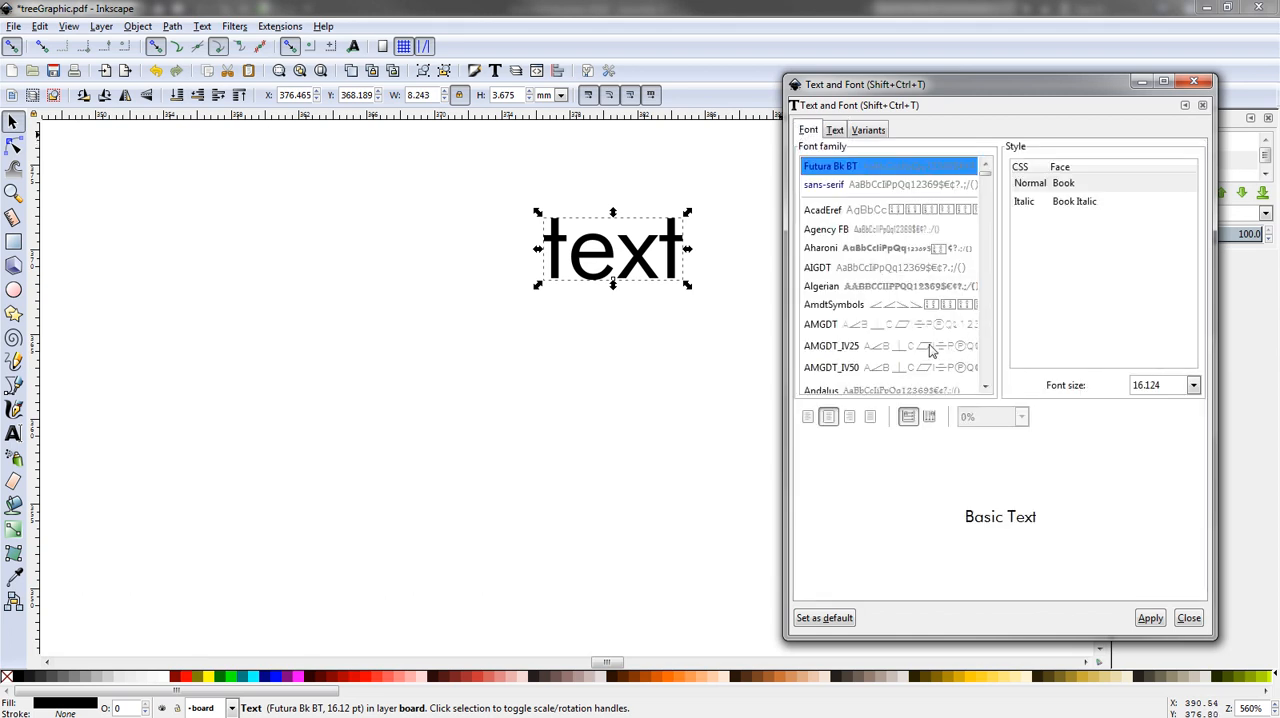
pyautogui.click(826, 325)
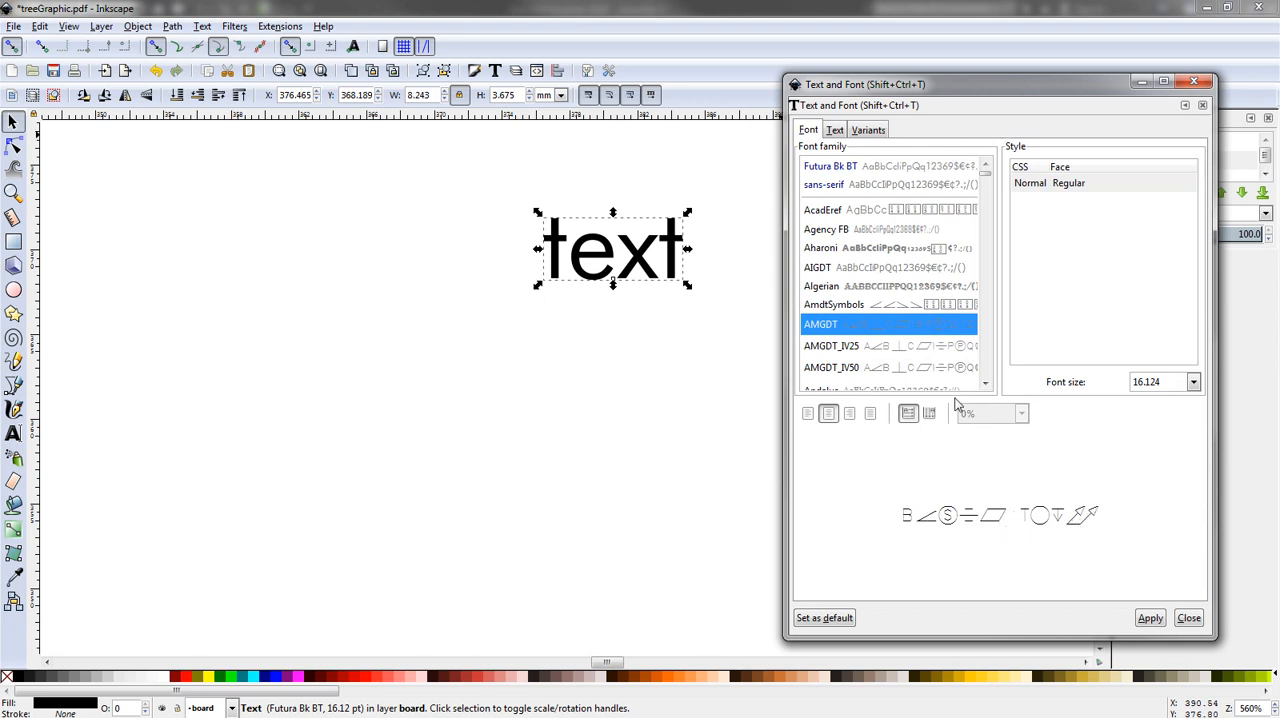
pyautogui.scroll(-6, 985, 387)
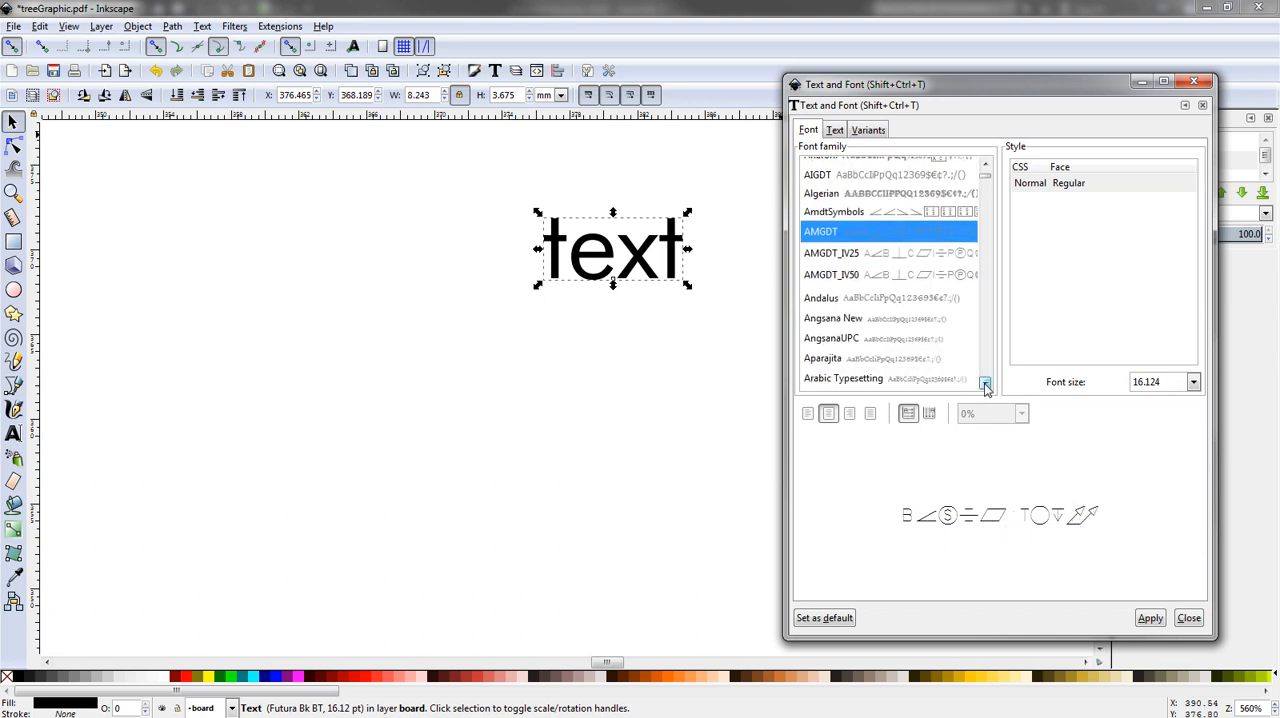
pyautogui.click(826, 354)
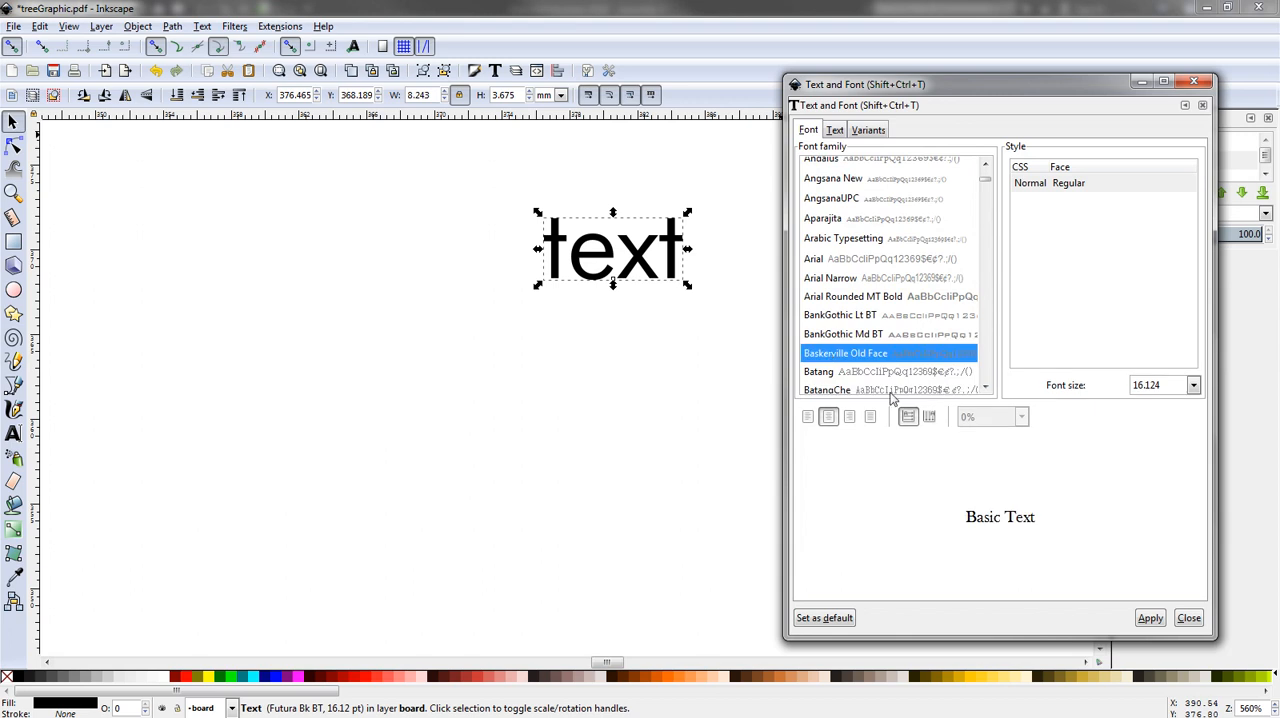
pyautogui.click(1150, 618)
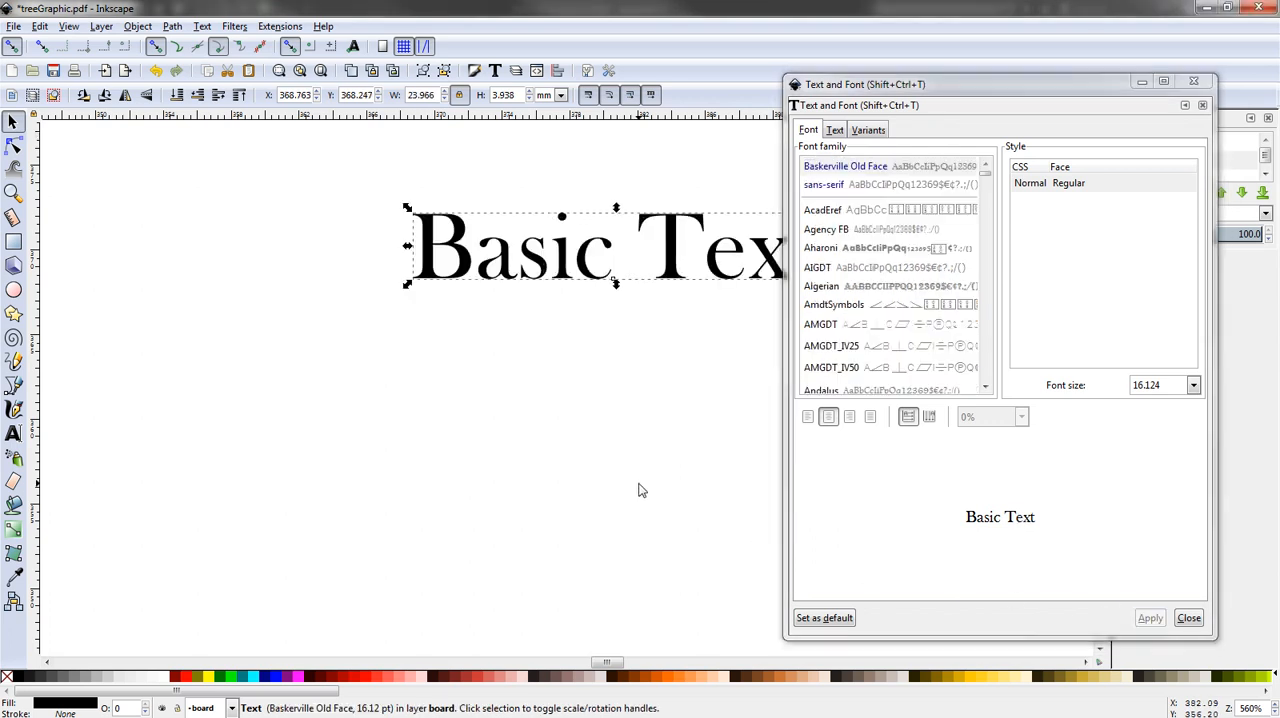
# - Set the font size of the "Basic Text" object to 72 and apply the change
pyautogui.scroll(2, 551, 497)
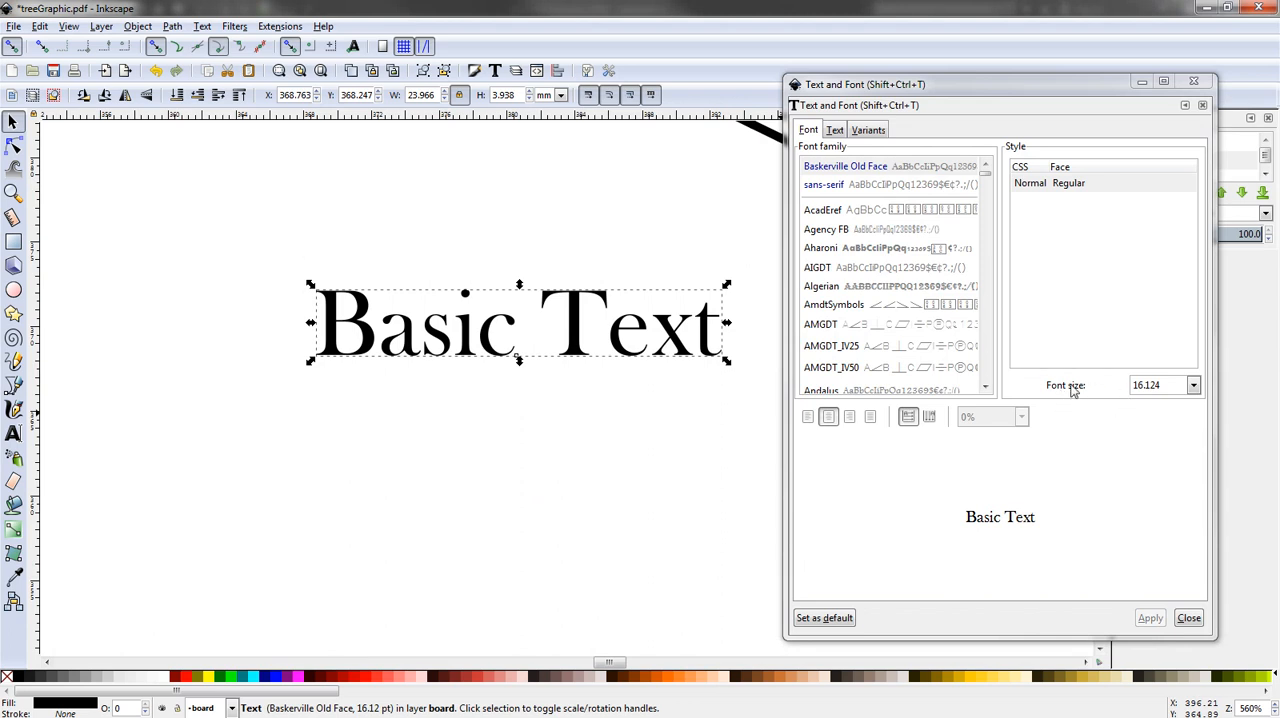
pyautogui.click(668, 341)
pyautogui.click(629, 302)
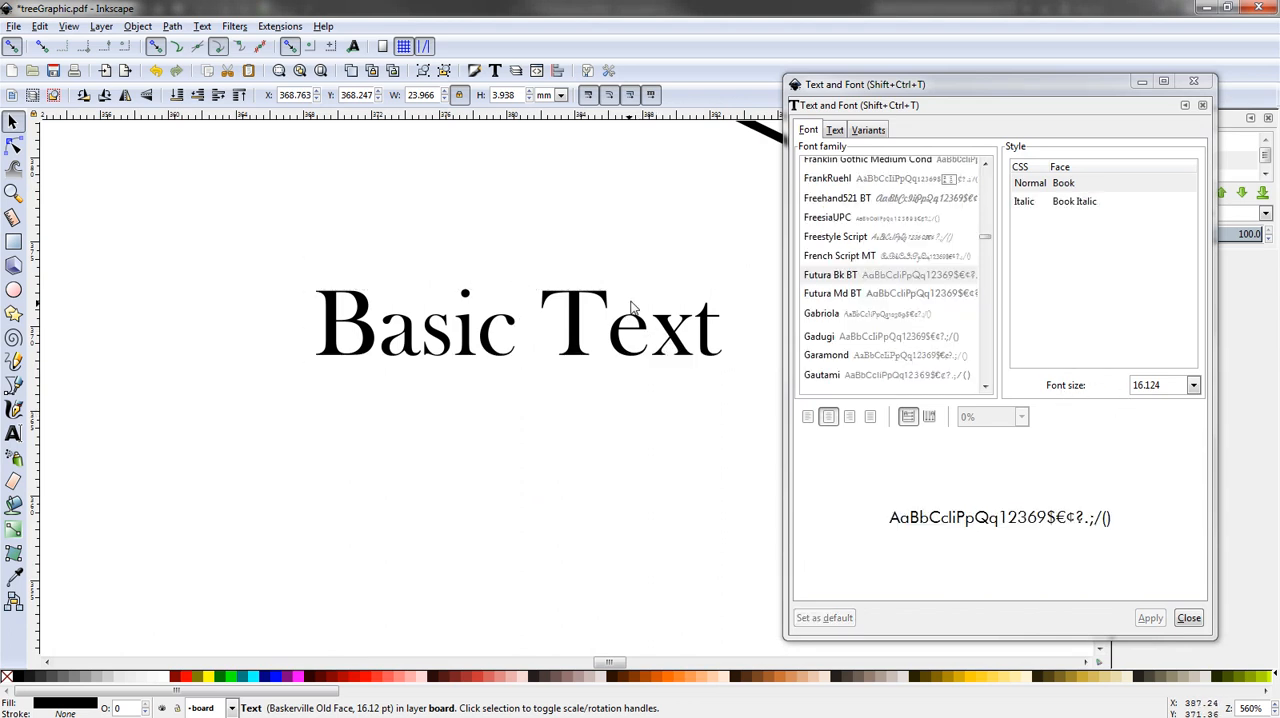
pyautogui.click(585, 303)
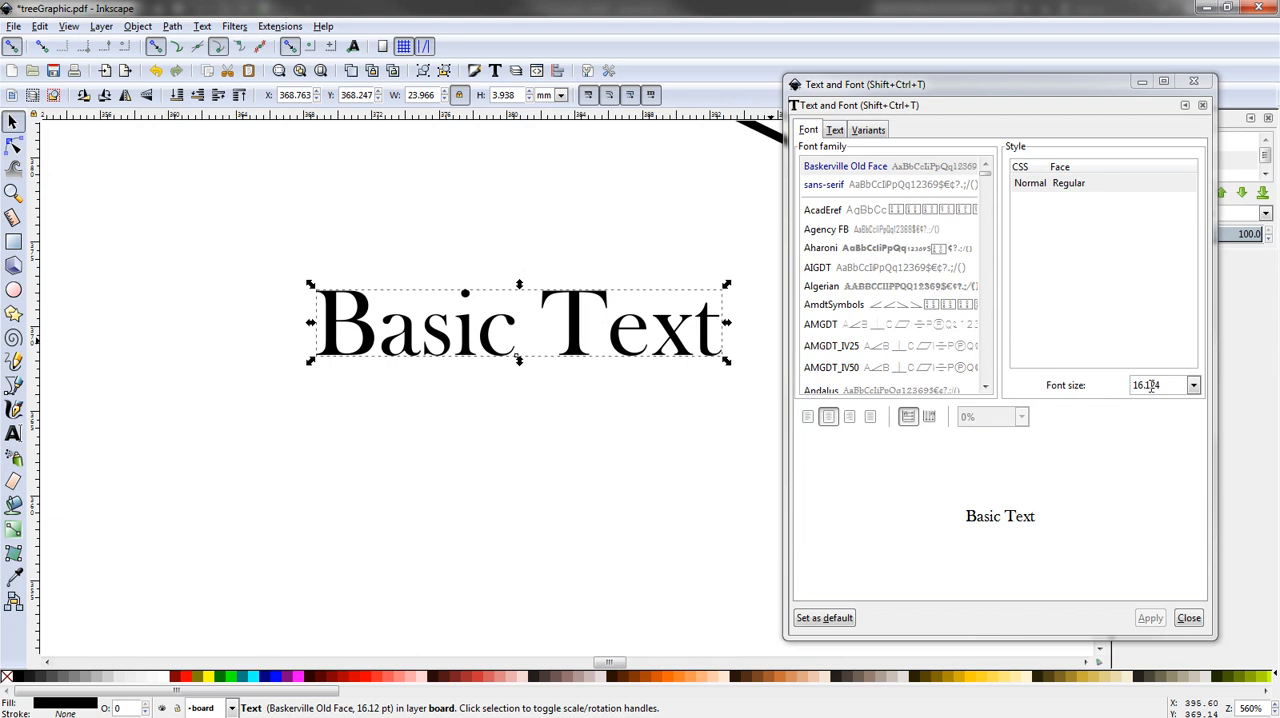
pyautogui.click(1194, 386)
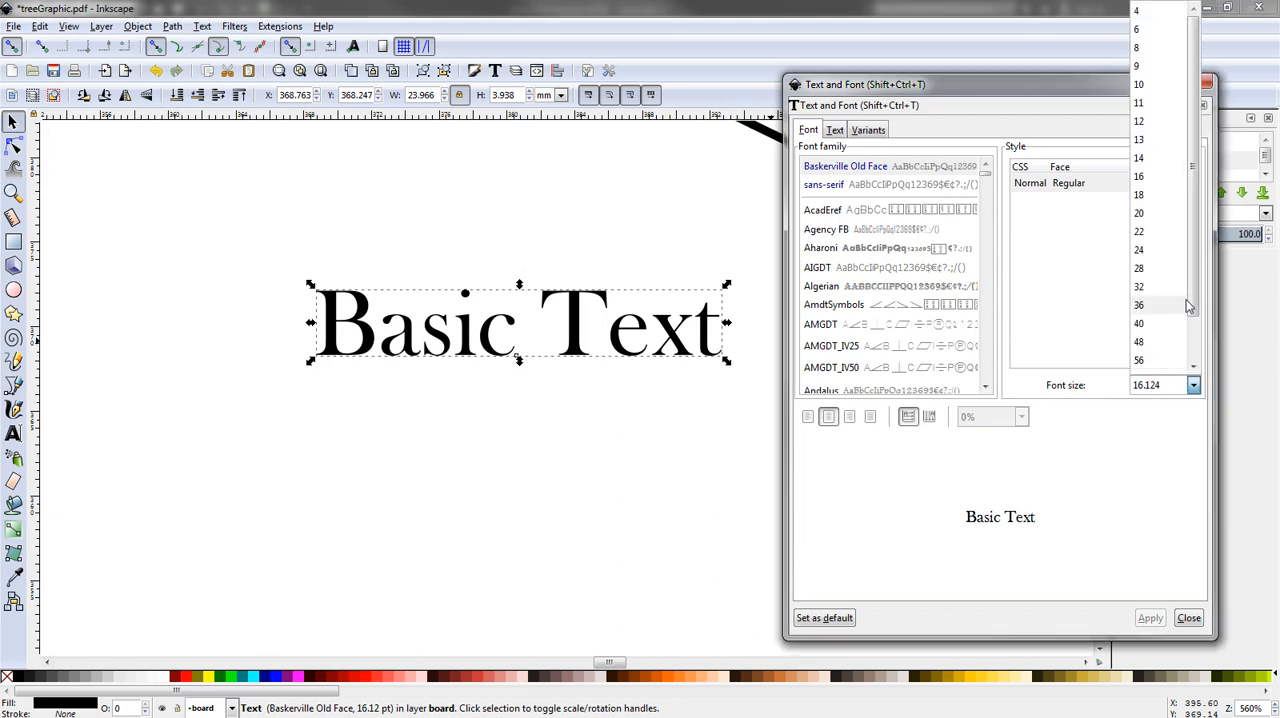
pyautogui.scroll(-2, 1160, 300)
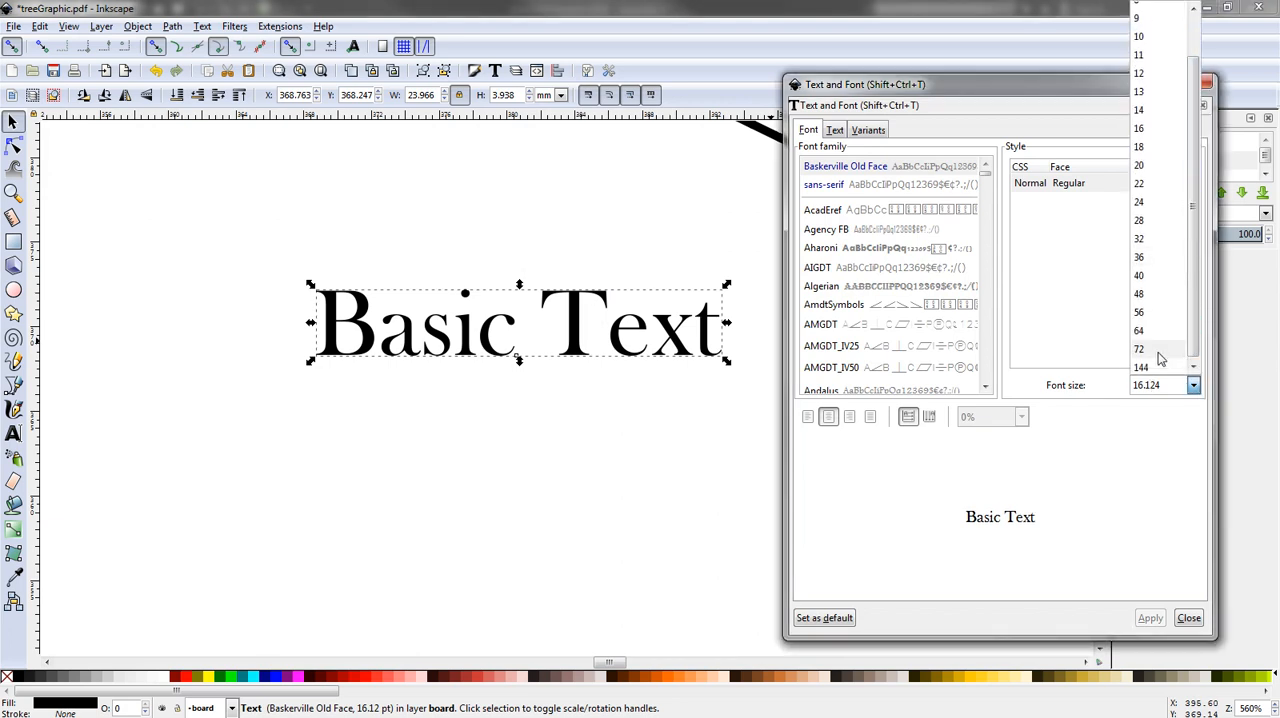
pyautogui.click(1150, 343)
pyautogui.click(1147, 617)
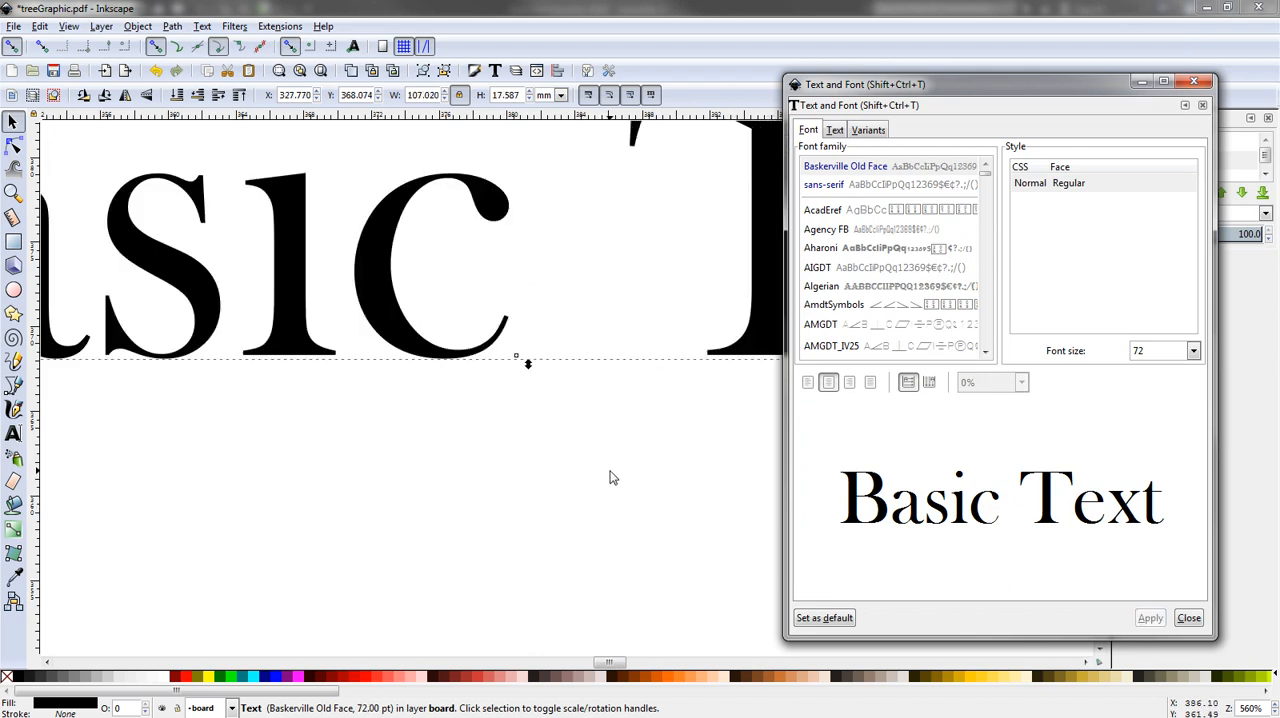
# - Move the "Basic Text" object under the tree, at about X 152 mm, Y 156 mm, and shift the tree to about X 159 mm, Y 180 mm
pyautogui.scroll(-8, 612, 478)
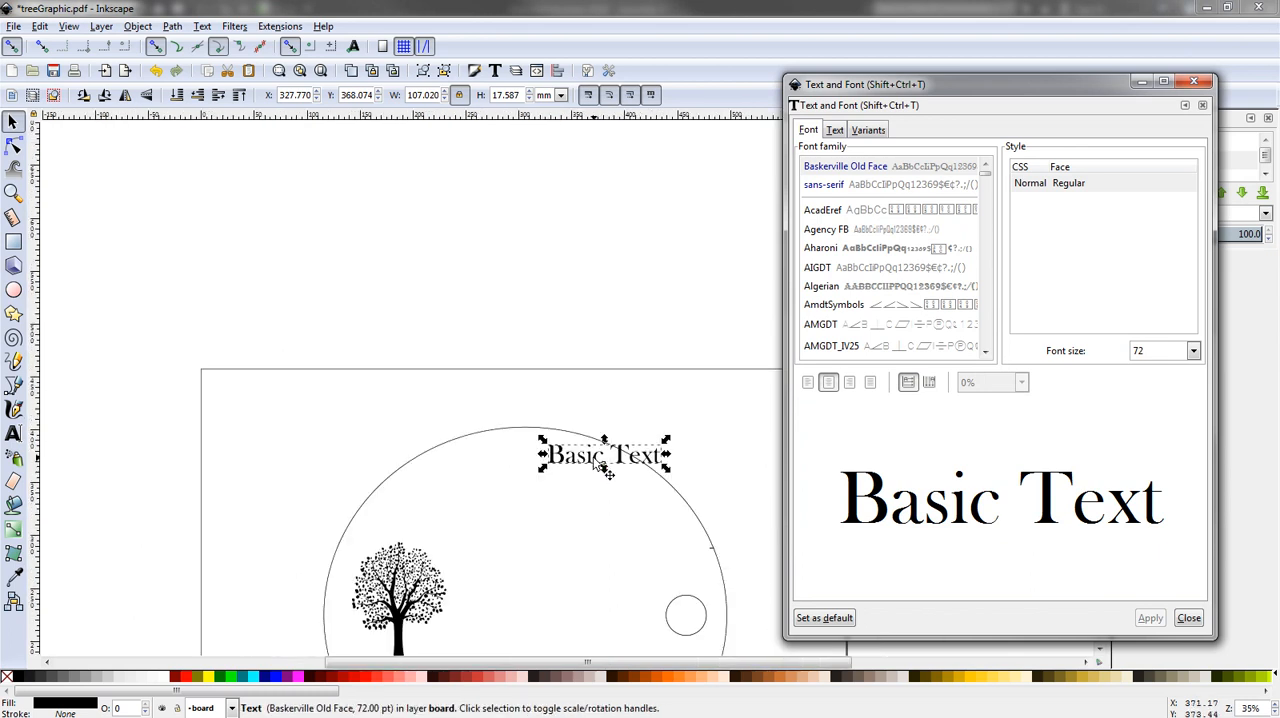
pyautogui.moveTo(594, 466); pyautogui.dragTo(398, 538)
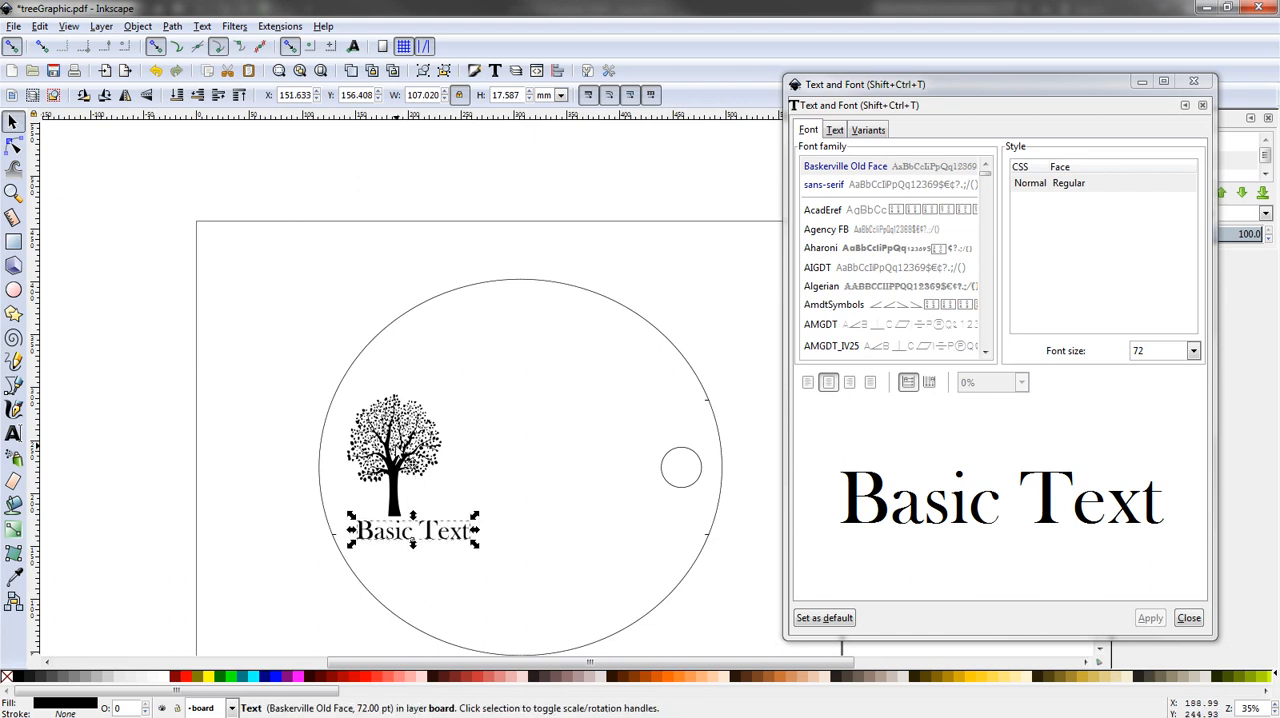
pyautogui.moveTo(396, 427); pyautogui.dragTo(418, 424)
pyautogui.click(560, 505)
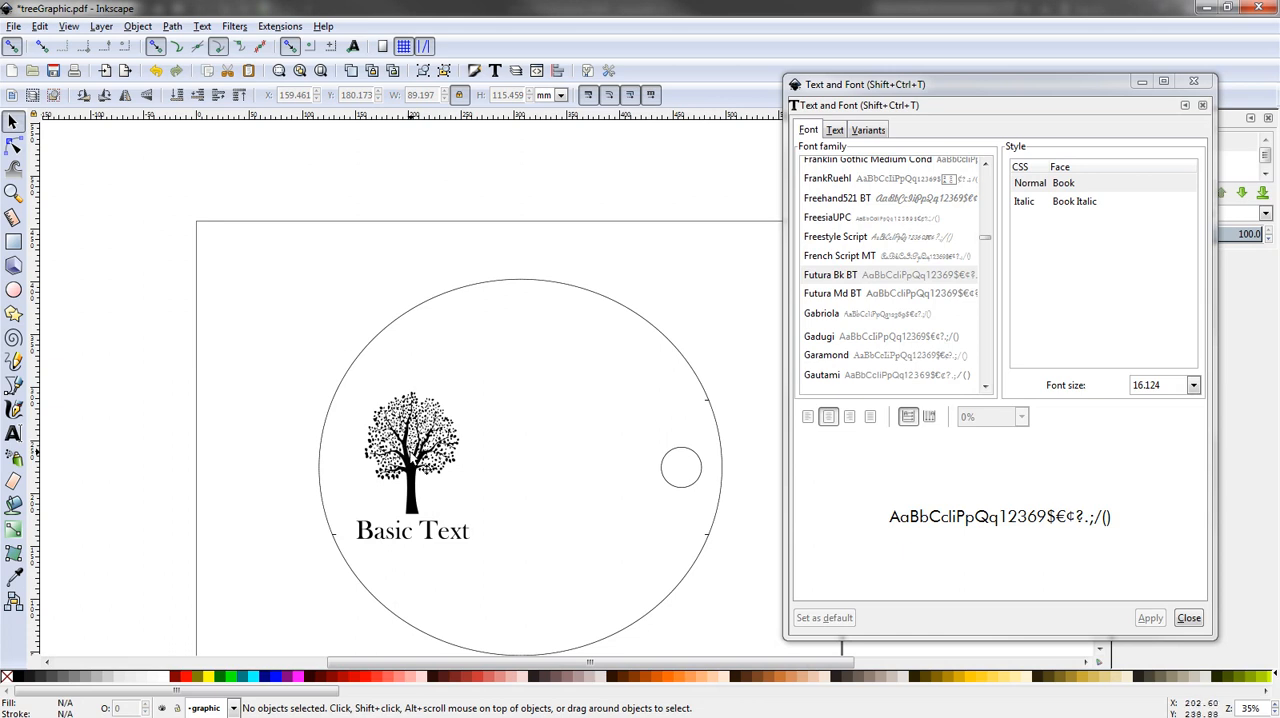
# - Try grouping the tree with the text and moving the group to about X 206 mm, Y 181 mm, and undo both changes
pyautogui.click(414, 451)
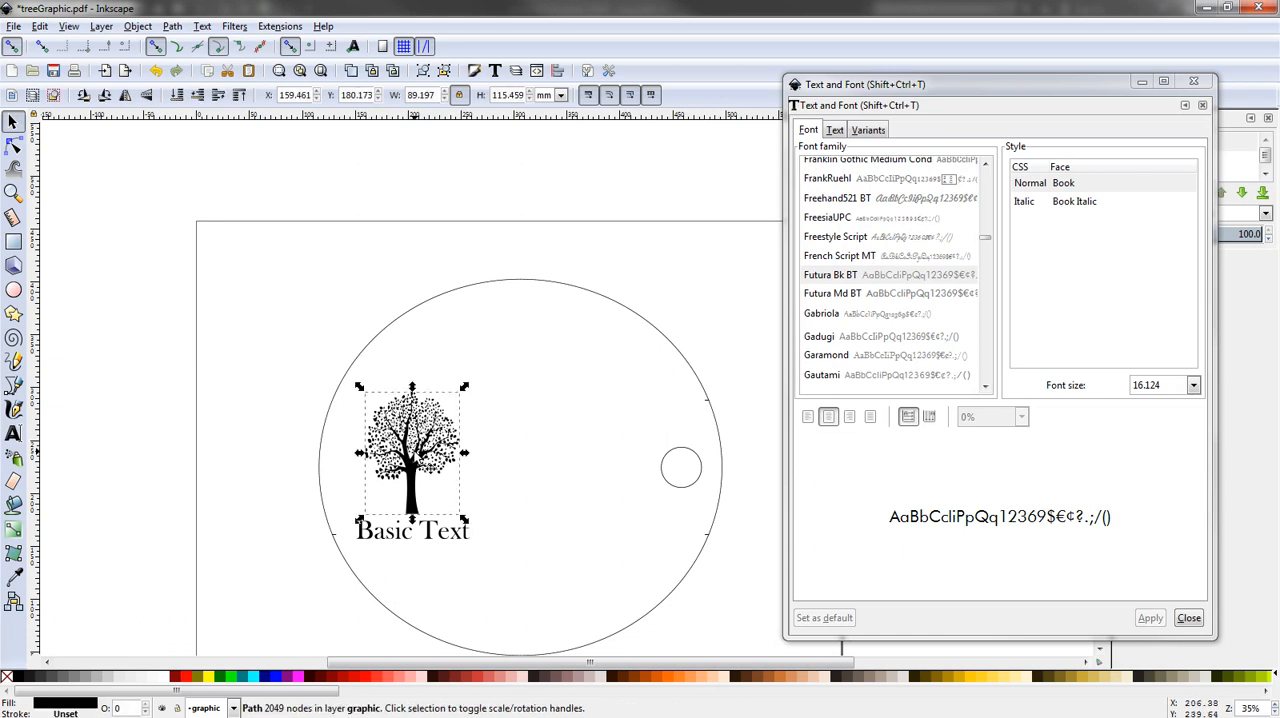
pyautogui.keyDown('shift'); pyautogui.click(410, 534); pyautogui.keyUp('shift')
pyautogui.rightClick(410, 536)
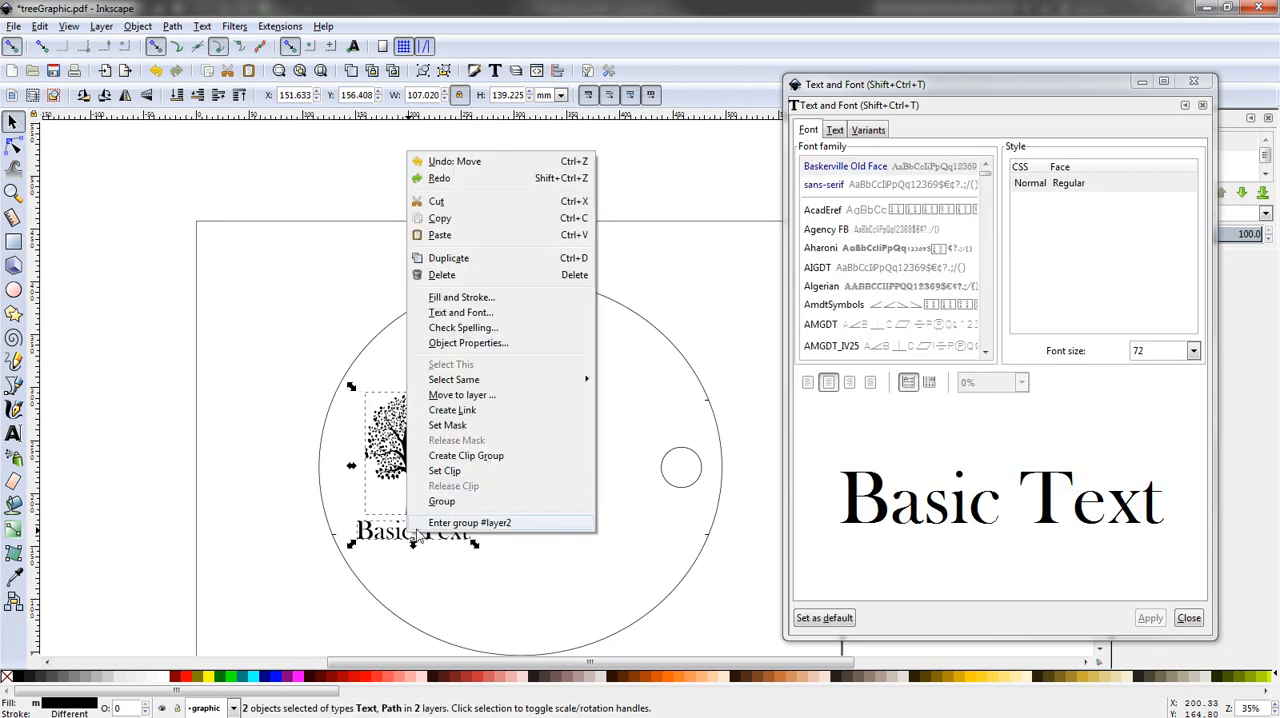
pyautogui.click(474, 497)
pyautogui.moveTo(421, 460); pyautogui.dragTo(478, 494)
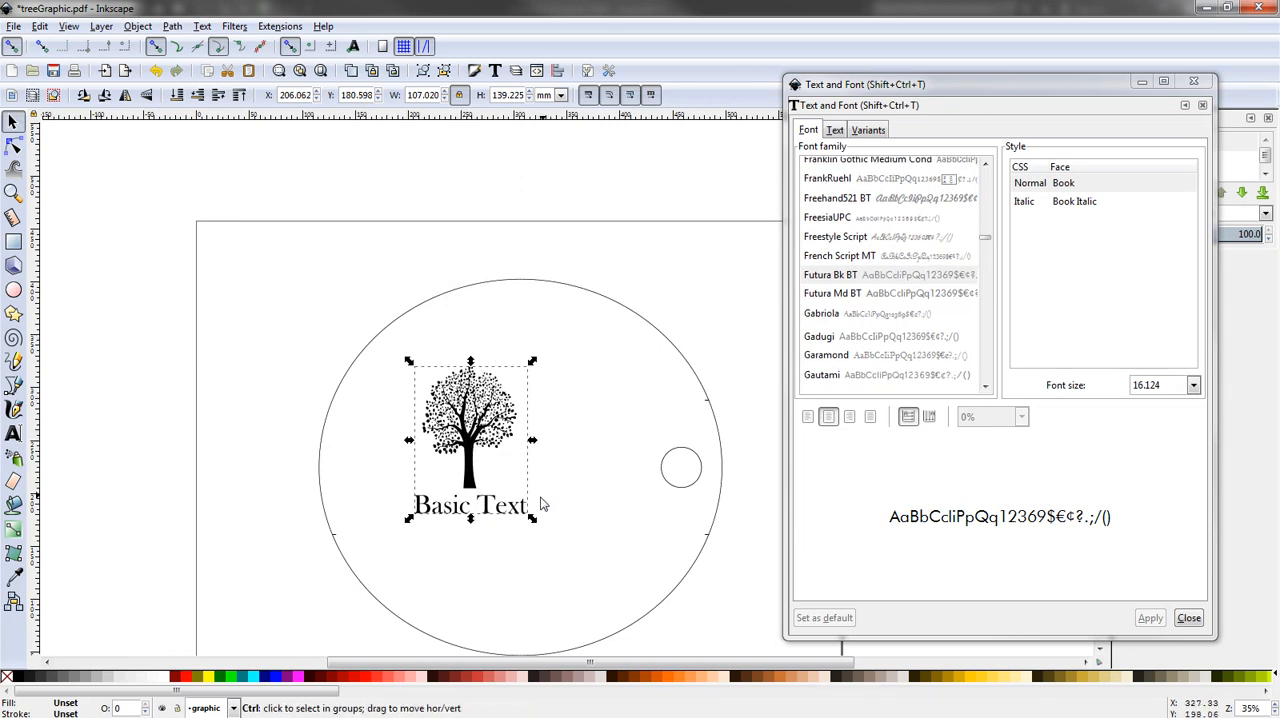
pyautogui.hotkey('ctrl', 'z')
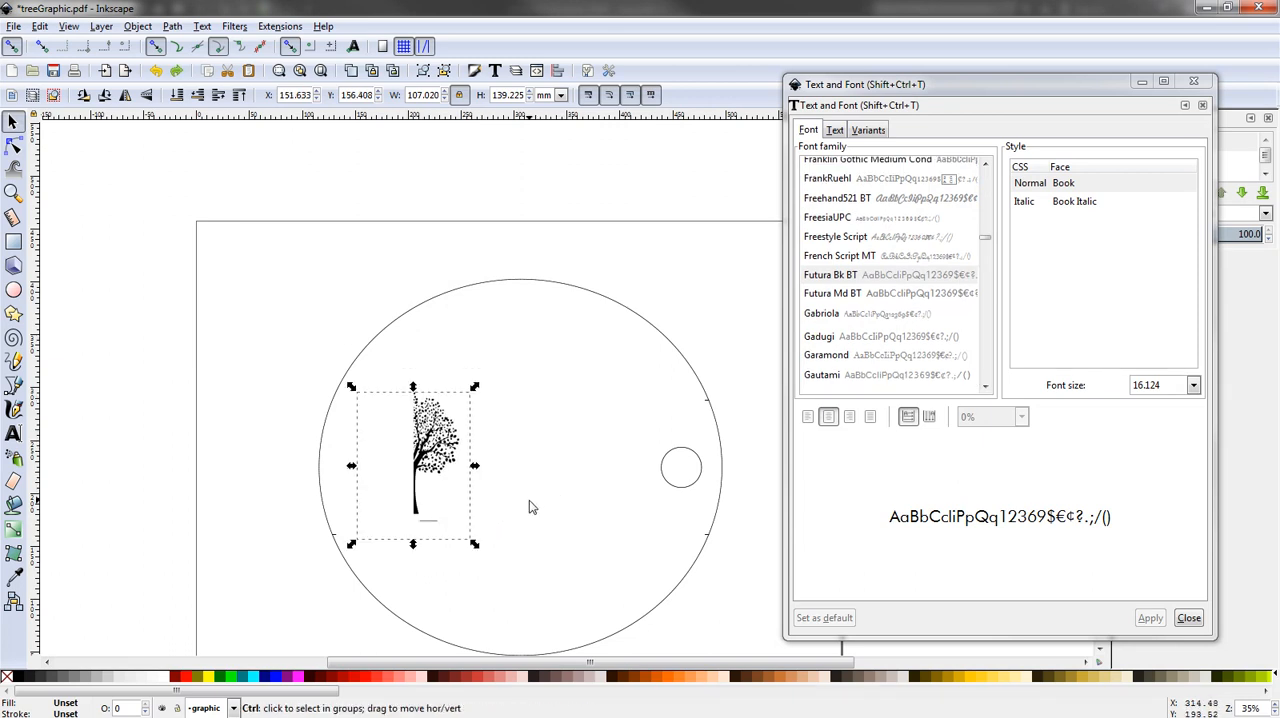
pyautogui.hotkey('ctrl', 'z')
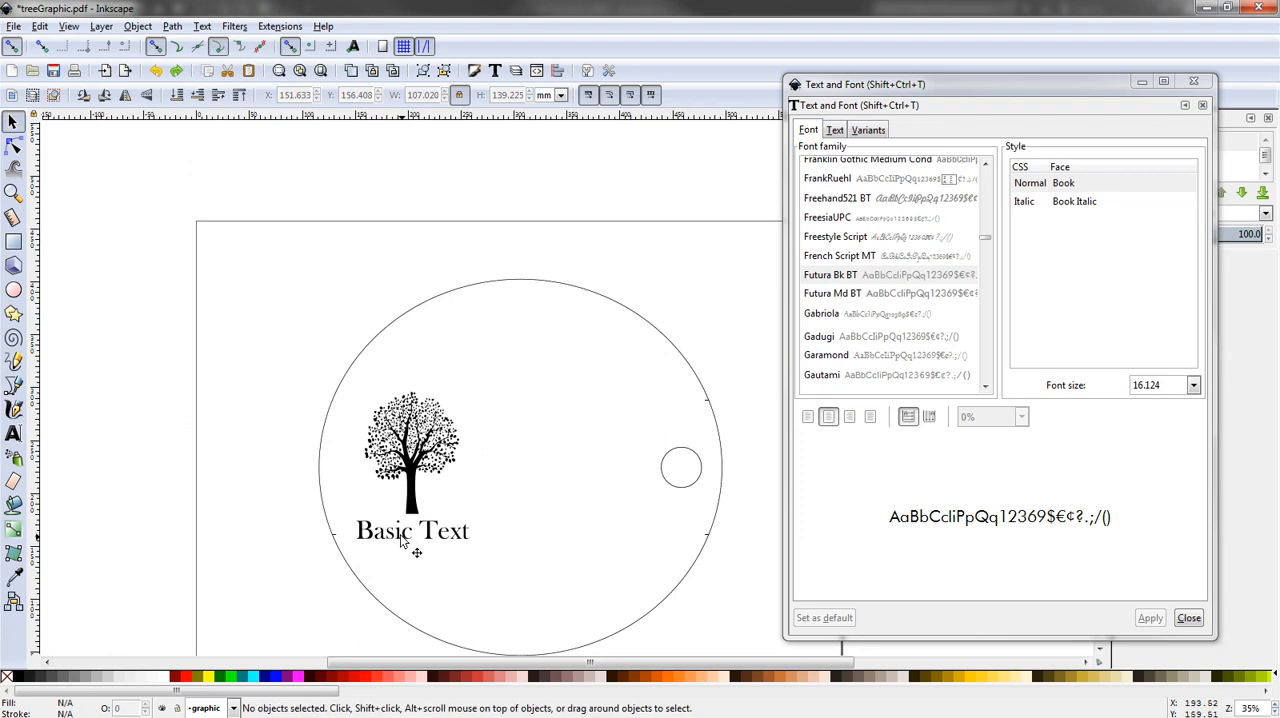
# - Move the tree to about X 260 mm, Y 211 mm, and the text to about X 185 mm, Y 166 mm
pyautogui.moveTo(401, 534); pyautogui.dragTo(451, 555)
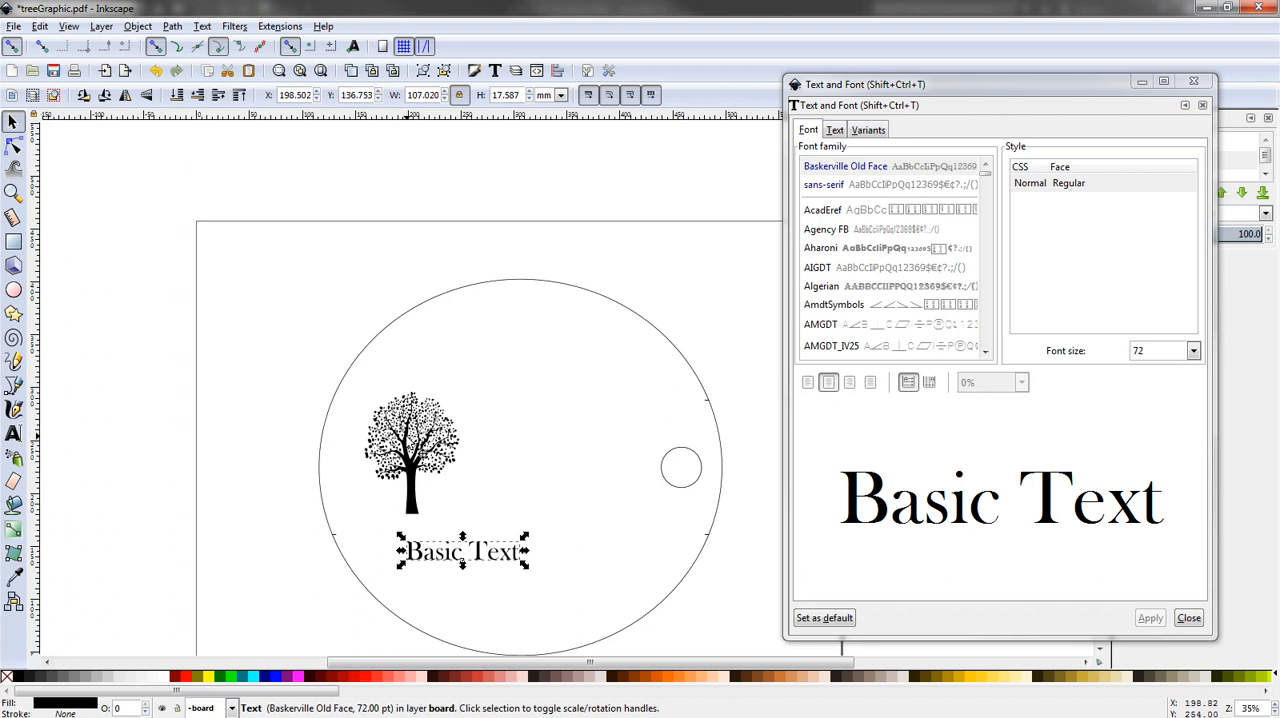
pyautogui.moveTo(422, 436); pyautogui.dragTo(528, 404)
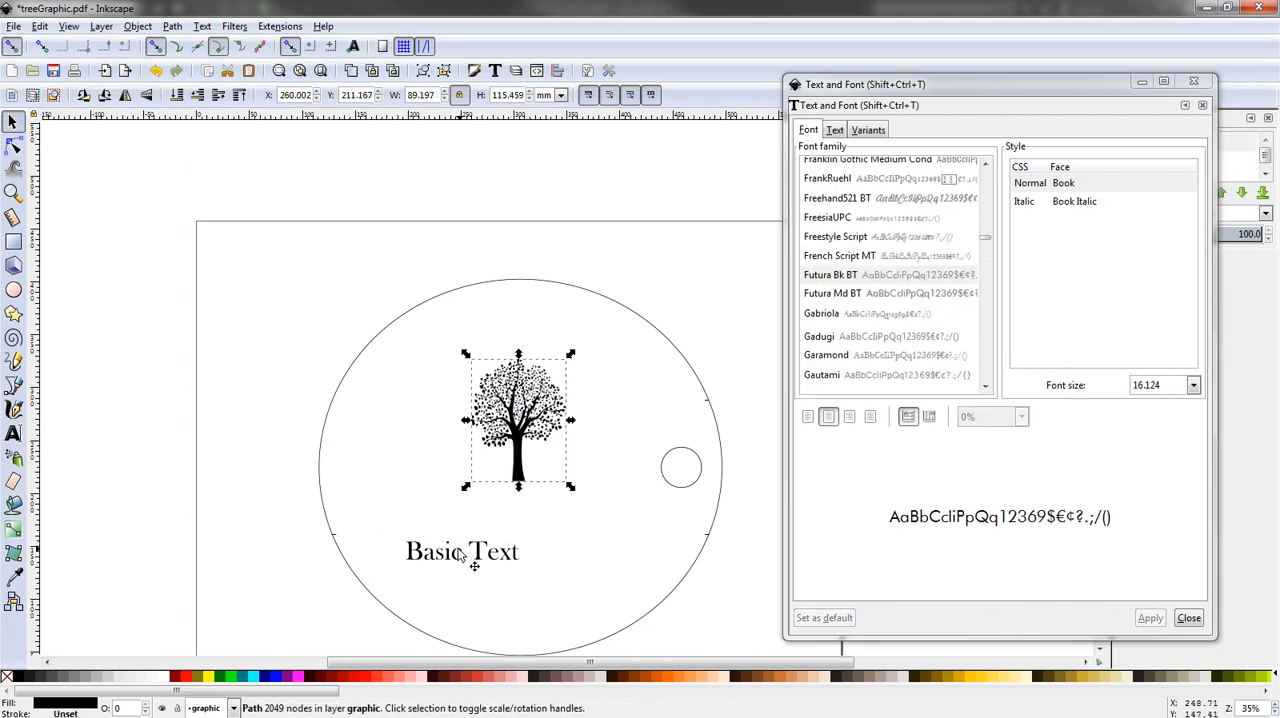
pyautogui.moveTo(472, 558); pyautogui.dragTo(458, 527)
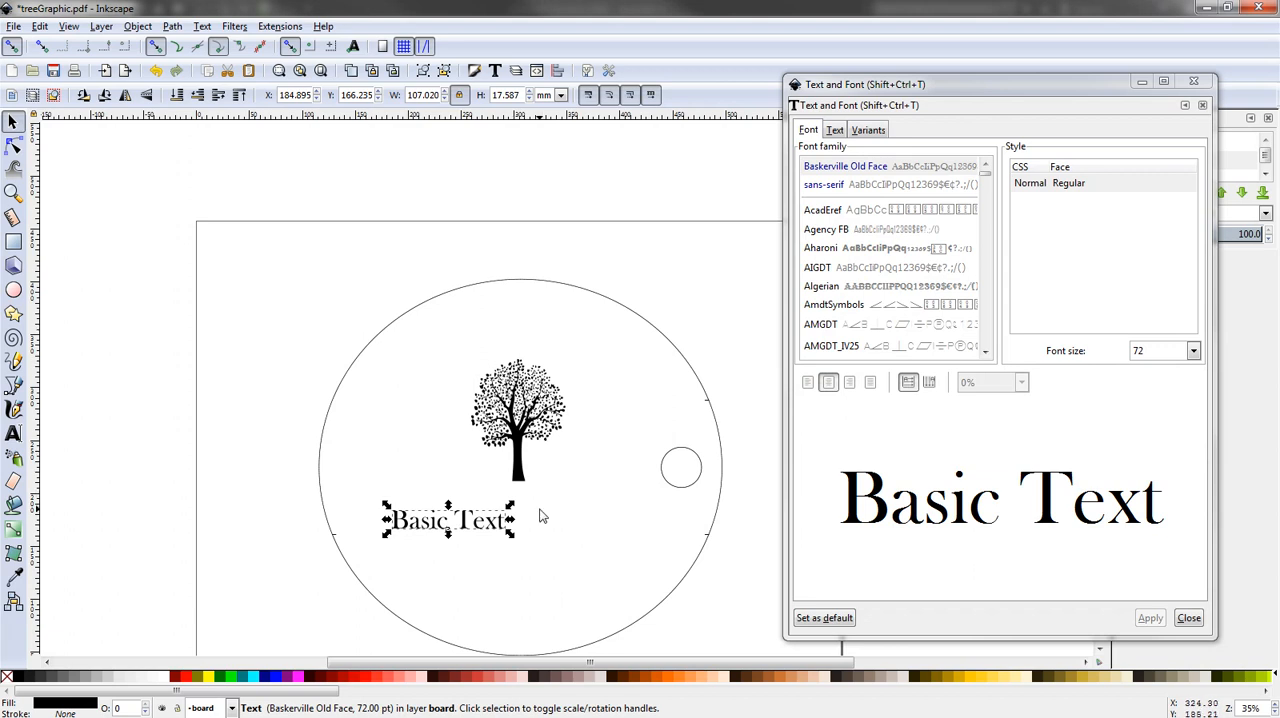
# - Center the tree and the text on the vertical axis relative to the drawing with Align and Distribute
pyautogui.click(536, 436)
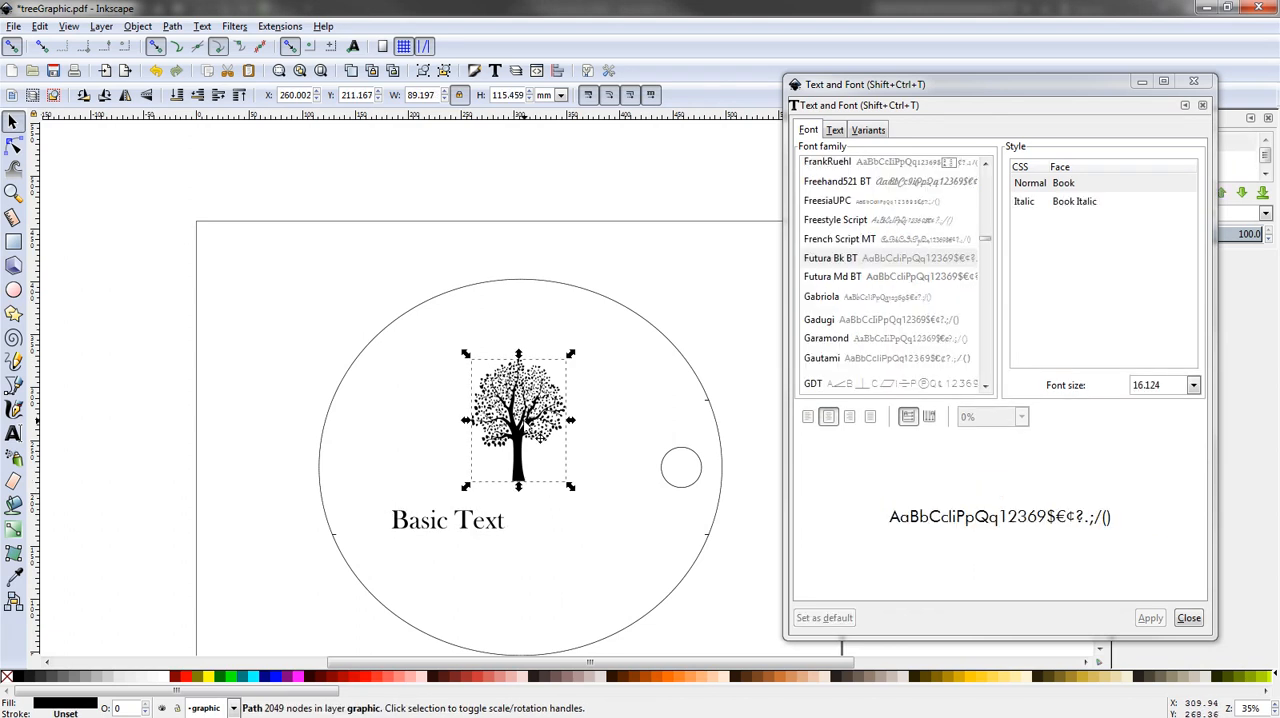
pyautogui.keyDown('shift'); pyautogui.click(436, 530); pyautogui.keyUp('shift')
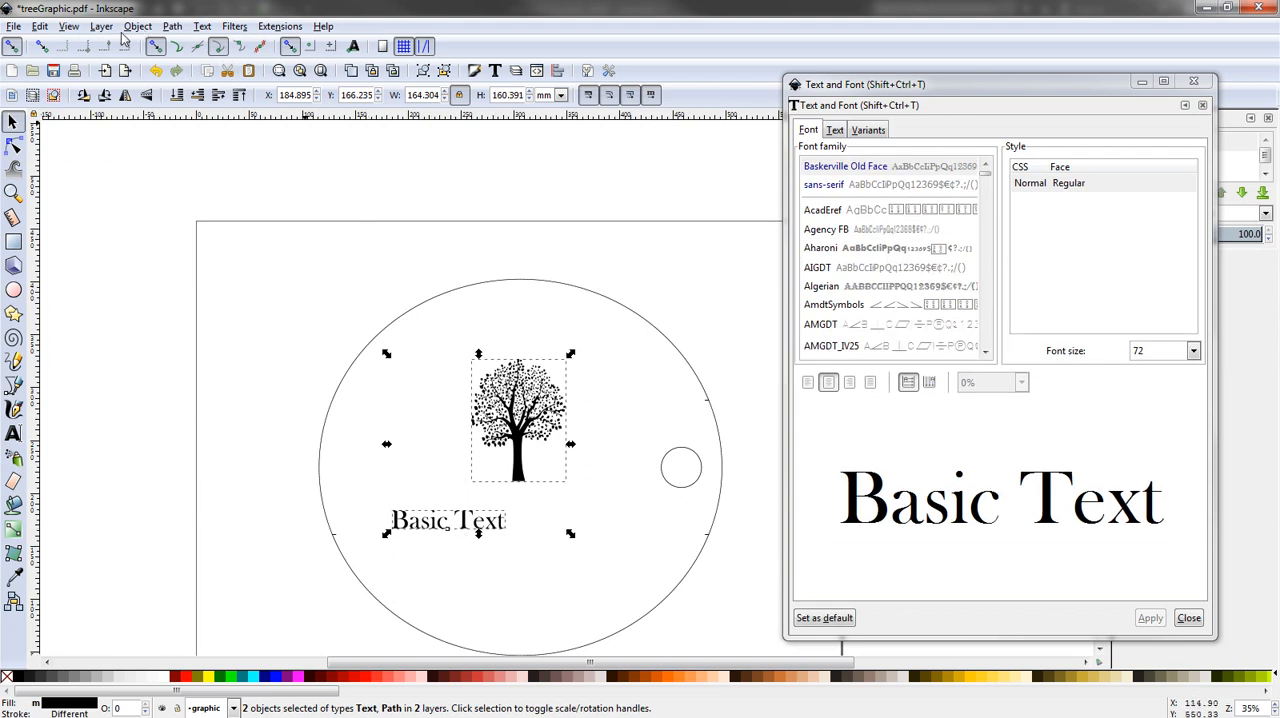
pyautogui.click(44, 30)
pyautogui.moveTo(137, 30)
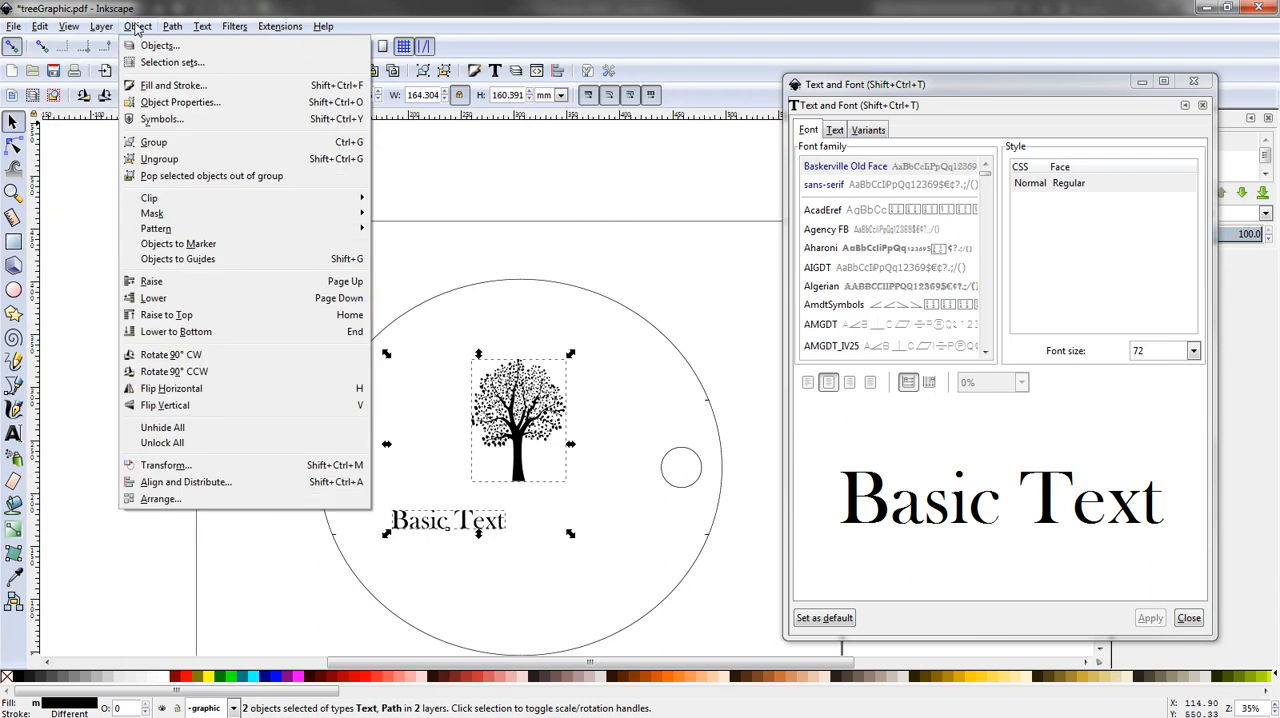
pyautogui.click(208, 487)
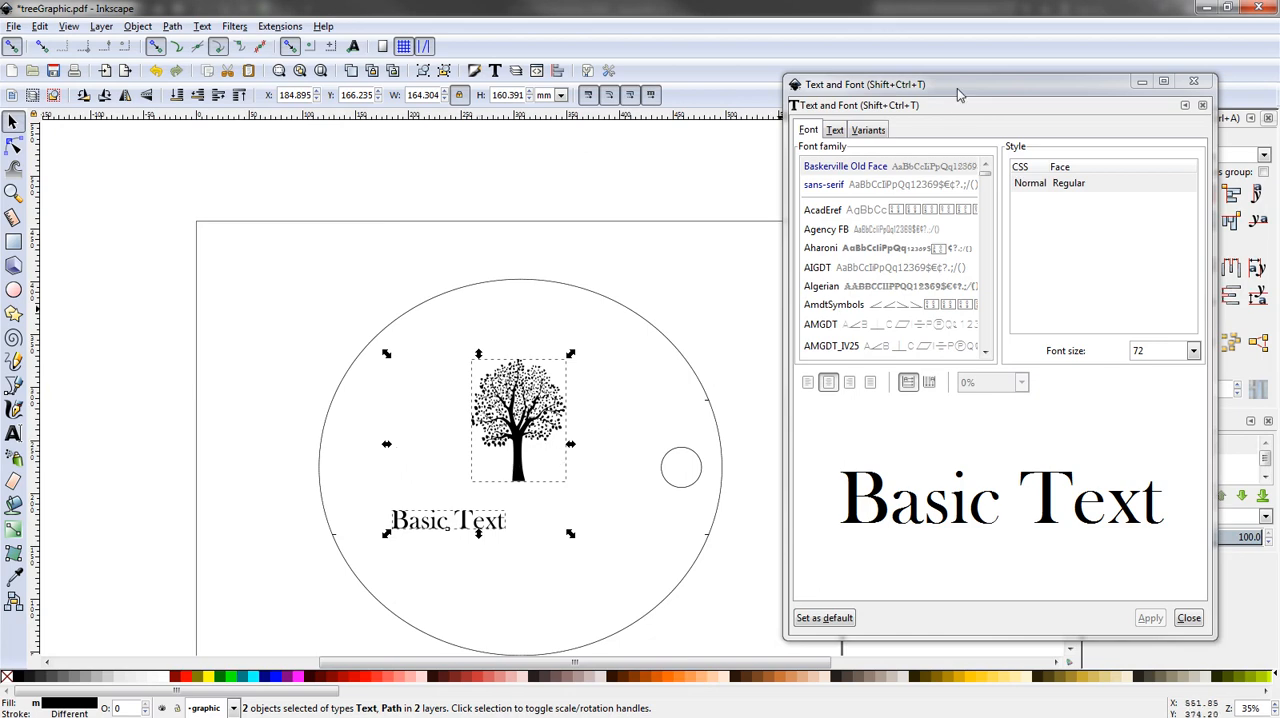
pyautogui.moveTo(957, 94); pyautogui.dragTo(221, 65)
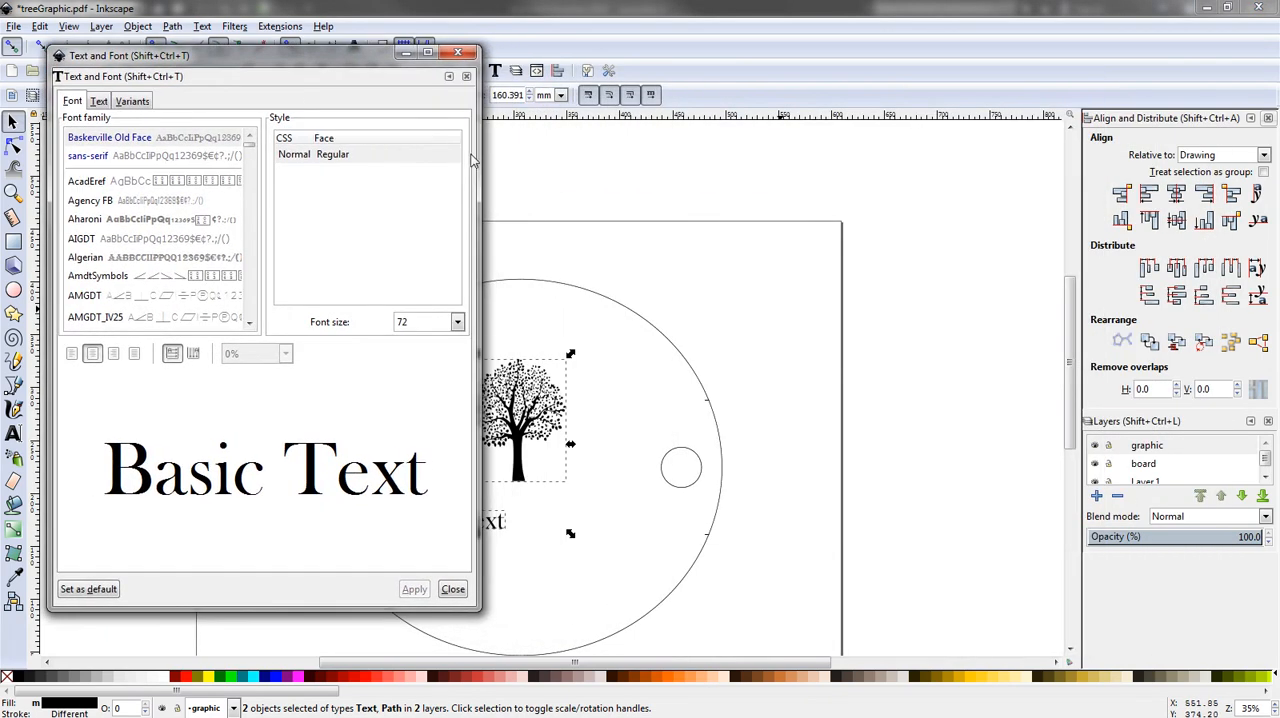
pyautogui.moveTo(479, 154); pyautogui.dragTo(307, 154)
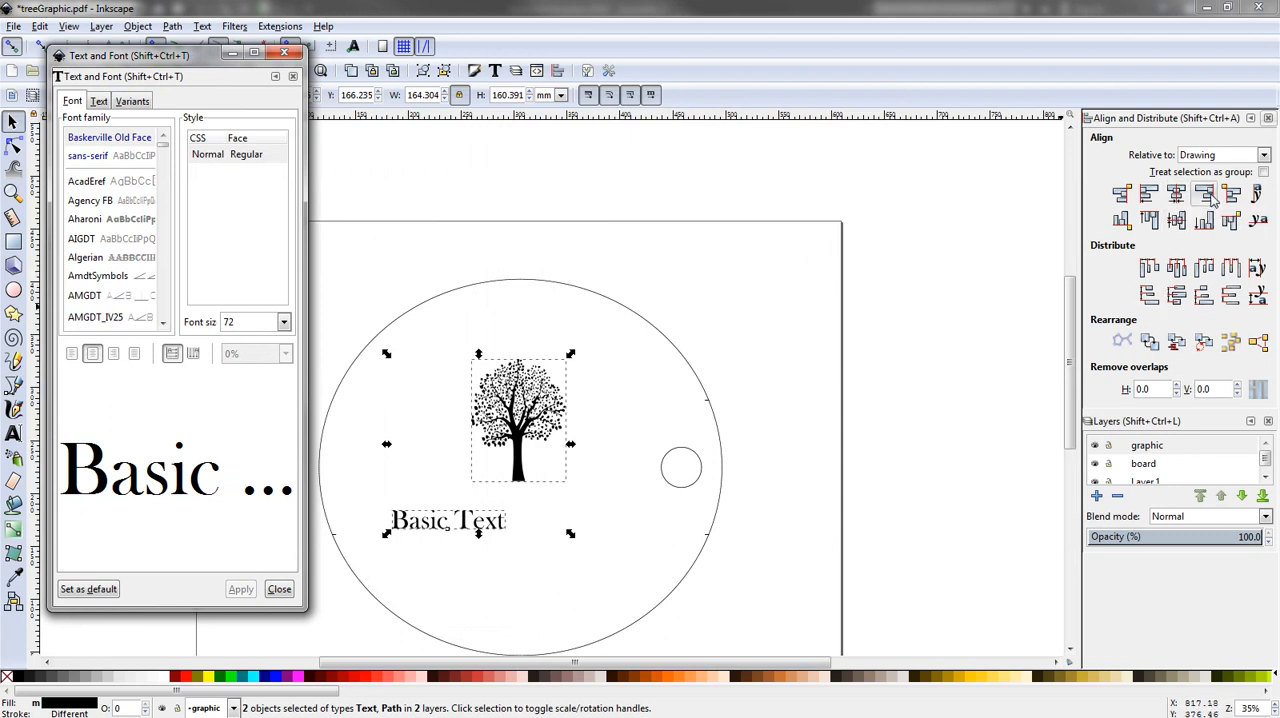
pyautogui.click(1175, 198)
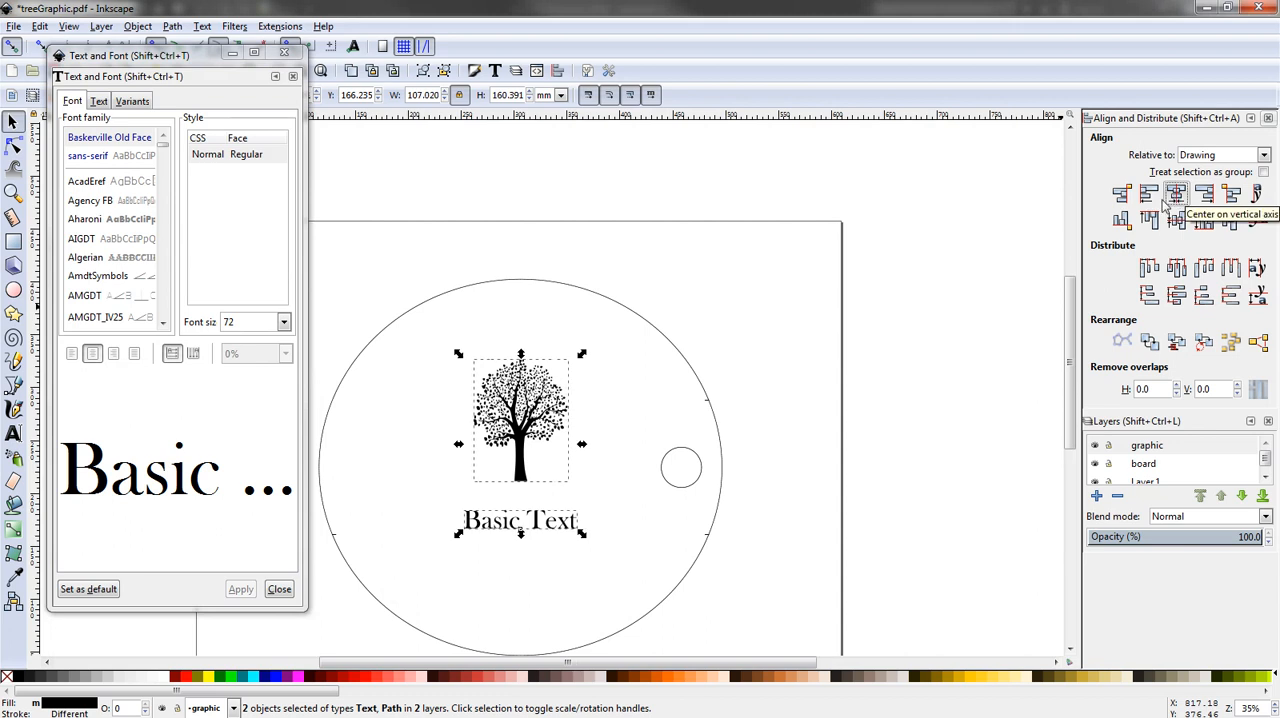
# - Nudge the tree straight down to just above the text, to about Y 192 mm, and deselect it
pyautogui.click(544, 443)
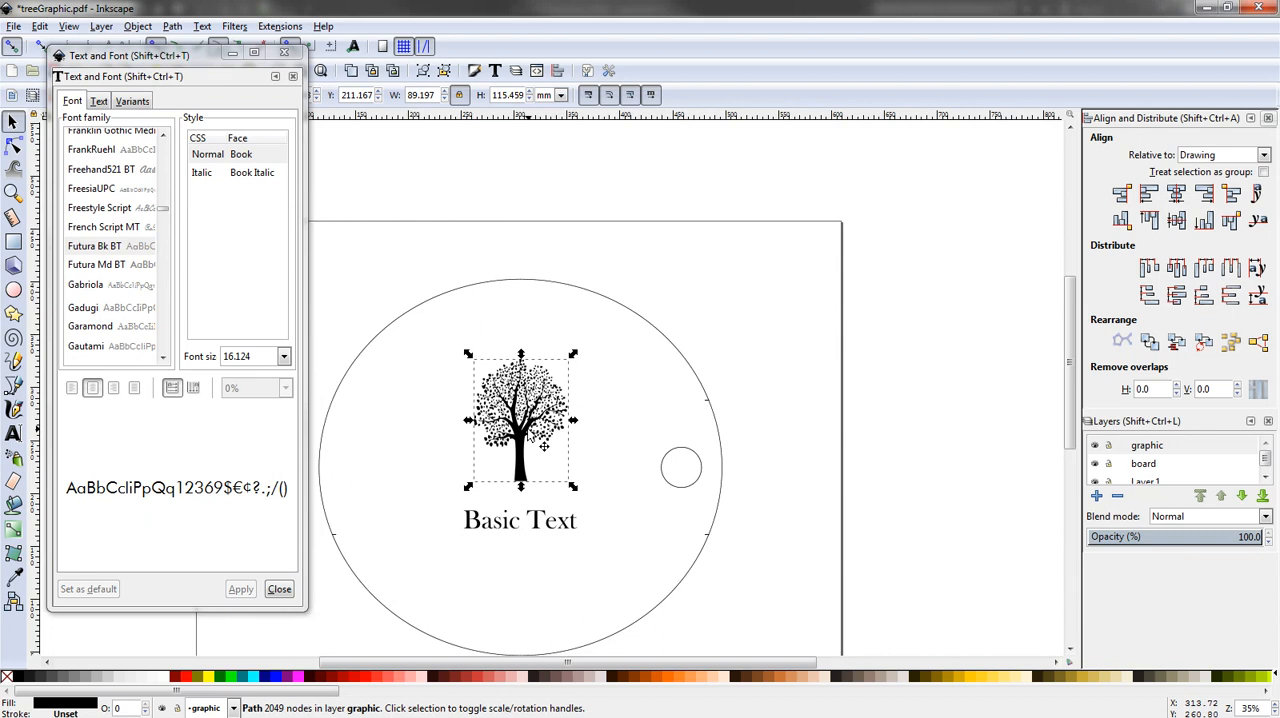
pyautogui.press('Down')
pyautogui.press('Down')
pyautogui.press('Down')
pyautogui.press('Down')
pyautogui.press('Down')
pyautogui.press('Down')
pyautogui.press('Down')
pyautogui.press('Down')
pyautogui.press('Down')
pyautogui.press('Down')
pyautogui.press('Down')
pyautogui.press('Down')
pyautogui.press('Down')
pyautogui.press('Down')
pyautogui.press('Down')
pyautogui.press('Down')
pyautogui.press('Down')
pyautogui.press('Down')
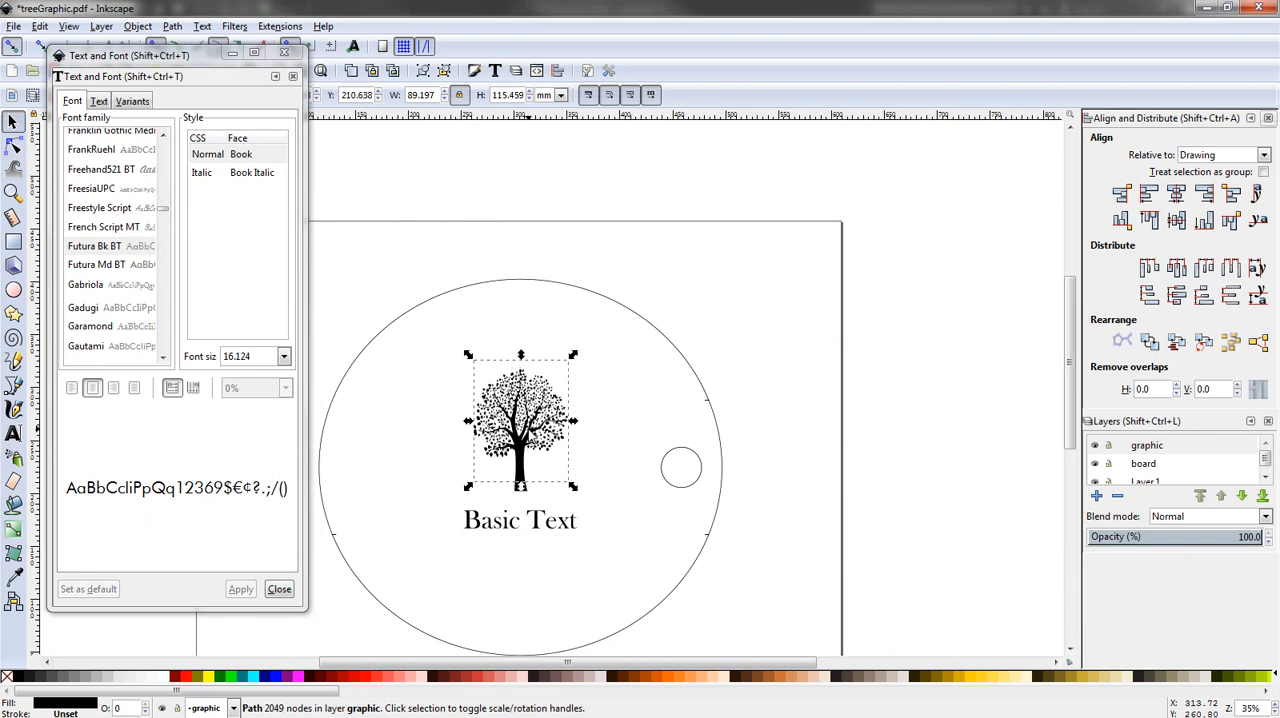
pyautogui.press('Down')
pyautogui.press('Down')
pyautogui.press('Down')
pyautogui.press('Down')
pyautogui.press('Down')
pyautogui.press('Down')
pyautogui.press('Down')
pyautogui.press('Down')
pyautogui.press('Down')
pyautogui.press('Down')
pyautogui.press('Down')
pyautogui.press('Down')
pyautogui.press('Down')
pyautogui.press('Down')
pyautogui.press('Down')
pyautogui.press('Down')
pyautogui.press('Down')
pyautogui.press('Down')
pyautogui.press('Down')
pyautogui.press('Down')
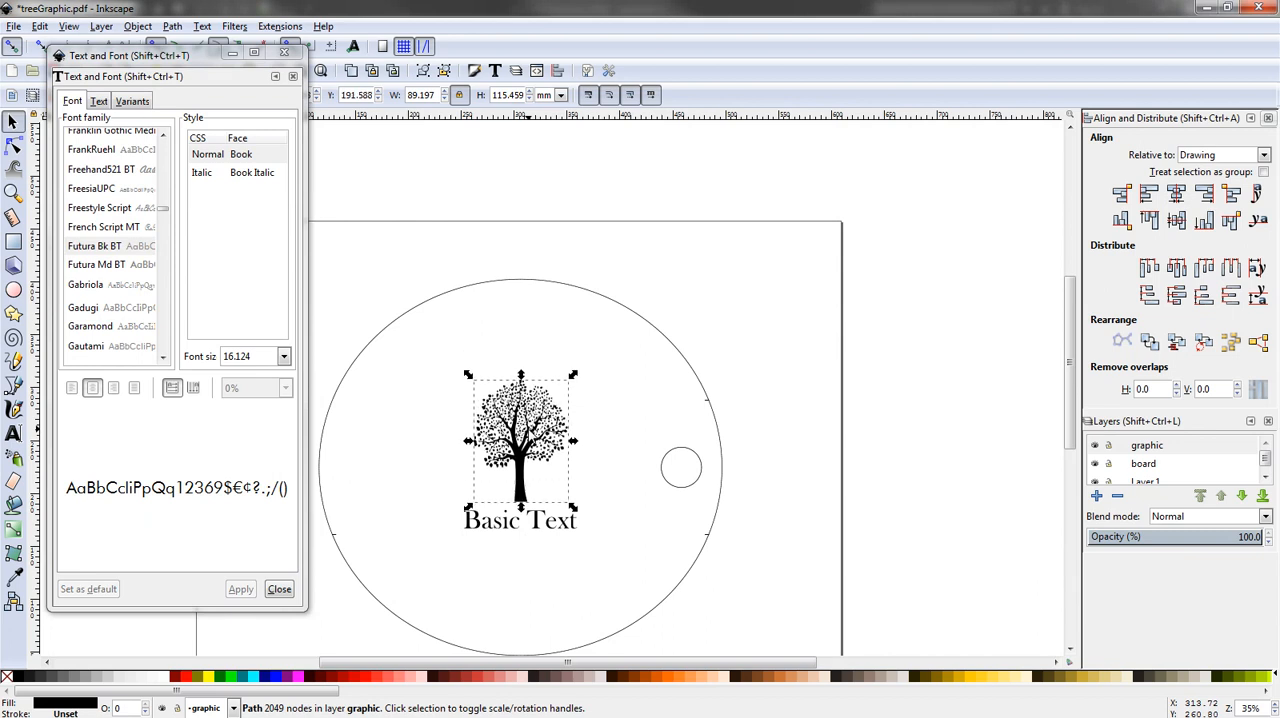
pyautogui.click(613, 519)
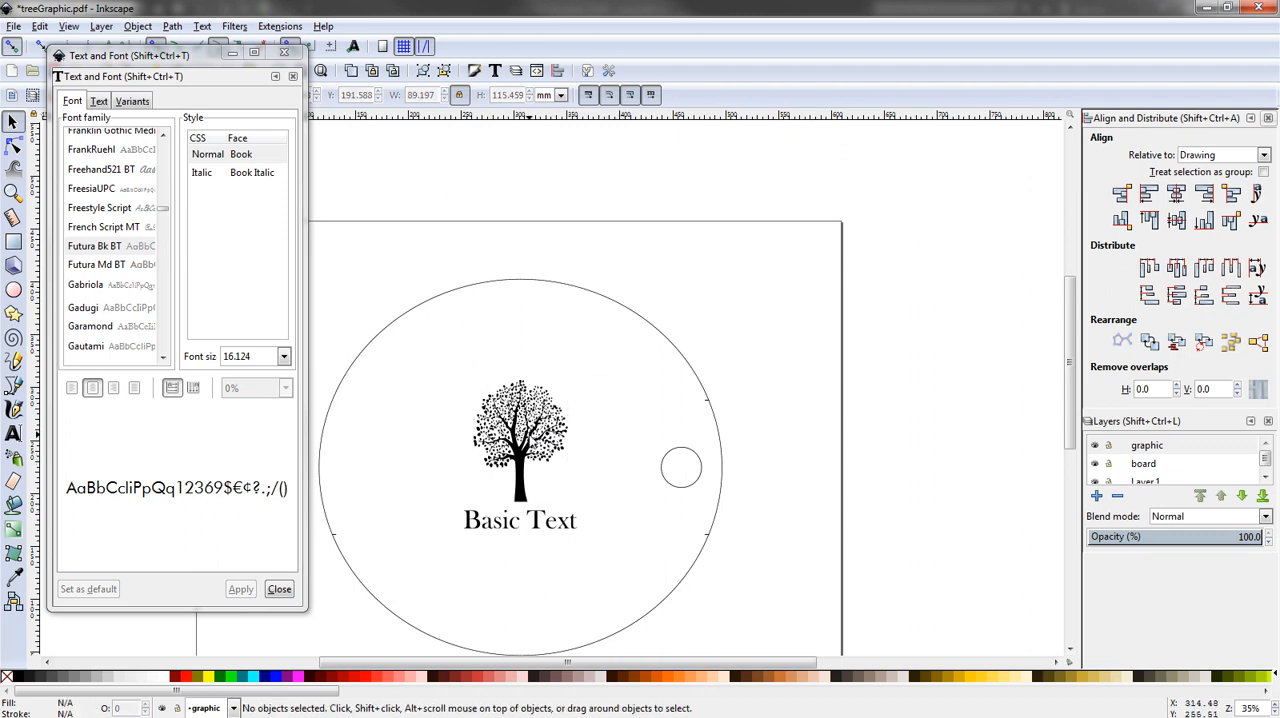
pyautogui.click(520, 440)
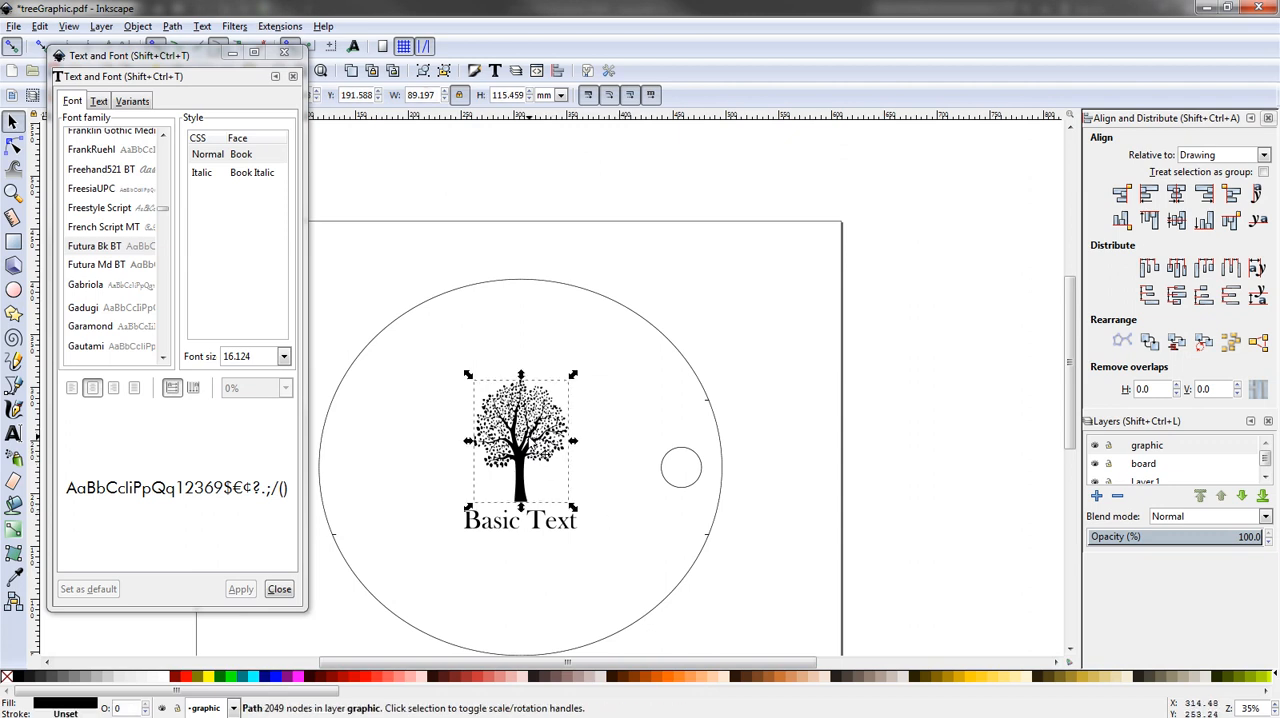
pyautogui.keyDown('shift'); pyautogui.click(494, 532); pyautogui.keyUp('shift')
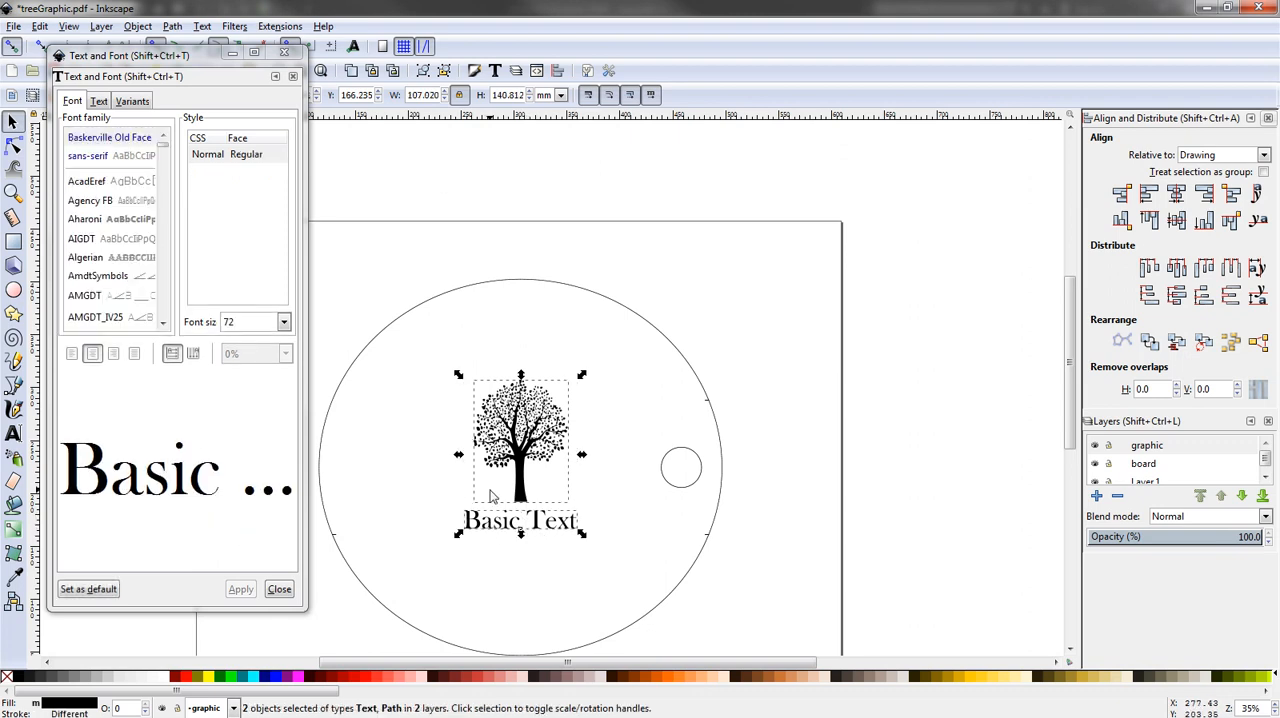
pyautogui.rightClick(484, 506)
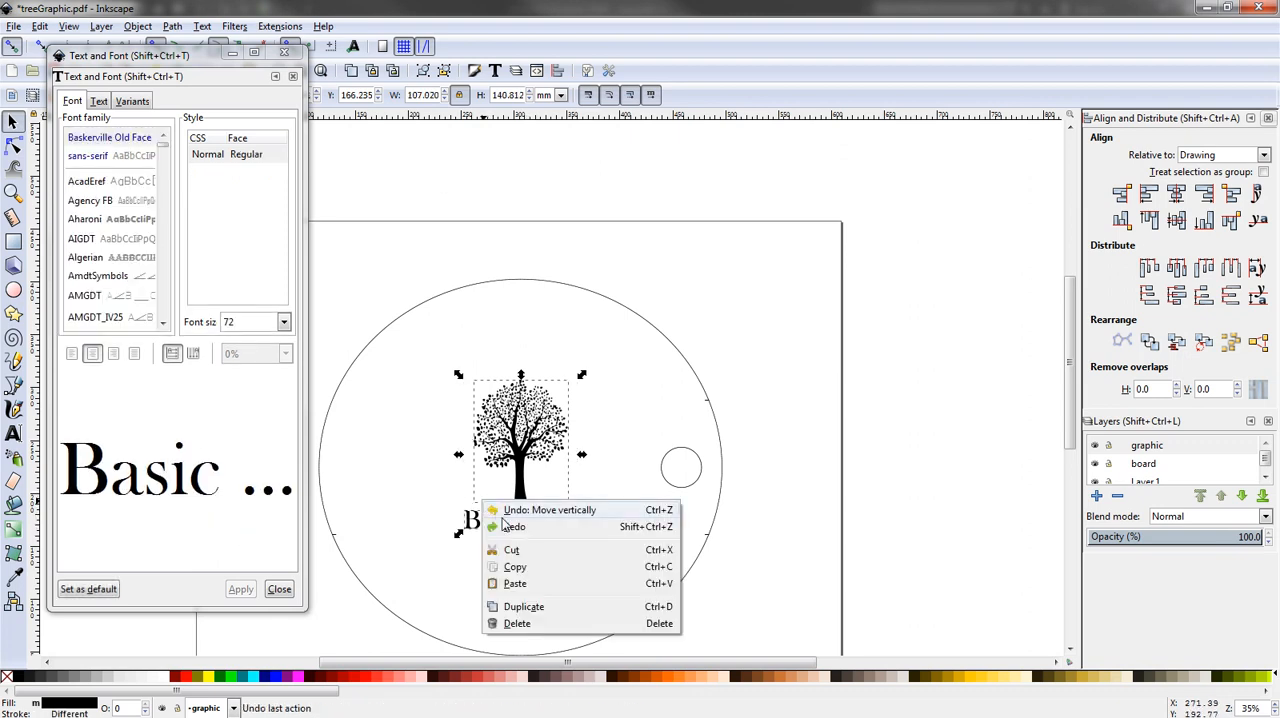
pyautogui.click(590, 462)
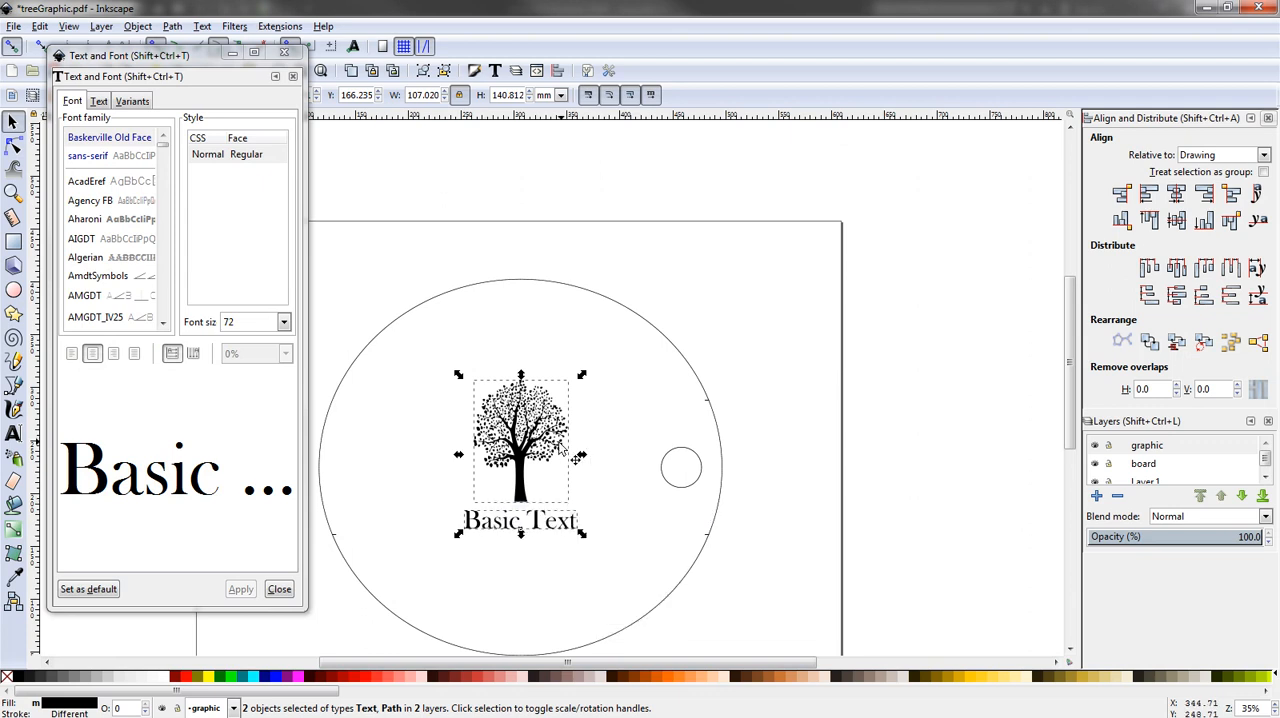
pyautogui.rightClick(571, 493)
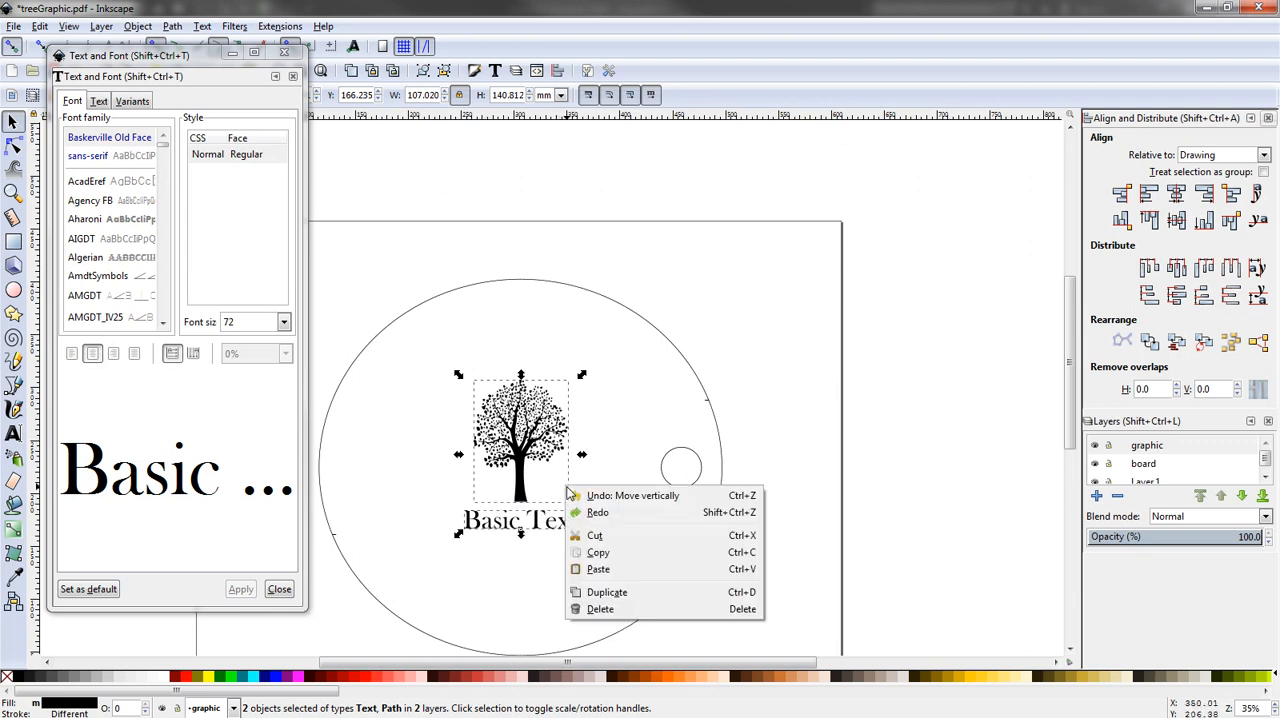
pyautogui.click(578, 468)
pyautogui.click(608, 444)
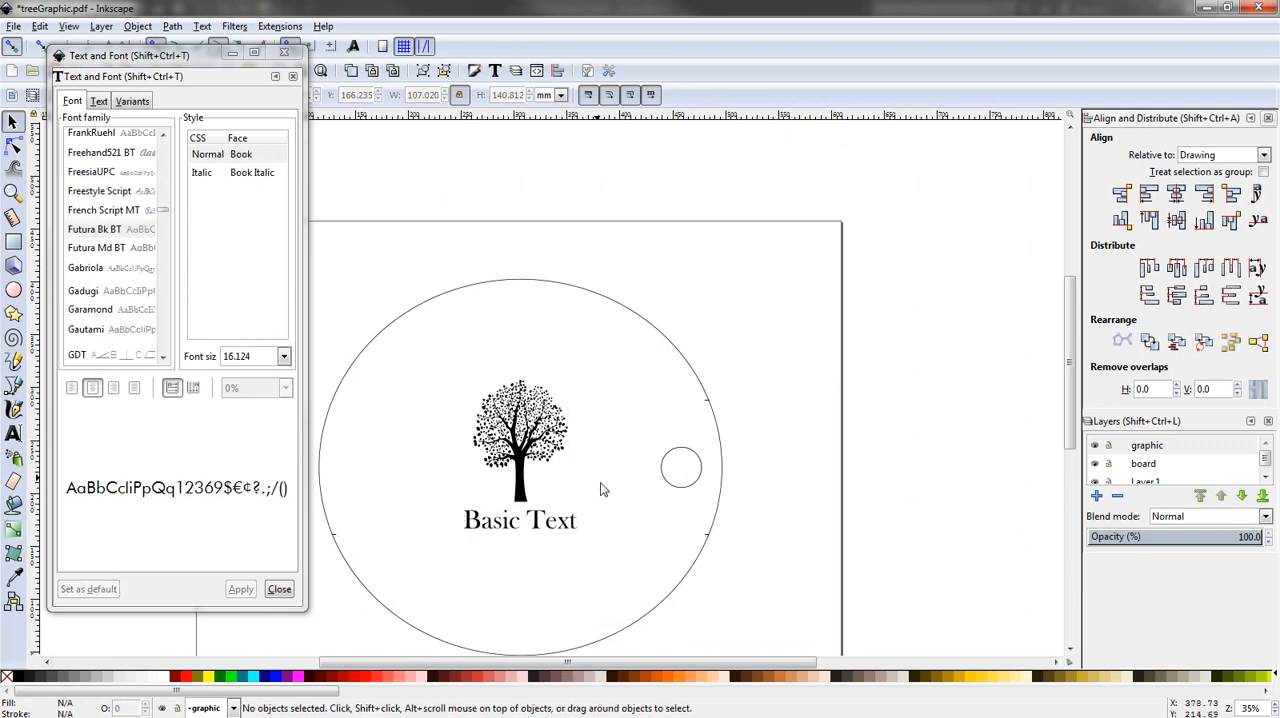
# - Select the tree and the "Basic Text" object together and group them
pyautogui.click(545, 503)
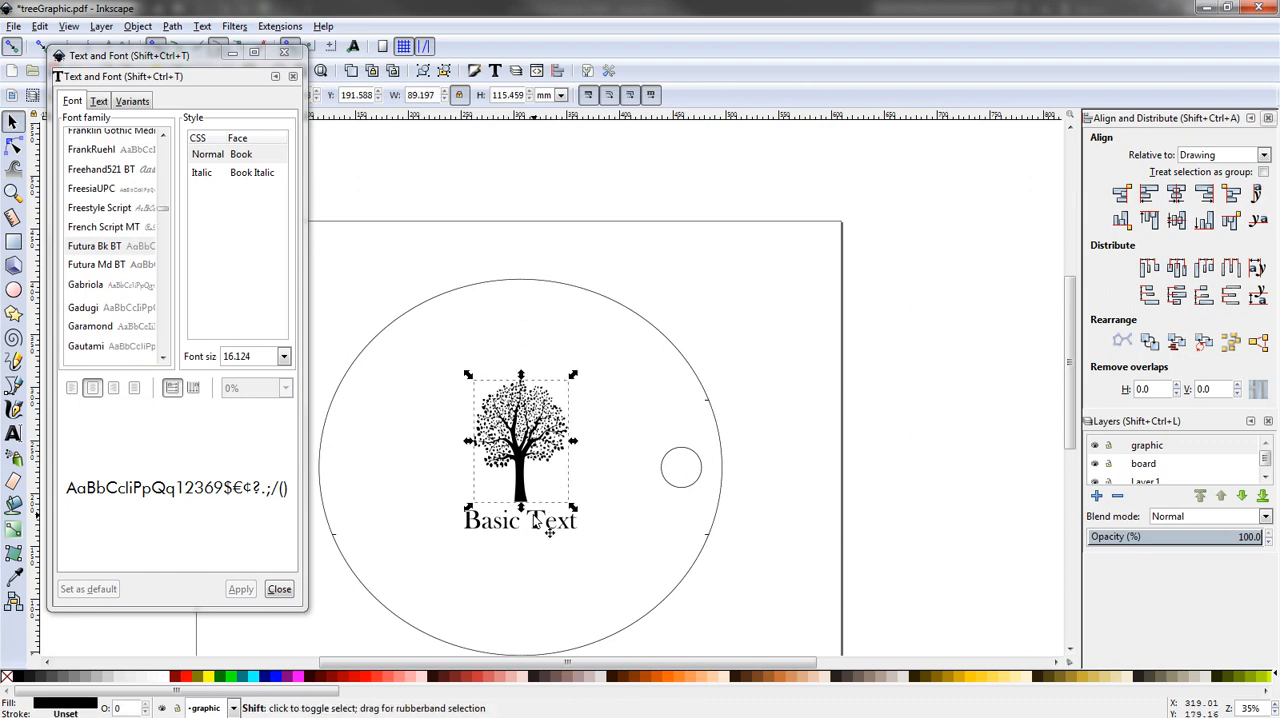
pyautogui.keyDown('shift'); pyautogui.click(548, 530); pyautogui.keyUp('shift')
pyautogui.rightClick(537, 515)
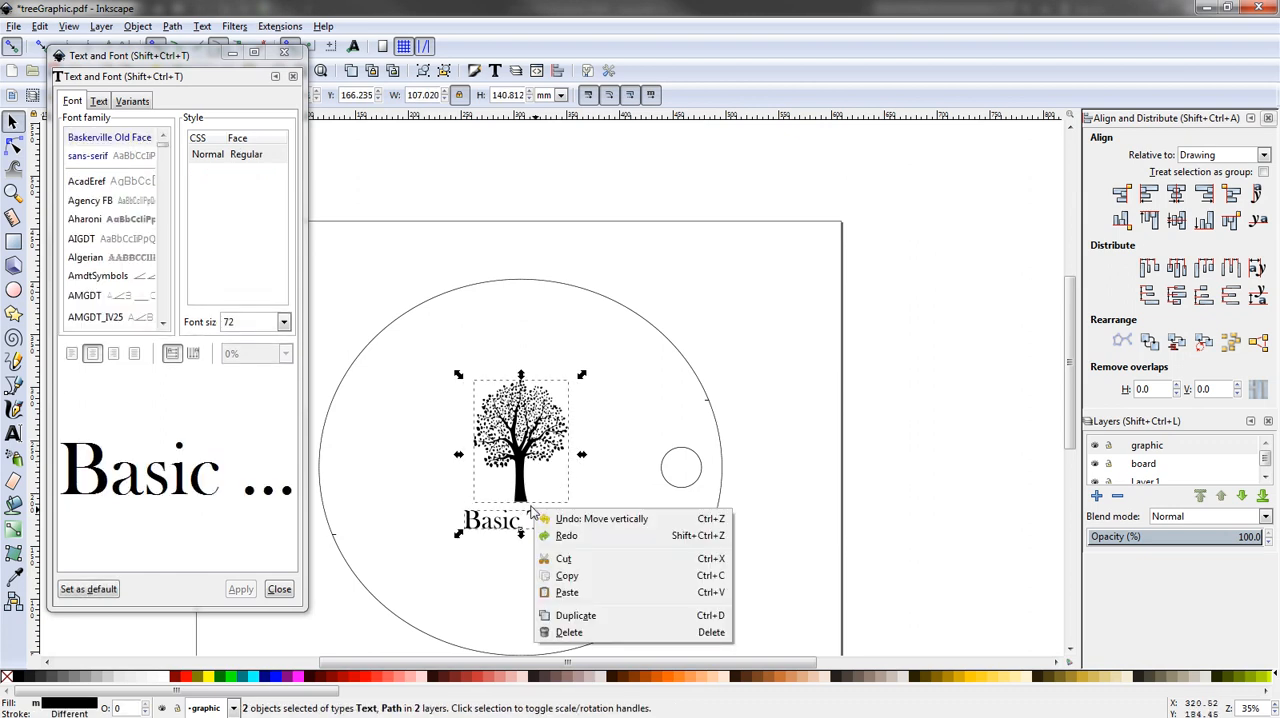
pyautogui.click(160, 155)
pyautogui.moveTo(168, 55); pyautogui.dragTo(142, 140)
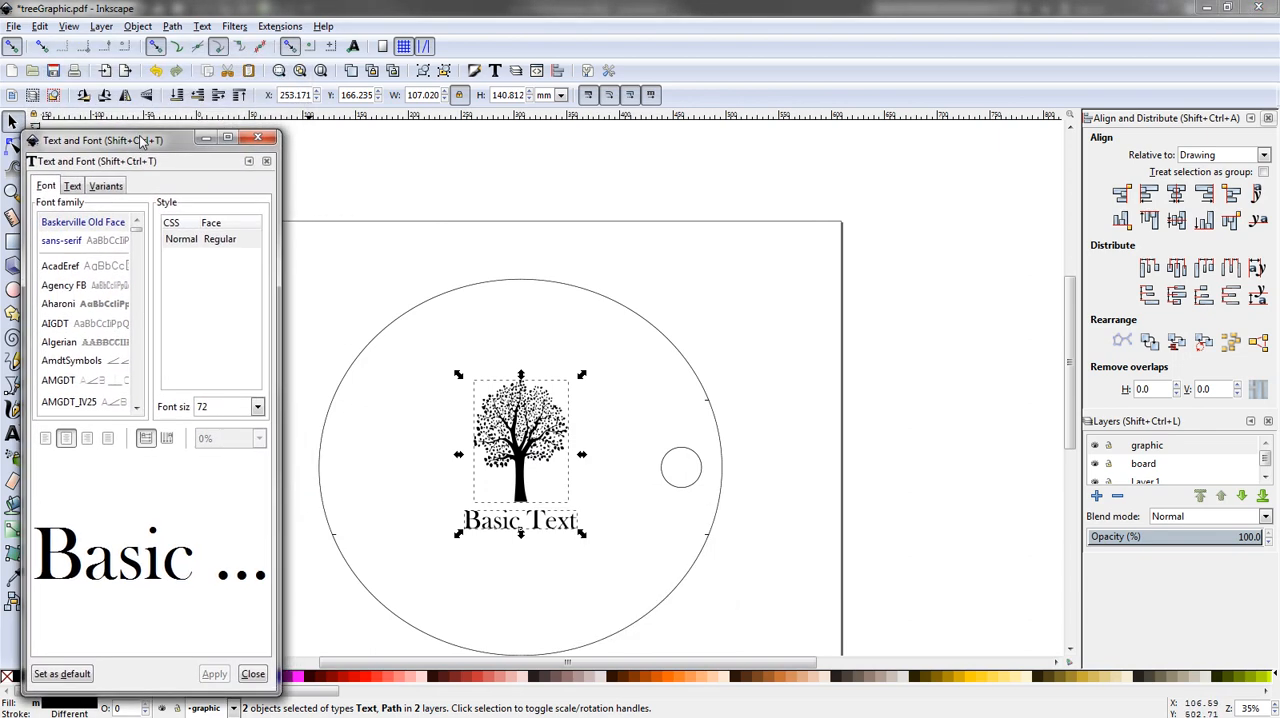
pyautogui.click(40, 27)
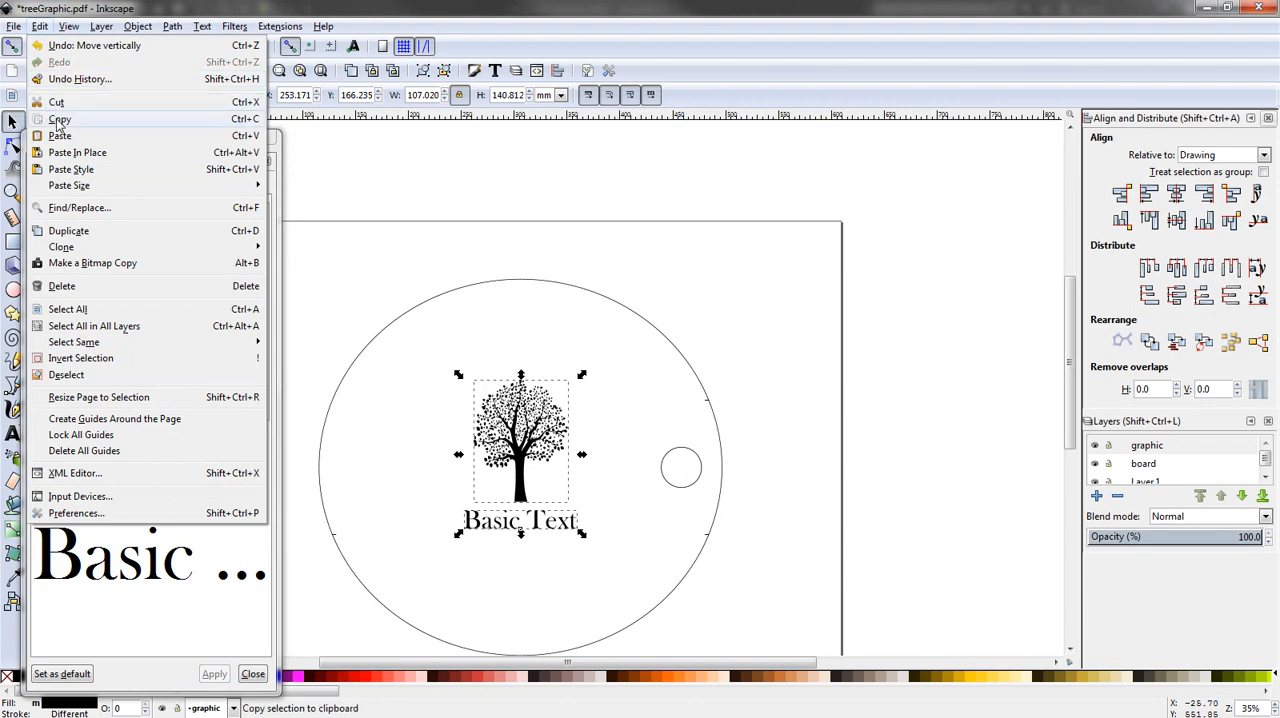
pyautogui.moveTo(133, 30)
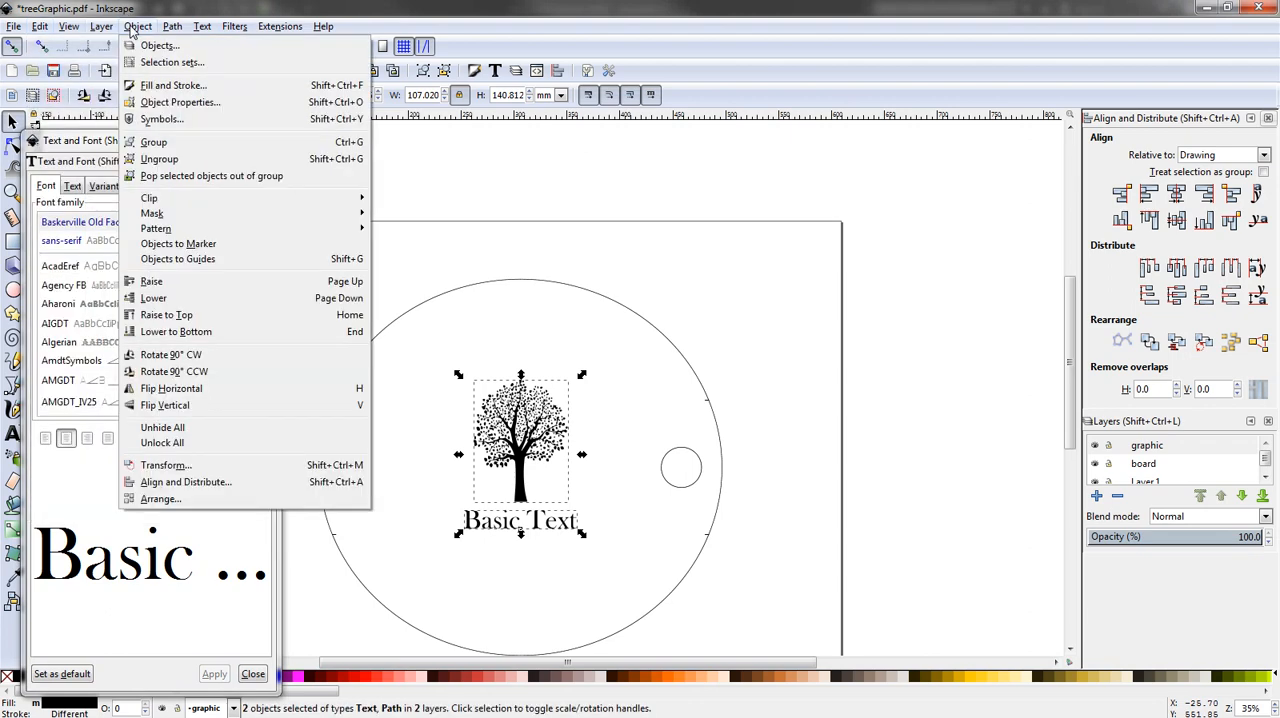
pyautogui.click(215, 142)
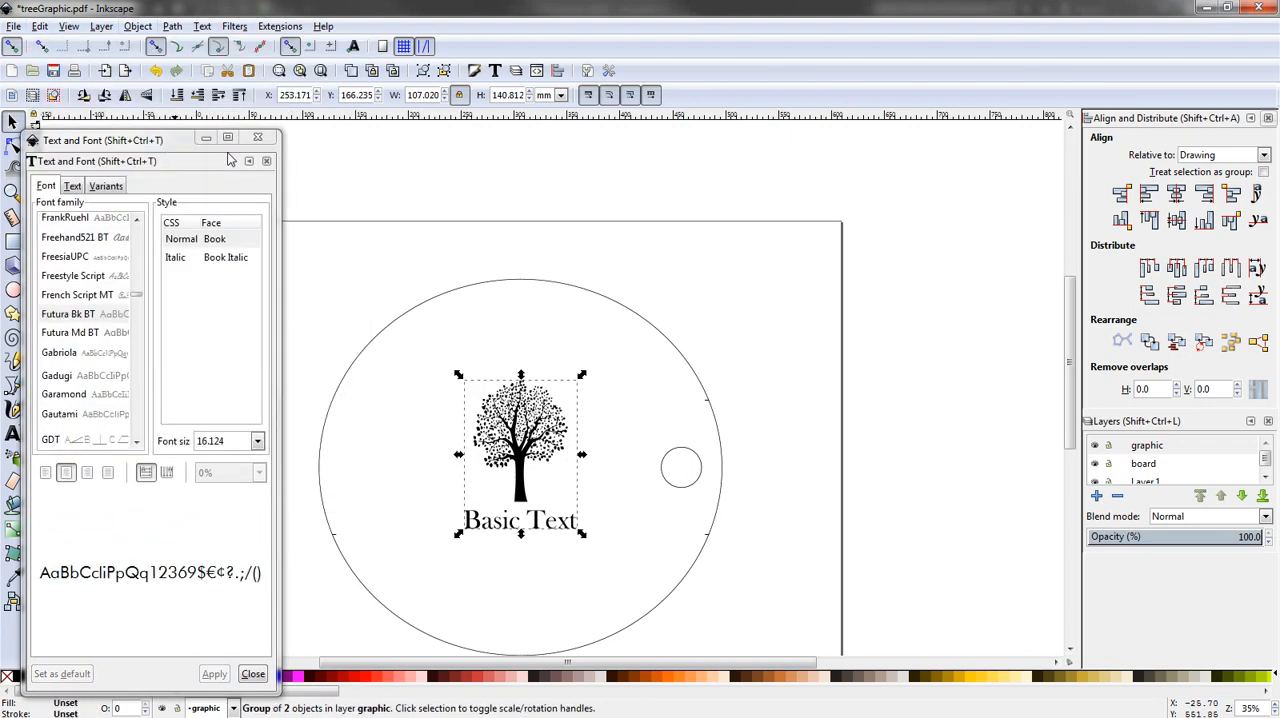
# - Move the group of tree and text up to about X 260 mm, Y 209 mm, and deselect it
pyautogui.click(655, 424)
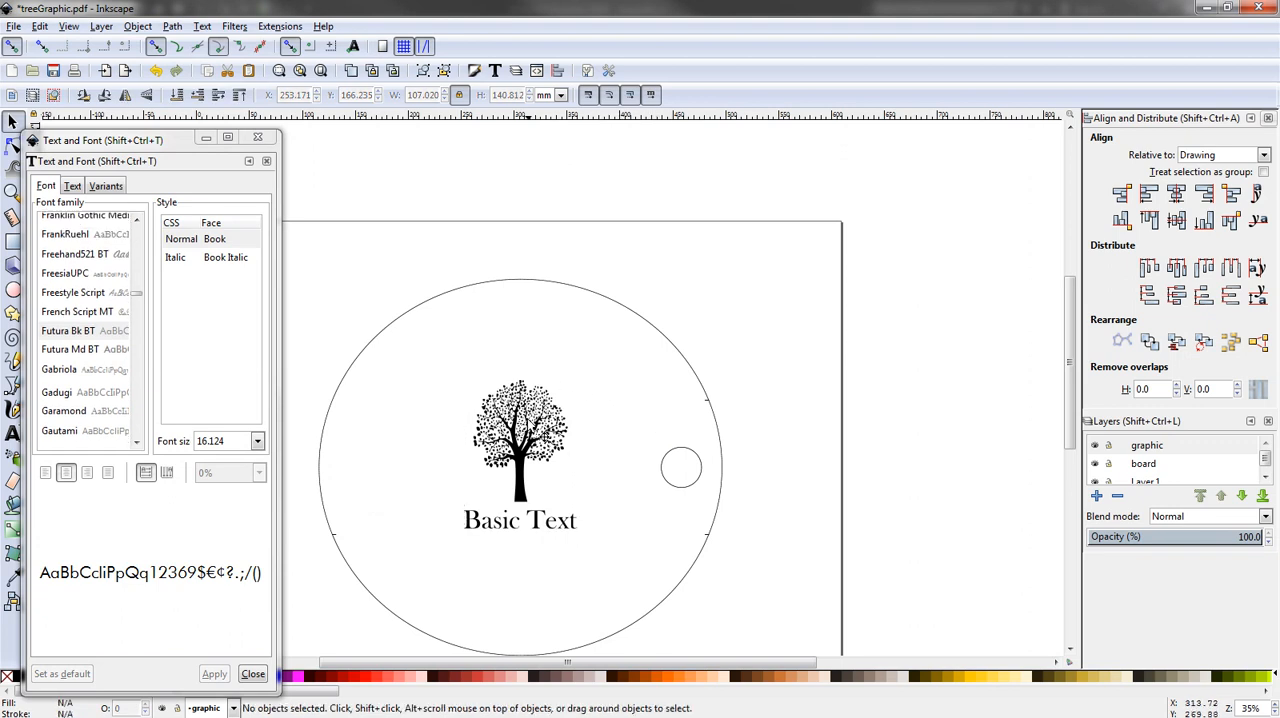
pyautogui.moveTo(512, 485); pyautogui.dragTo(520, 440)
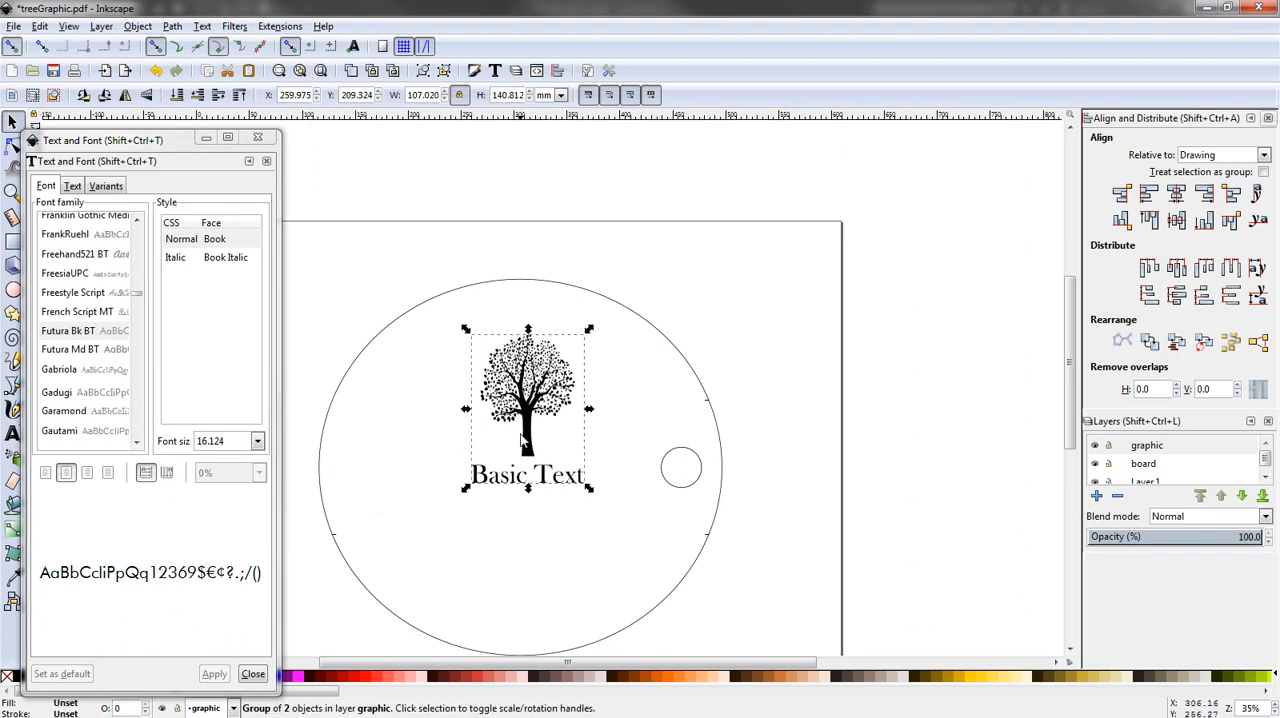
pyautogui.press('Escape')
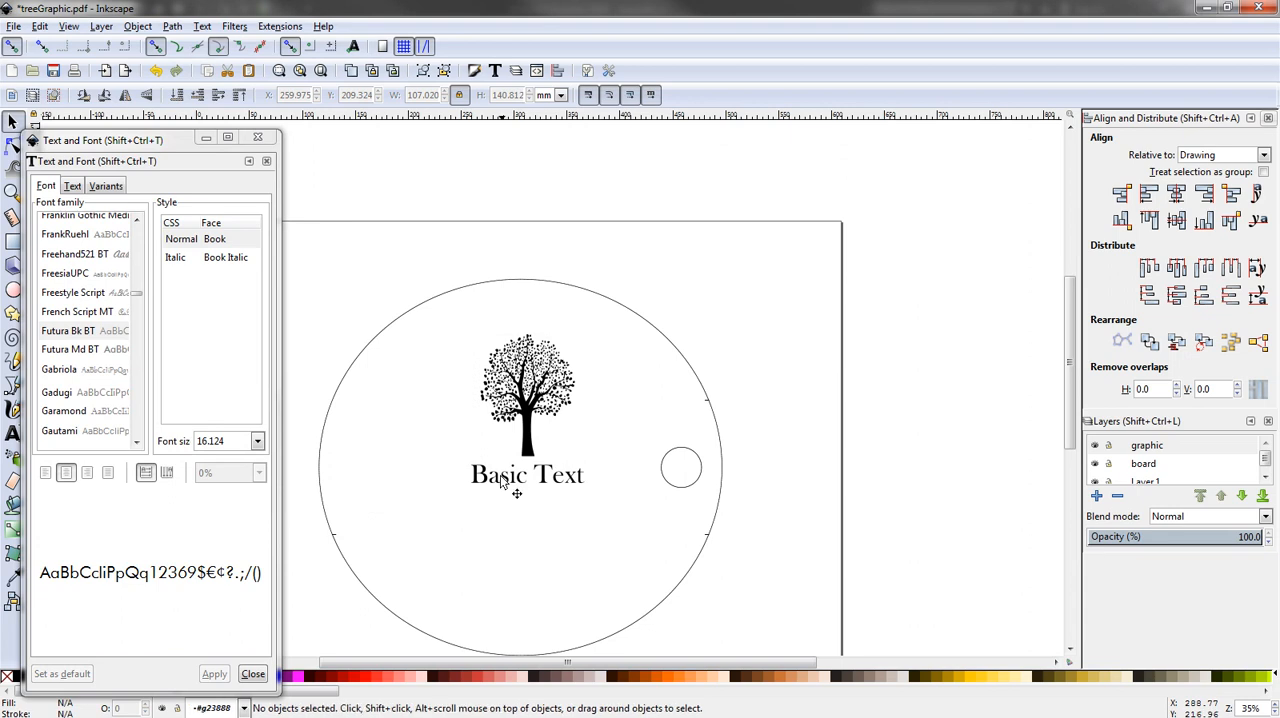
# - Change the wording of the text inside the group to "Aligned Text" and close the Text and Font dialog
pyautogui.moveTo(140, 139); pyautogui.dragTo(236, 109)
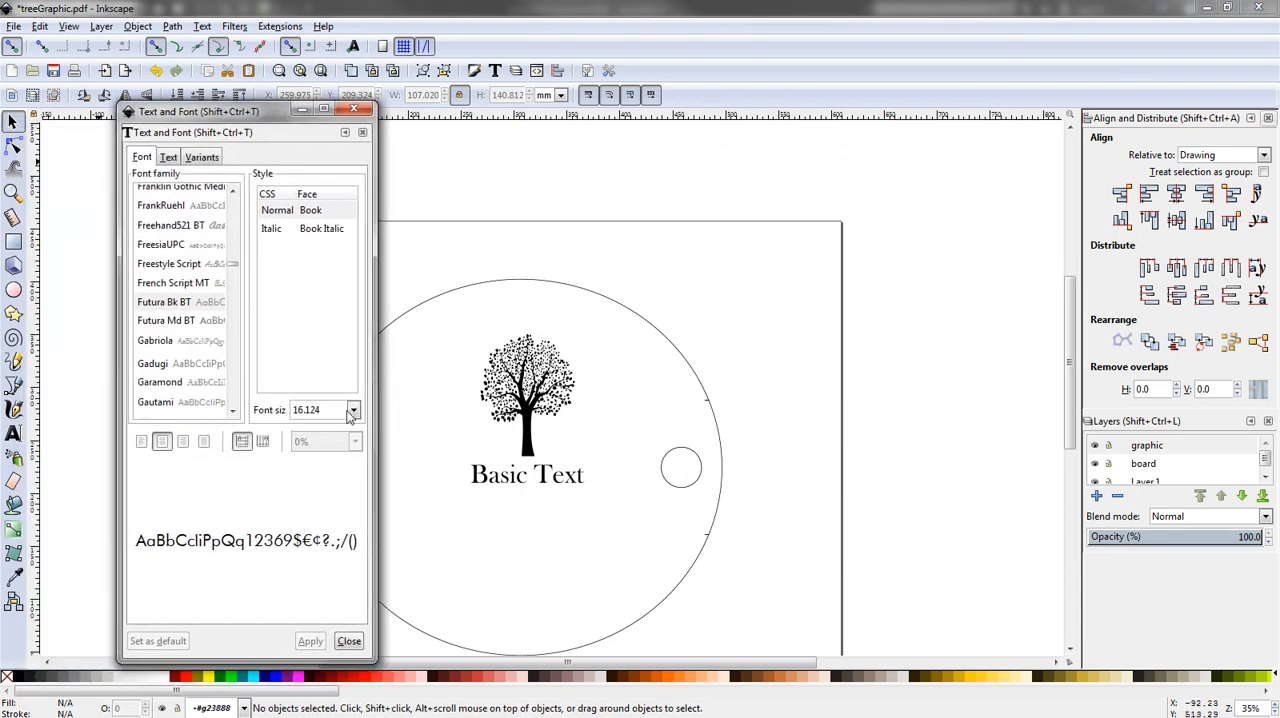
pyautogui.click(478, 482)
pyautogui.click(480, 482)
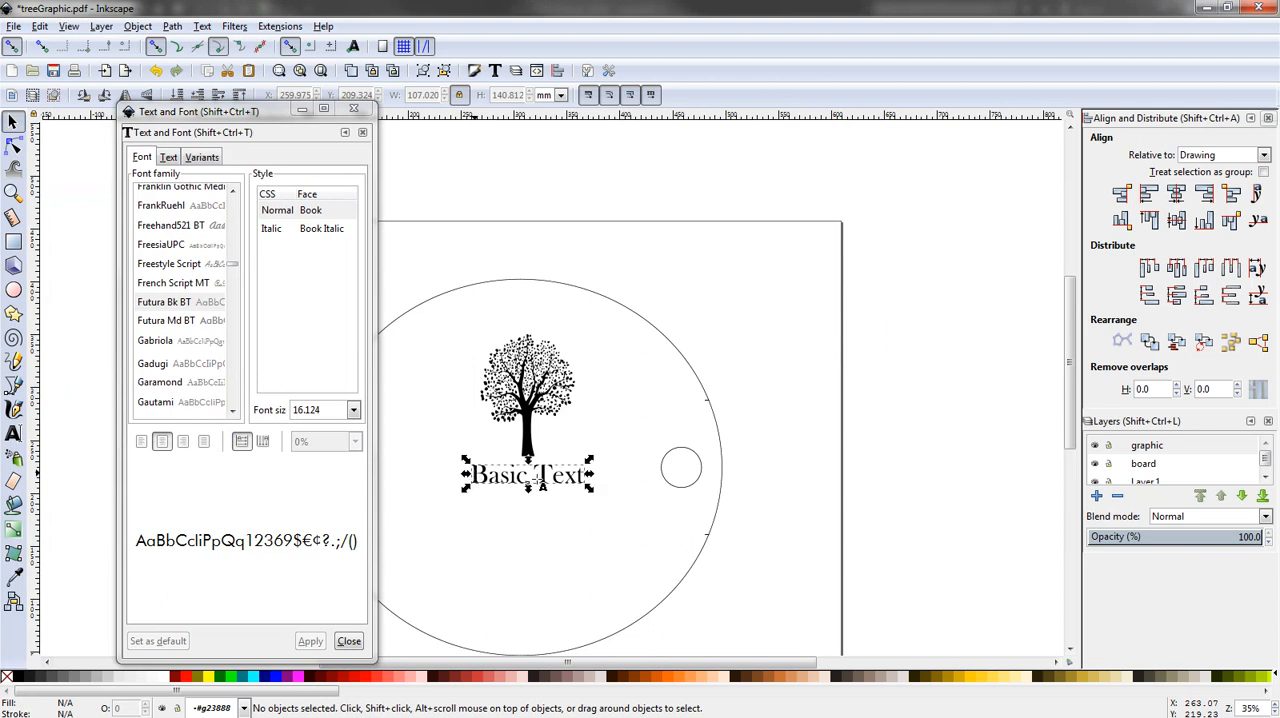
pyautogui.doubleClick(540, 479)
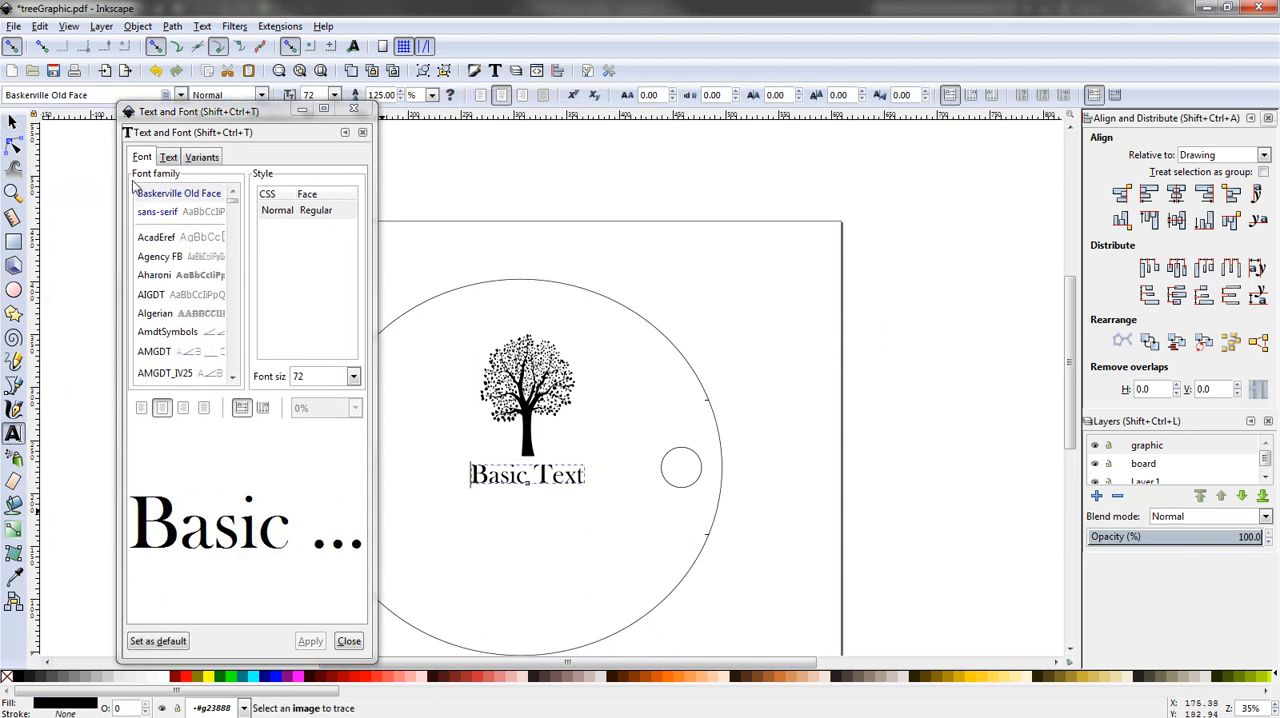
pyautogui.click(168, 157)
pyautogui.moveTo(173, 175); pyautogui.dragTo(131, 175)
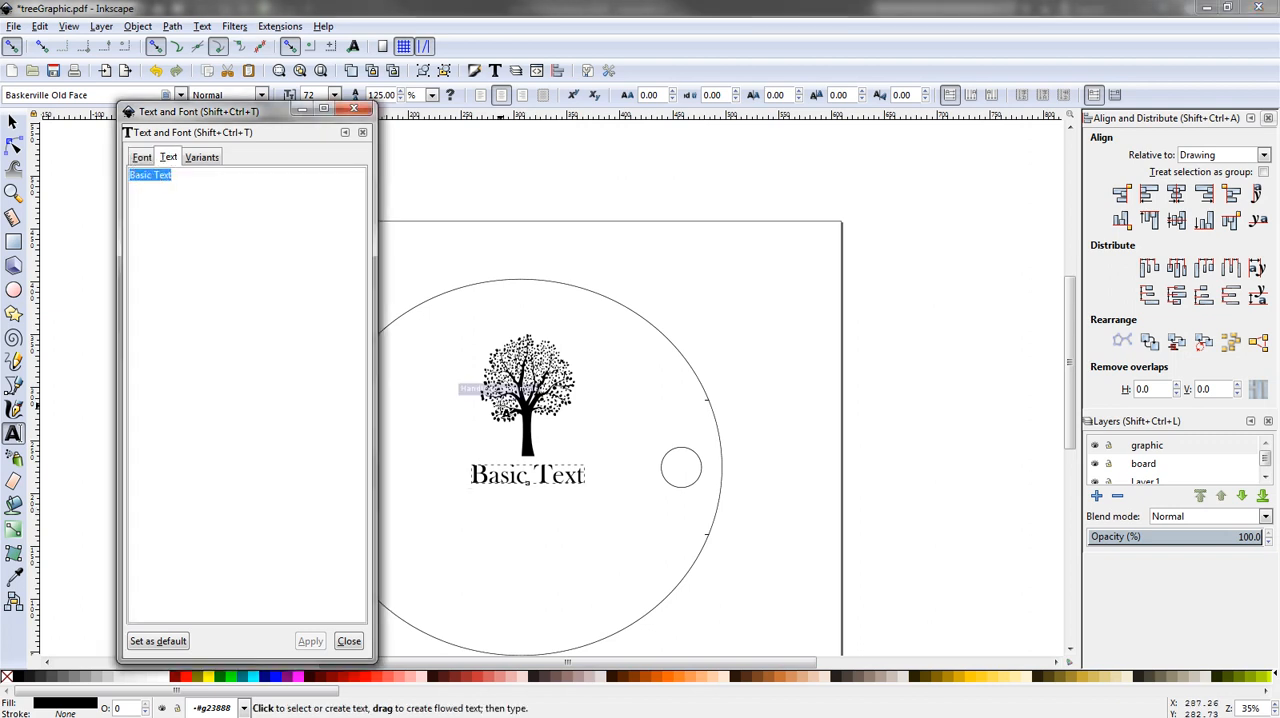
pyautogui.write('Aligned')
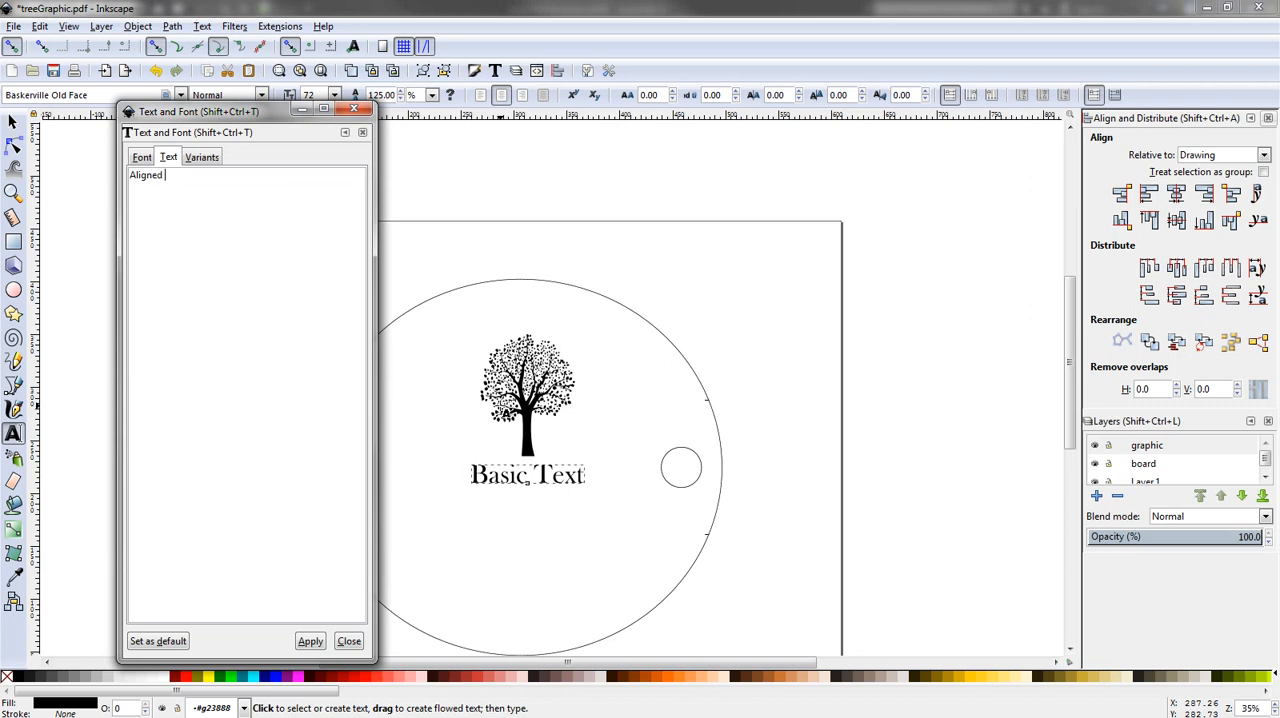
pyautogui.write(' Text')
pyautogui.click(141, 157)
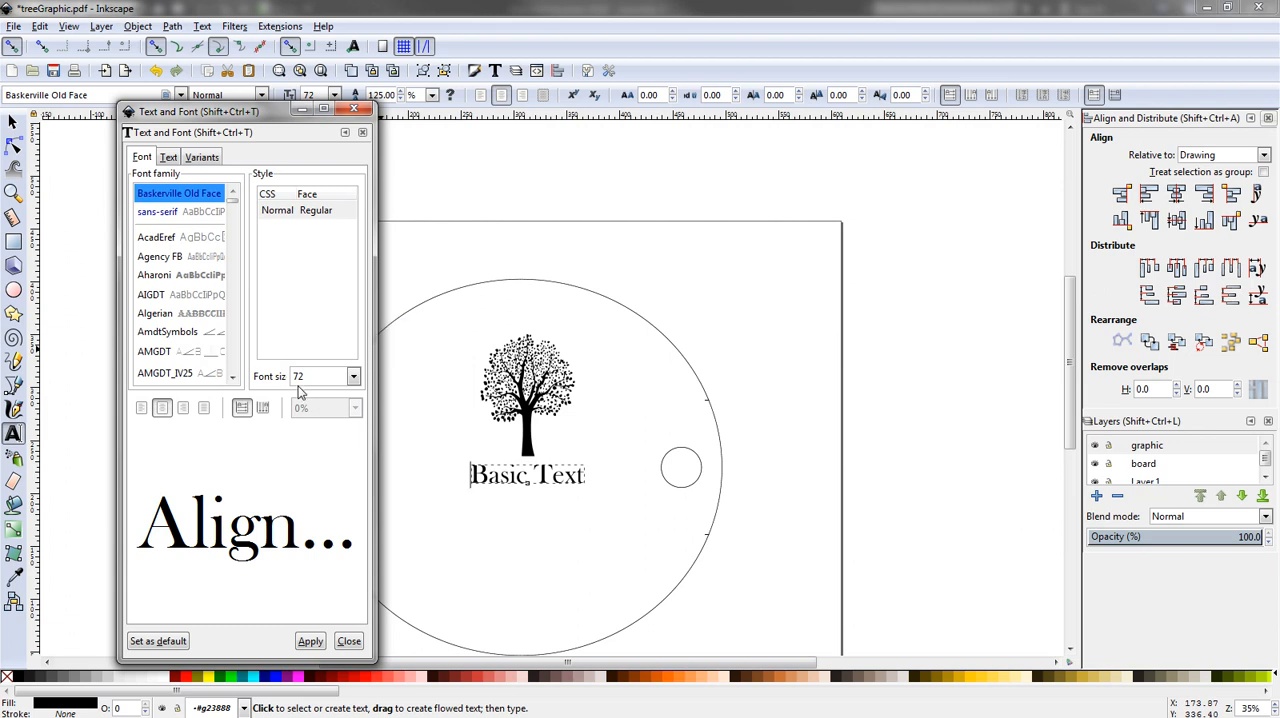
pyautogui.click(309, 645)
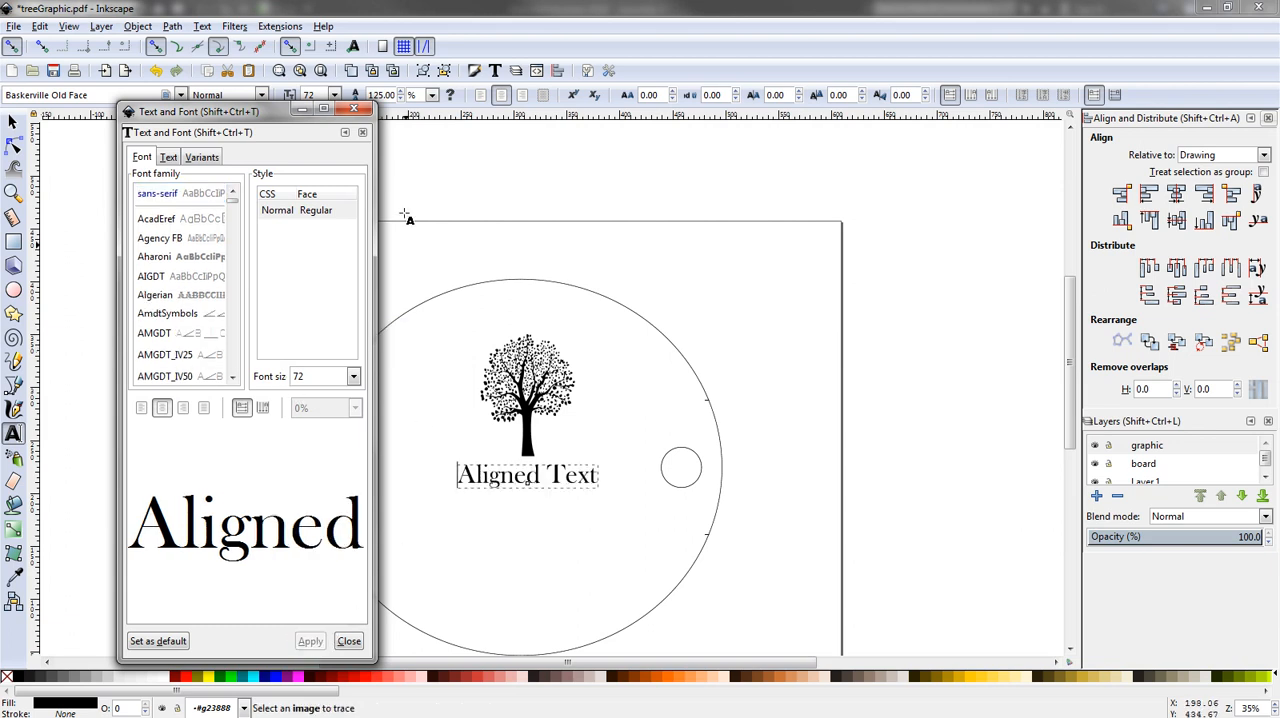
pyautogui.click(354, 108)
pyautogui.click(627, 449)
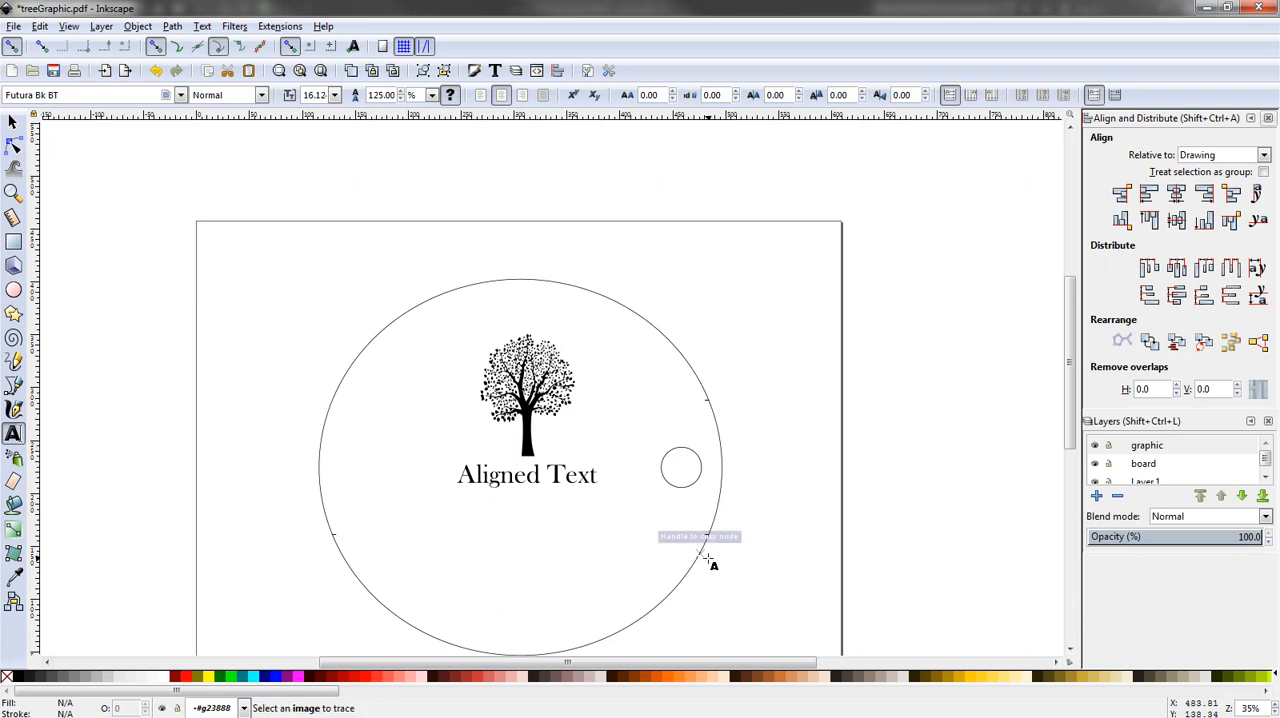
pyautogui.click(607, 553)
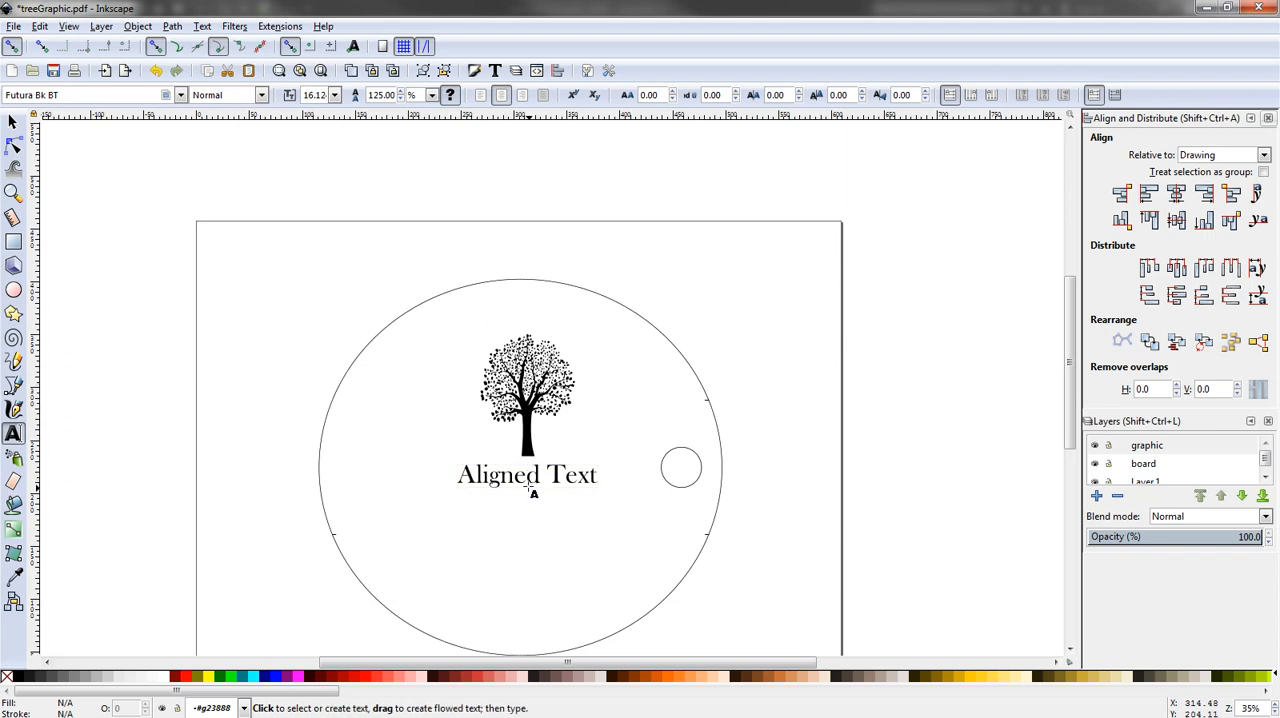
# - Keep the Layers dialog open and close the Align and Distribute dialog
pyautogui.click(100, 30)
pyautogui.click(180, 331)
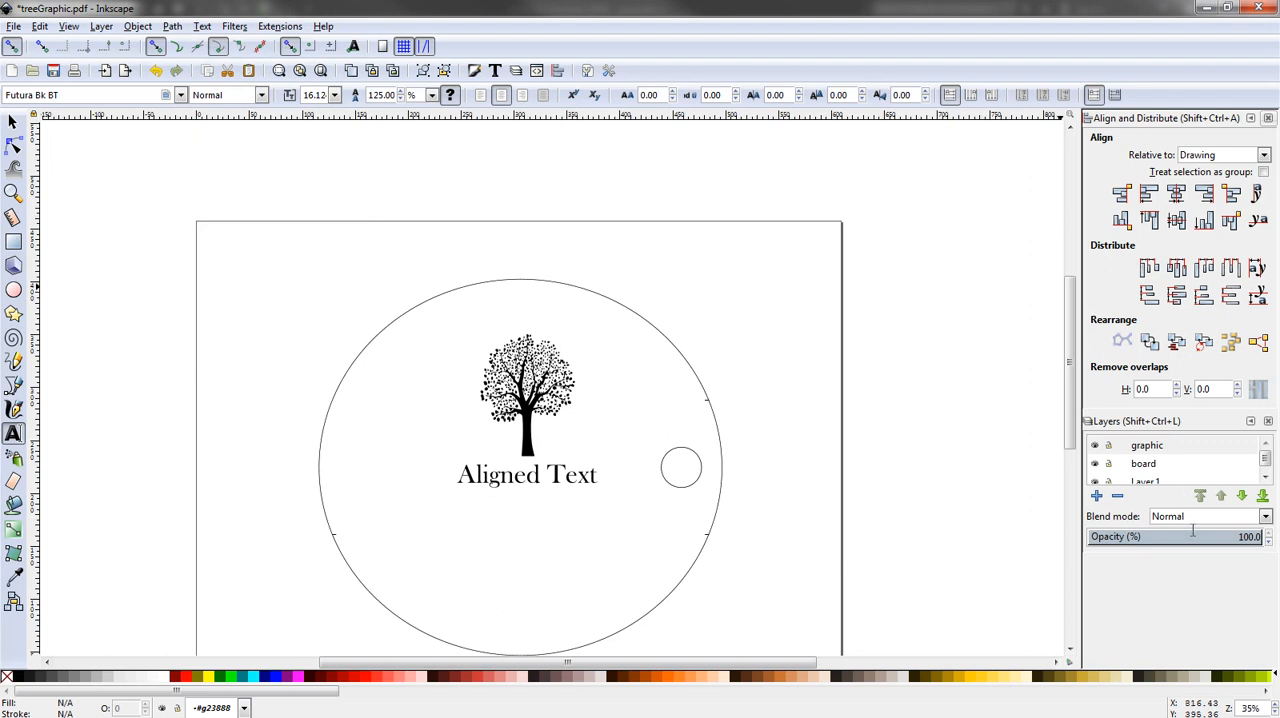
pyautogui.click(1268, 118)
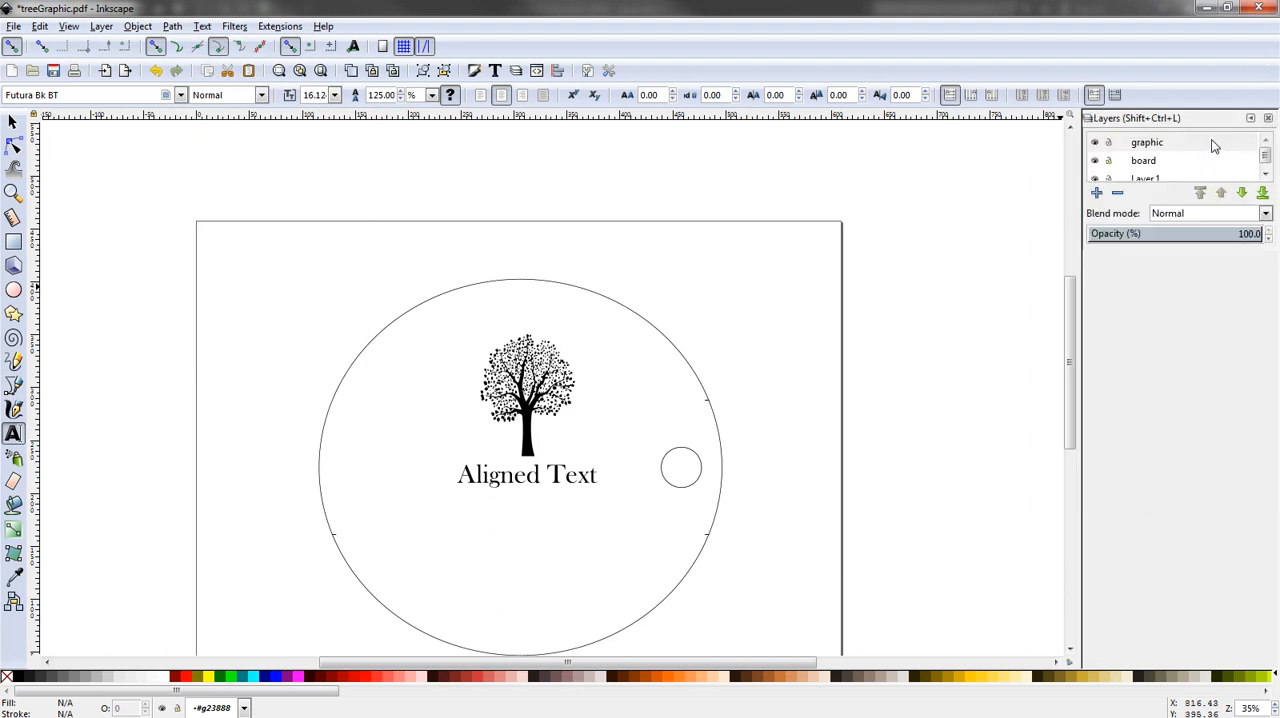
# - Examine what the graphic layer holds by hiding and showing it, and switch between the board and graphic layers
pyautogui.click(1095, 145)
pyautogui.click(1095, 145)
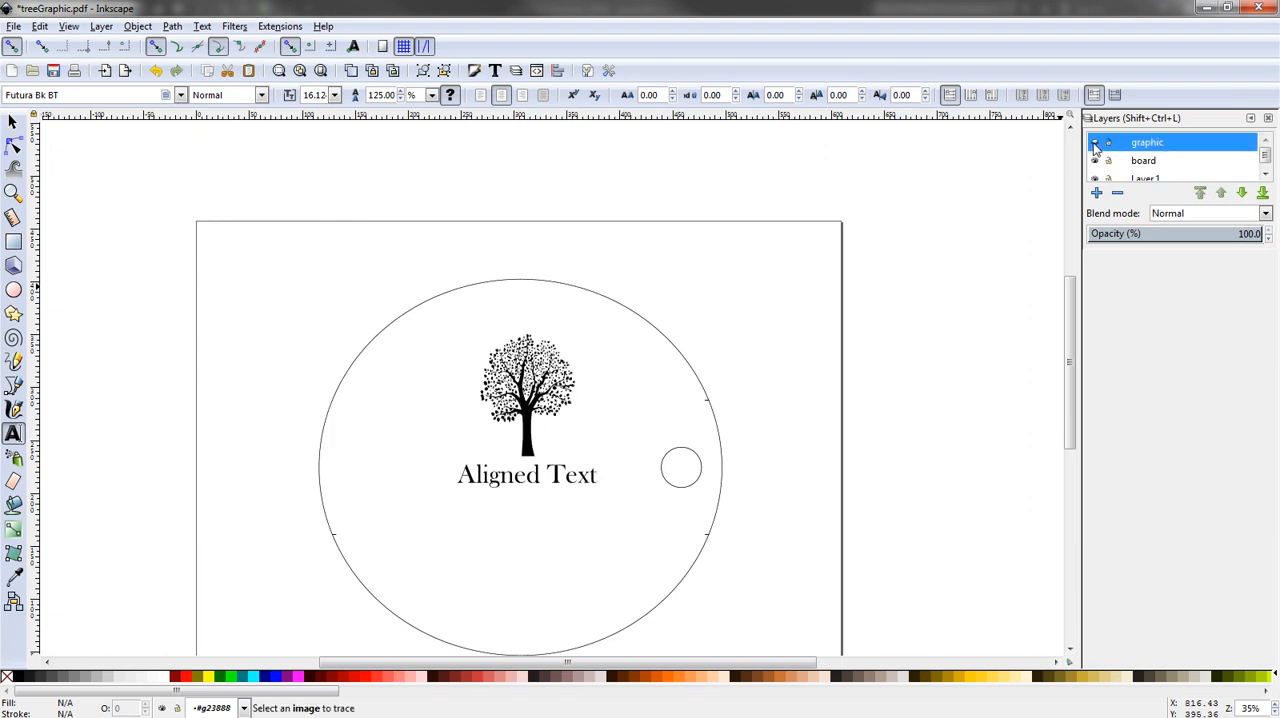
pyautogui.click(1095, 145)
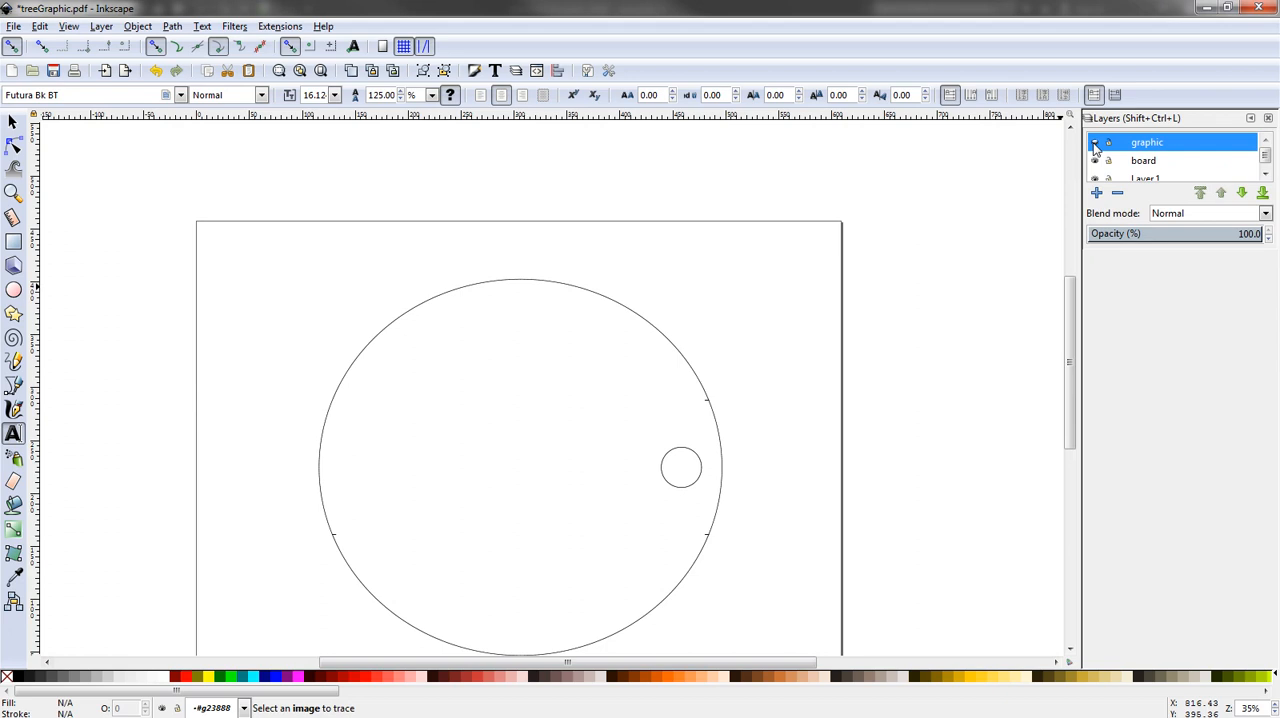
pyautogui.click(1095, 145)
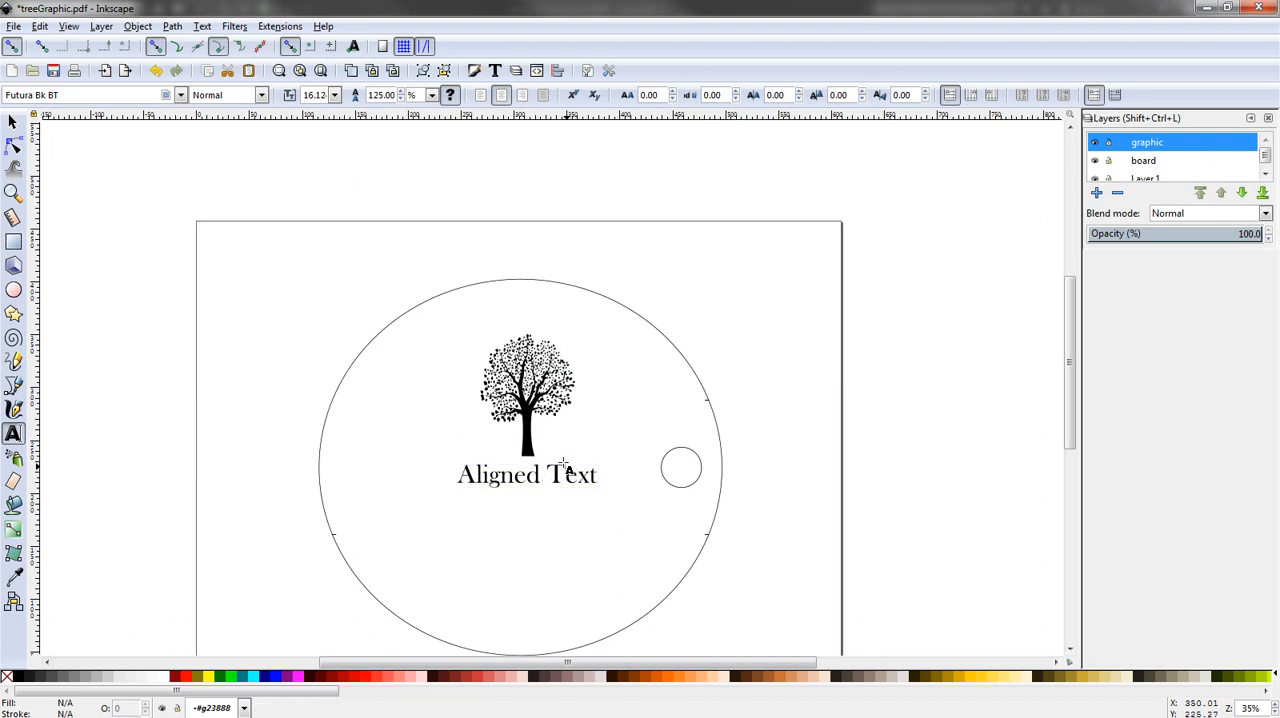
pyautogui.click(1144, 162)
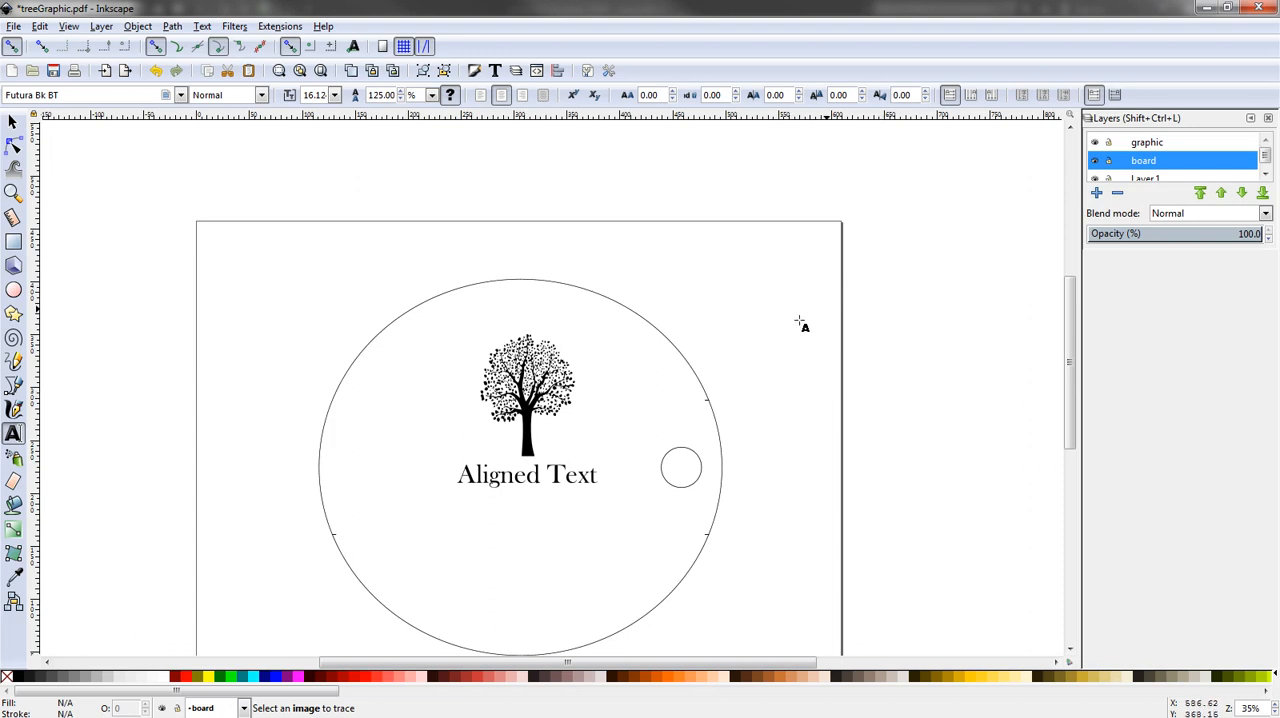
pyautogui.click(1159, 146)
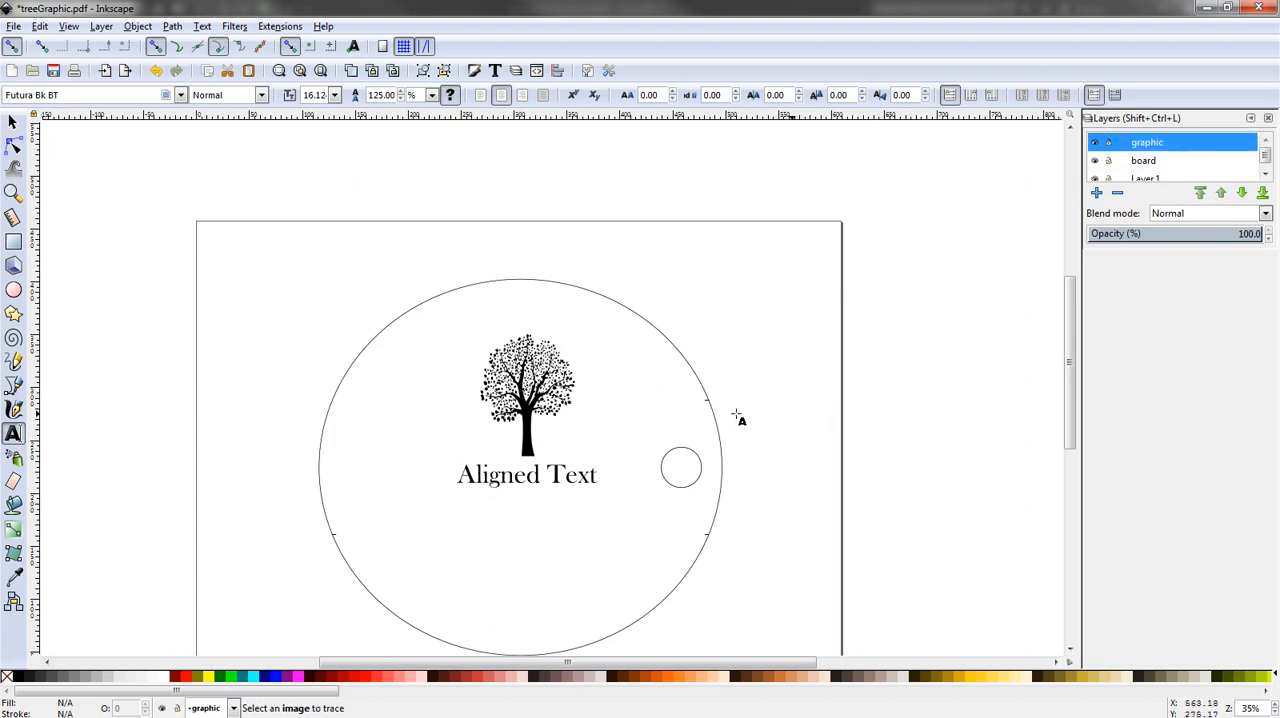
pyautogui.click(1095, 144)
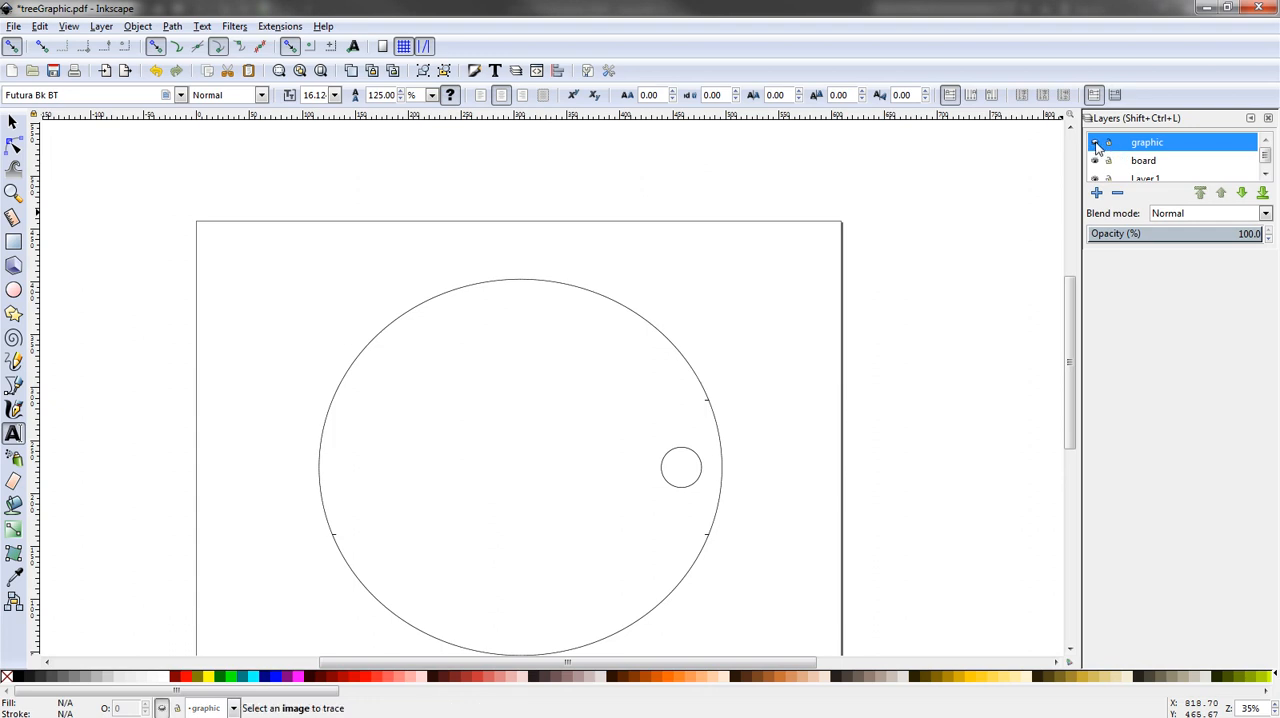
pyautogui.click(1095, 144)
pyautogui.click(1096, 145)
pyautogui.click(1096, 145)
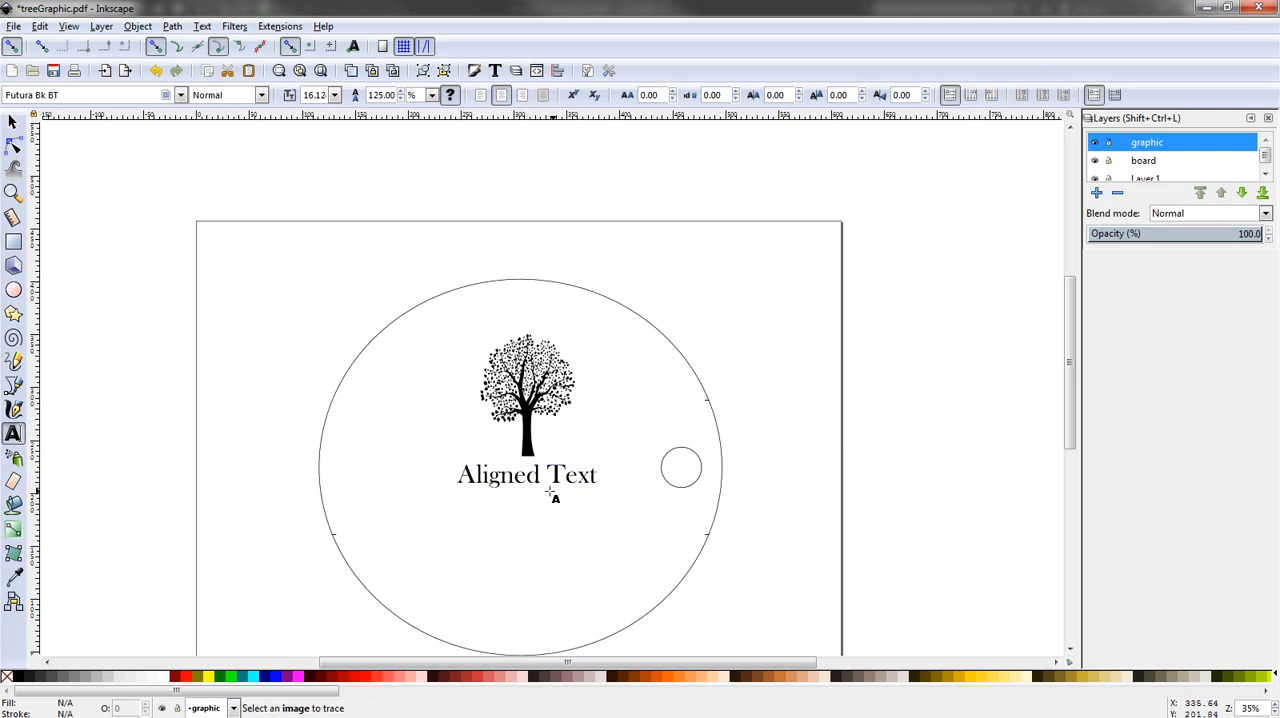
# - Make Layer 1 the current layer and add the text "Add some more text" below "Aligned Text" inside the circle
pyautogui.click(1147, 180)
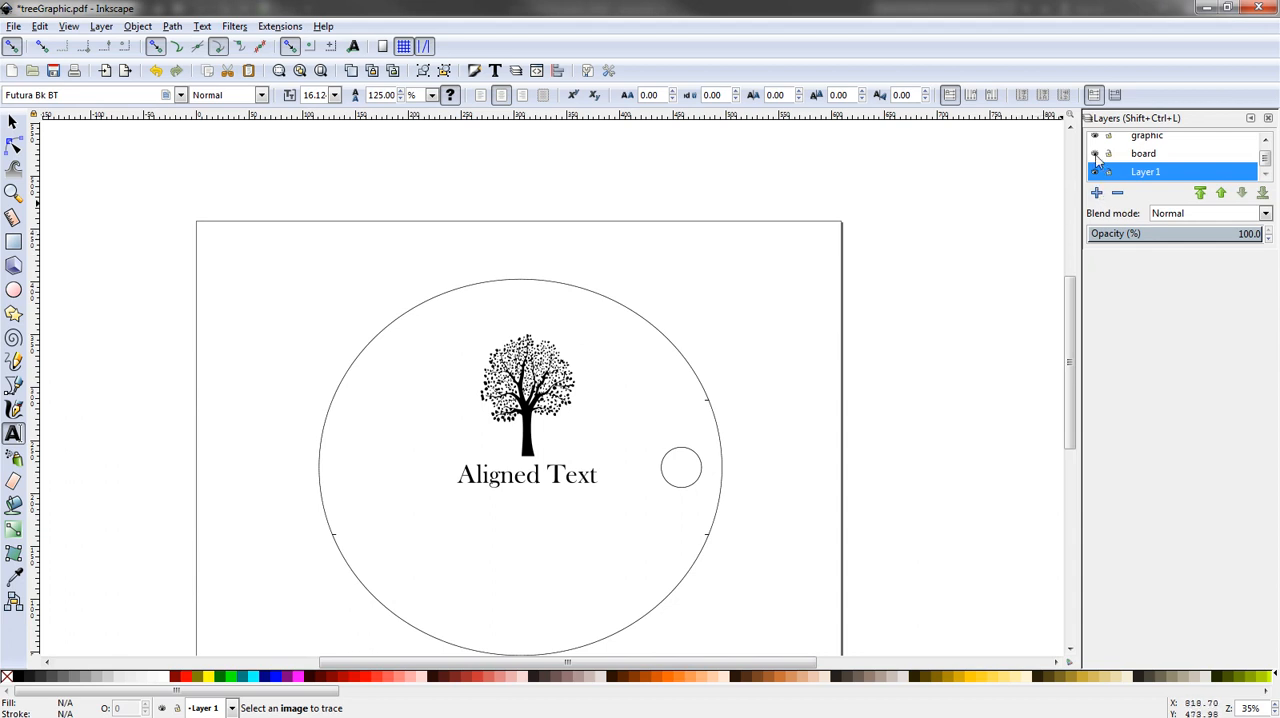
pyautogui.click(979, 254)
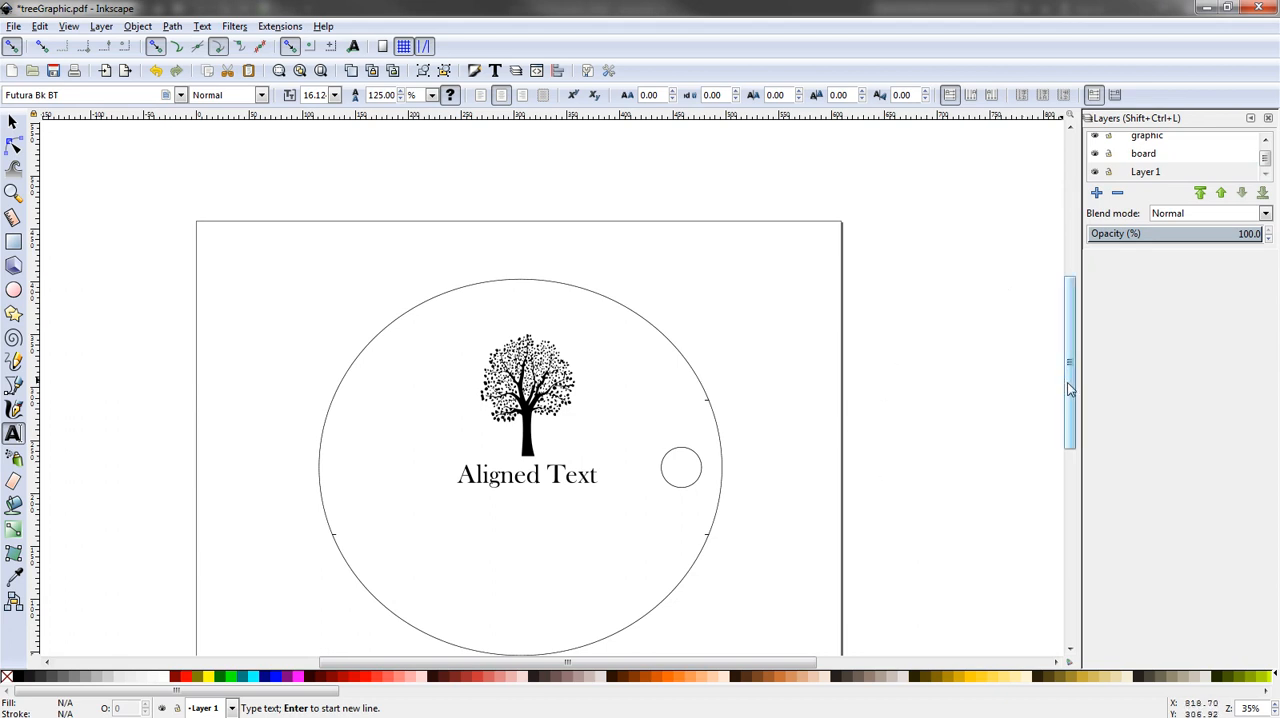
pyautogui.moveTo(1069, 388)
pyautogui.mouseDown()
pyautogui.moveTo(1068, 415)
pyautogui.moveTo(1046, 425)
pyautogui.mouseUp()
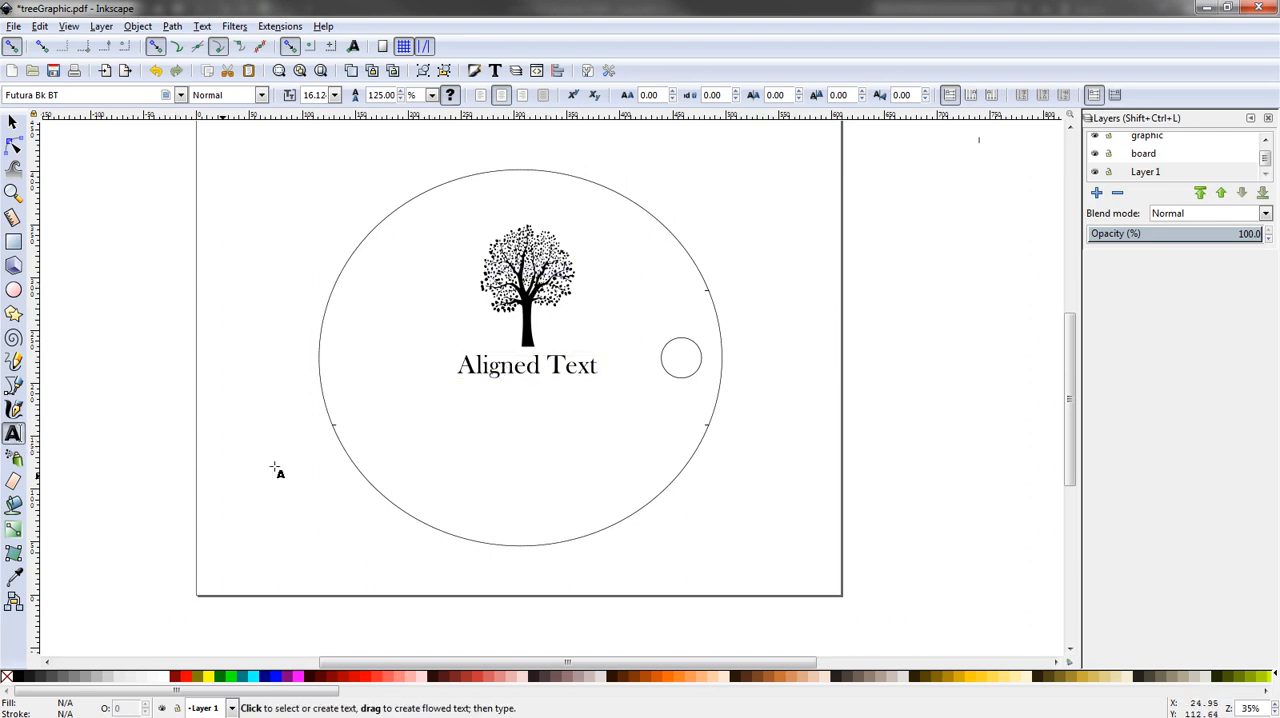
pyautogui.click(540, 497)
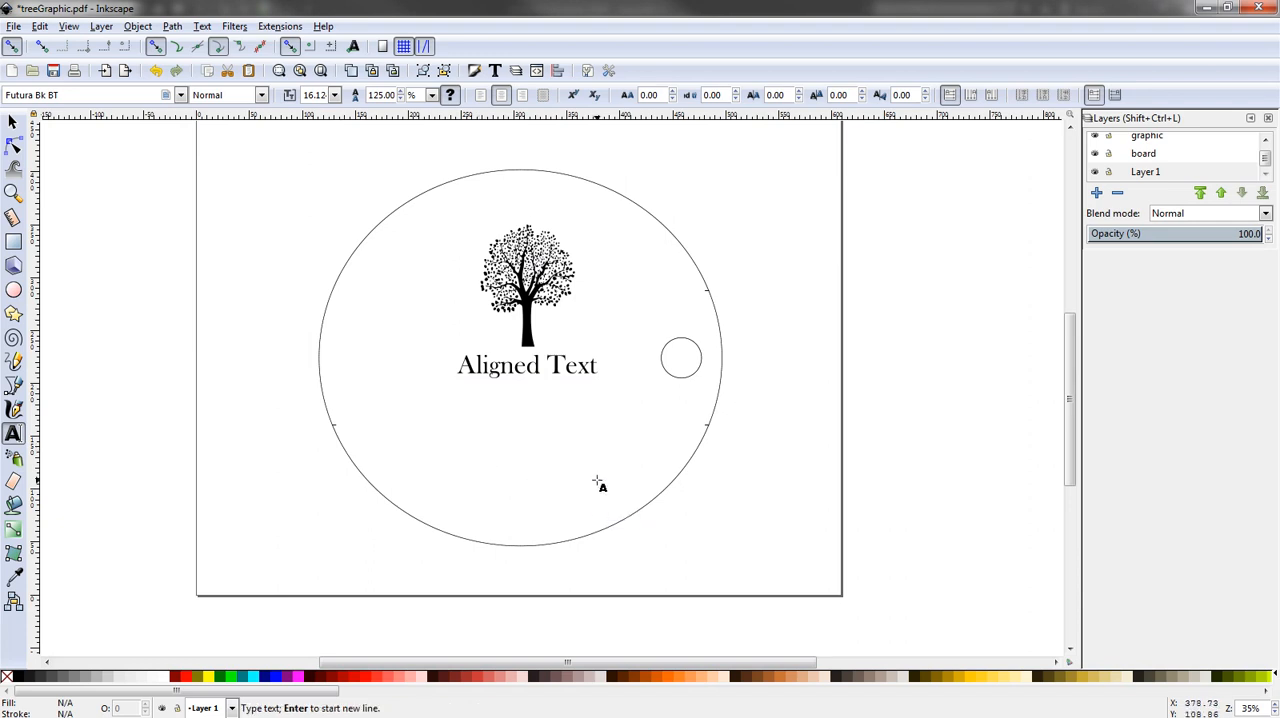
pyautogui.write('S')
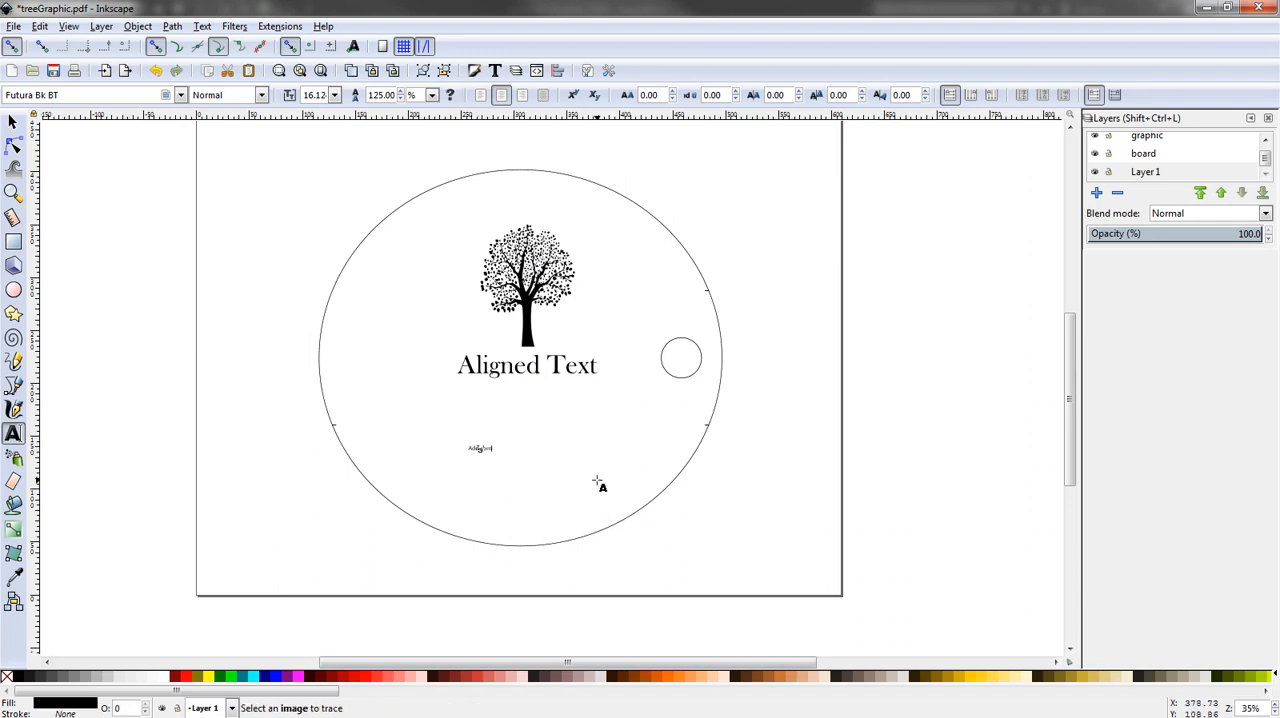
pyautogui.write('dd some text')
# - Select the "Add some more text" object and open the Text and Font dialog for it, moved clear of the drawing and widened
pyautogui.click(14, 122)
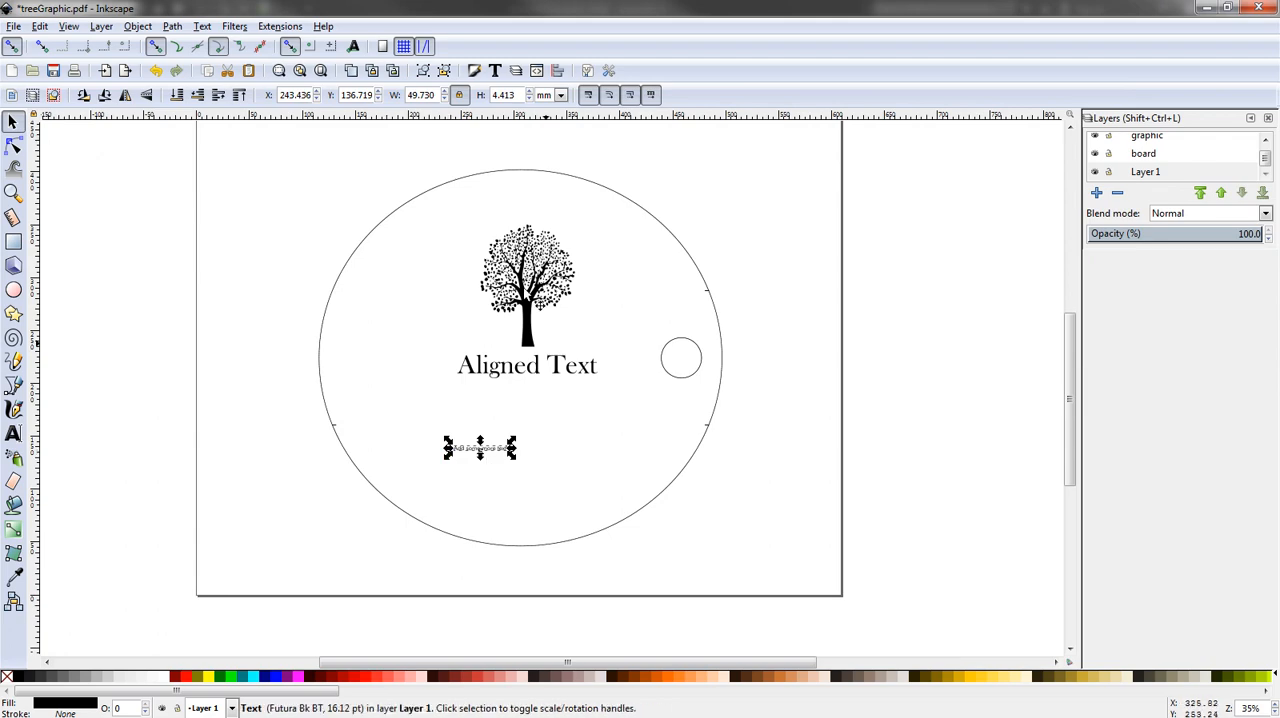
pyautogui.click(495, 71)
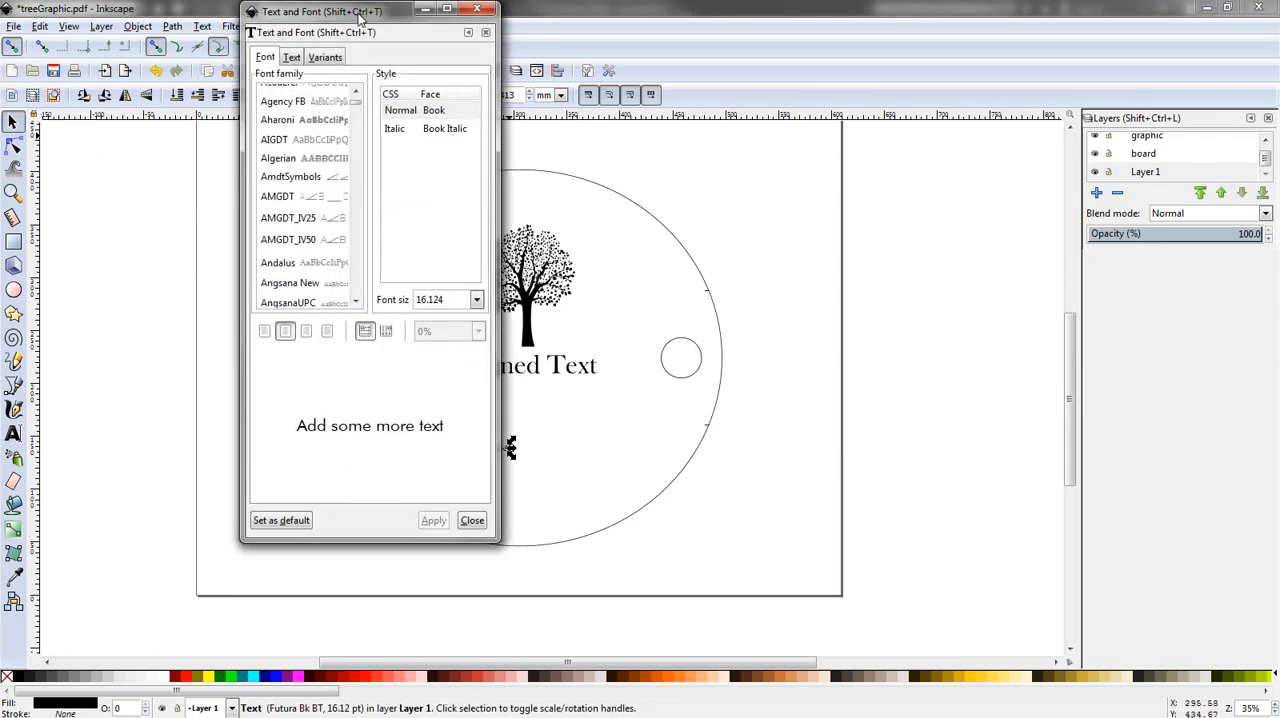
pyautogui.moveTo(360, 15); pyautogui.dragTo(1018, 77)
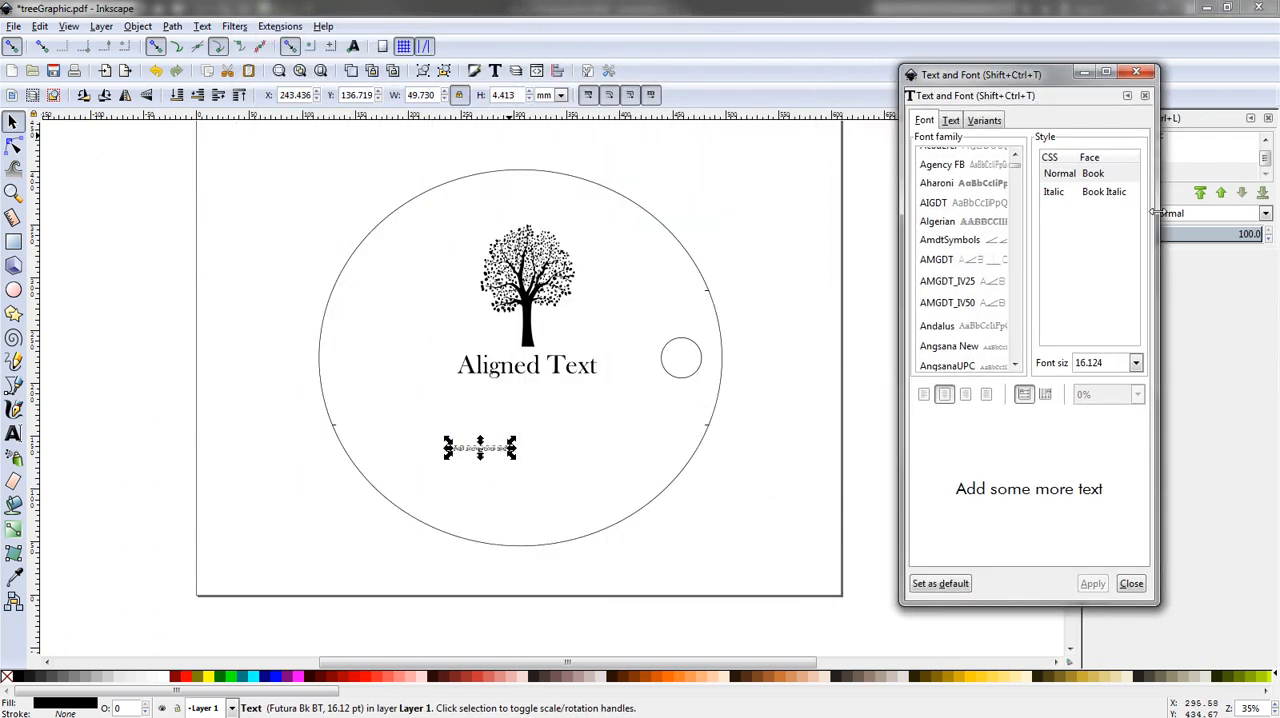
pyautogui.moveTo(1158, 213); pyautogui.dragTo(1260, 214)
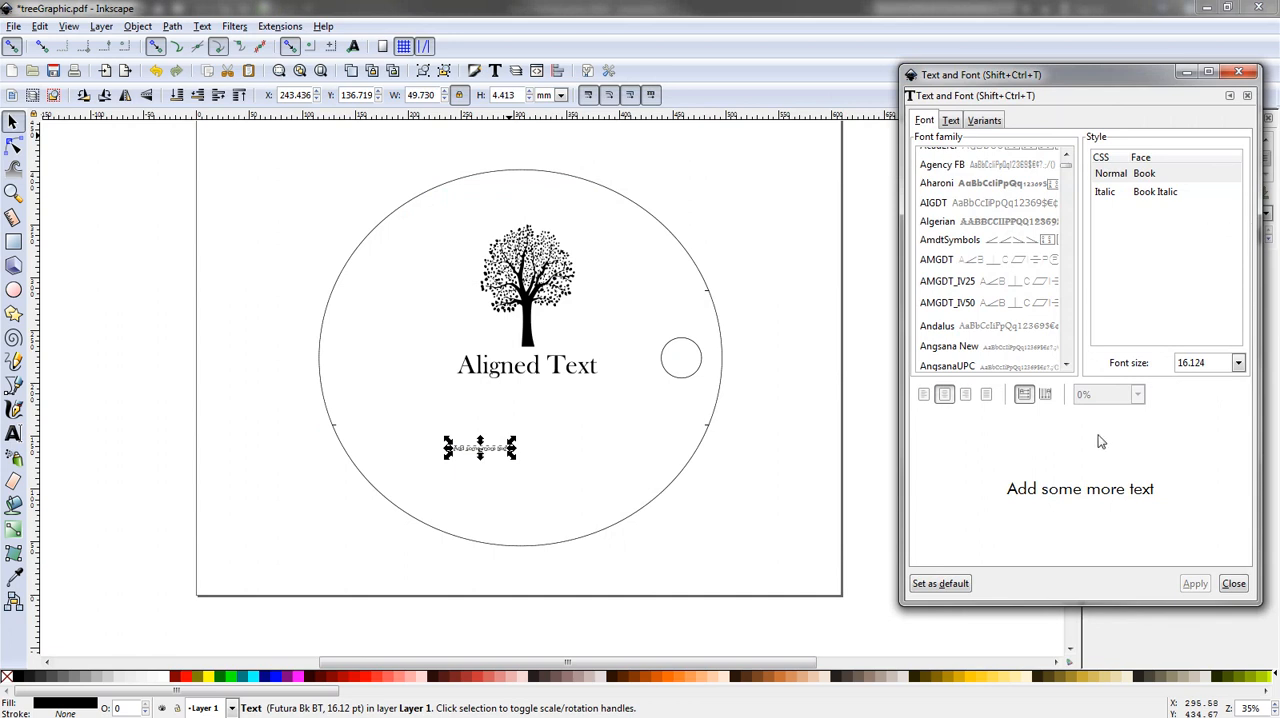
pyautogui.click(955, 122)
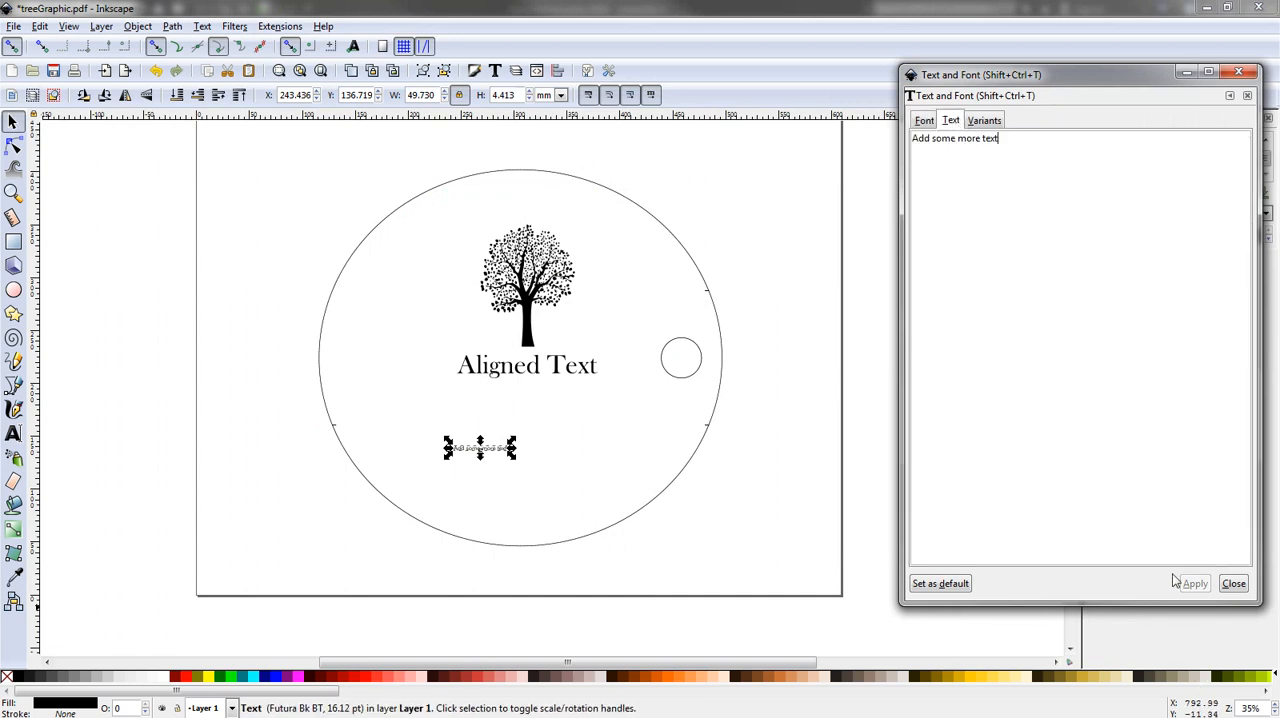
pyautogui.click(925, 122)
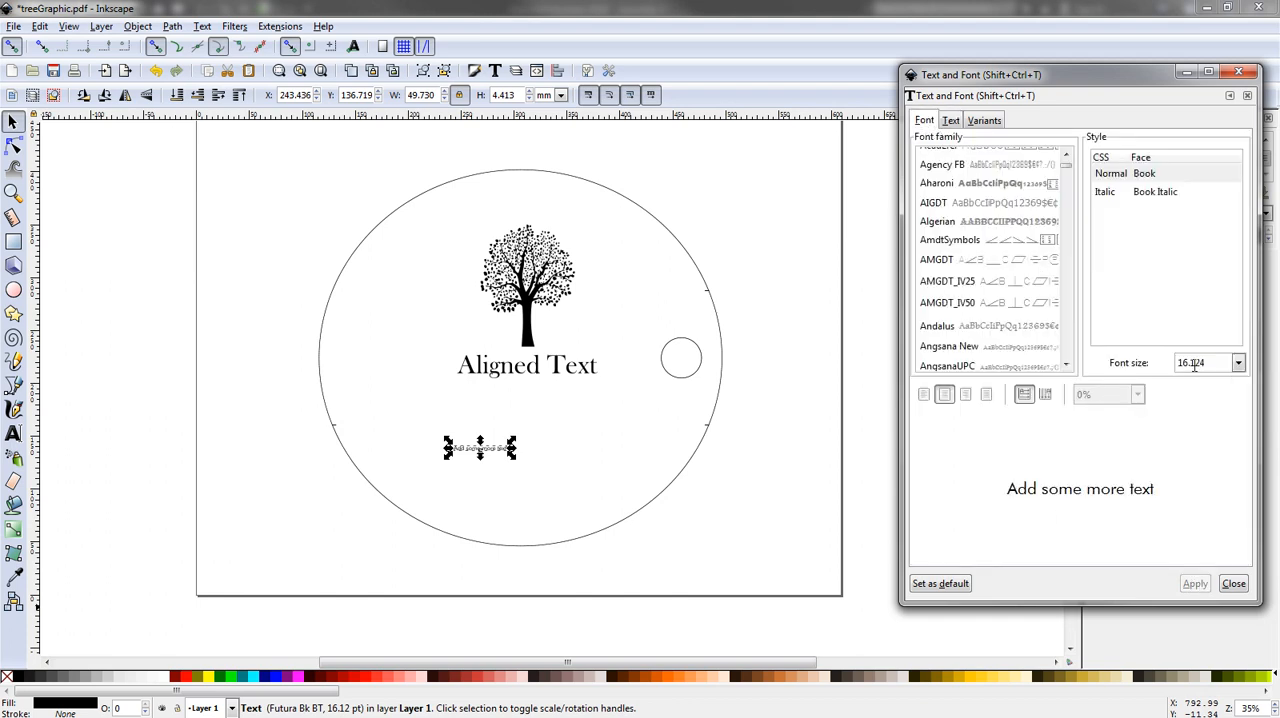
# - Try to set the font size of "Add some more text" to 56
pyautogui.click(1239, 367)
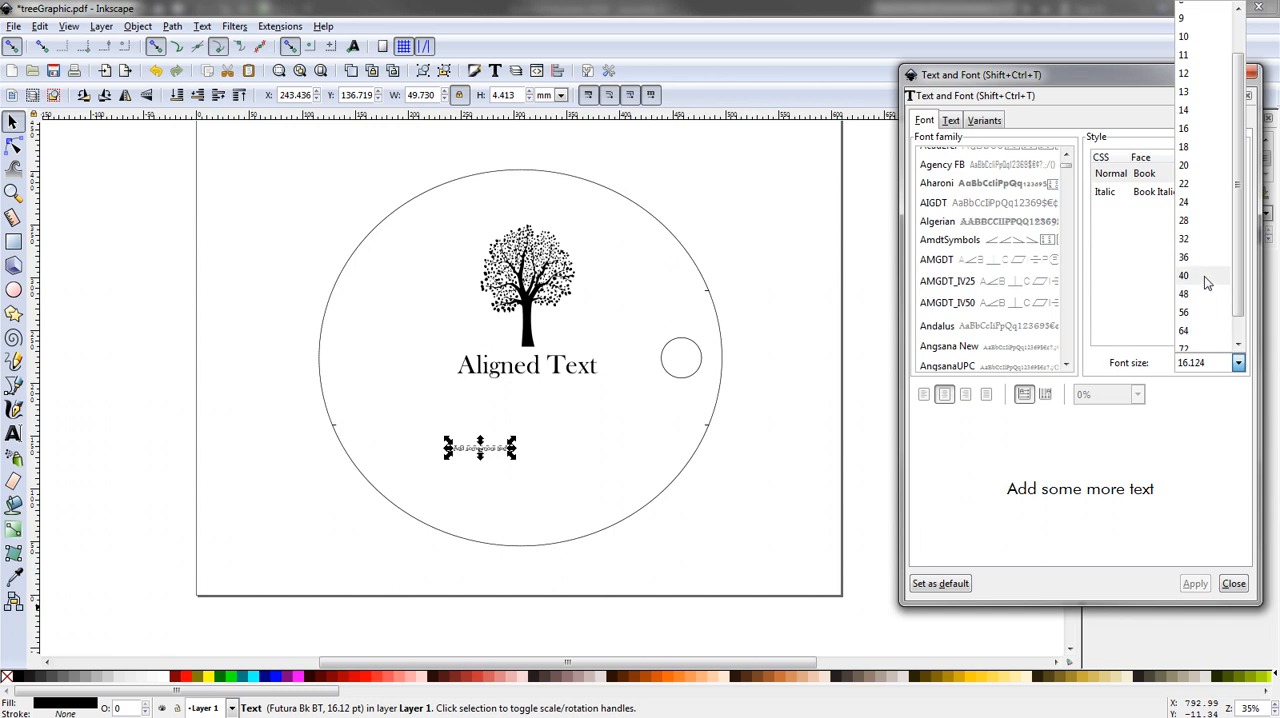
pyautogui.click(1204, 313)
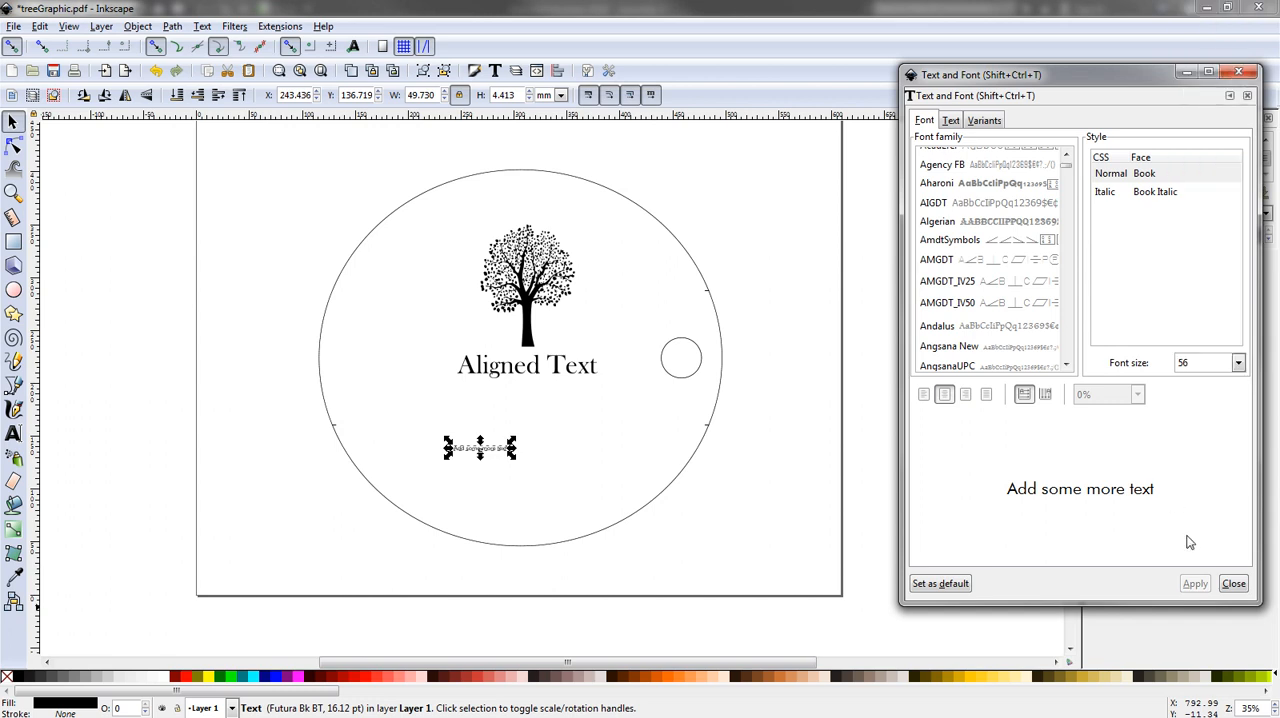
pyautogui.click(485, 451)
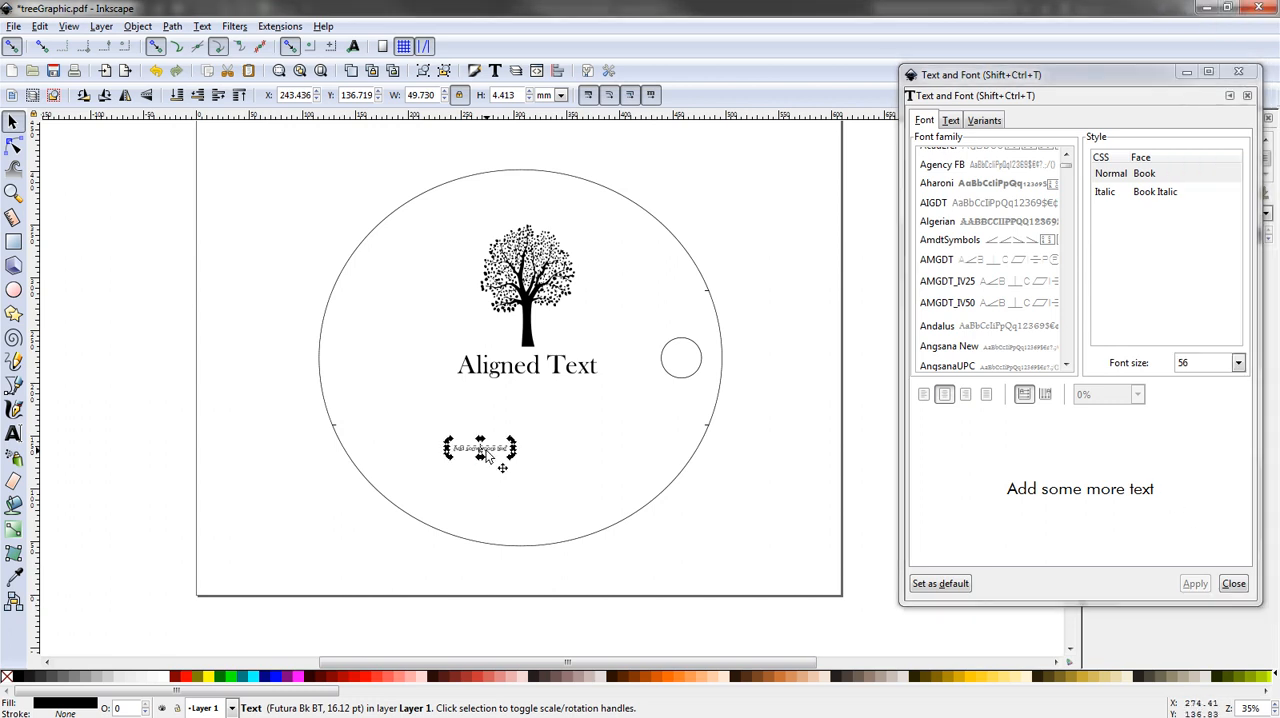
pyautogui.click(487, 451)
pyautogui.click(490, 452)
pyautogui.press('t')
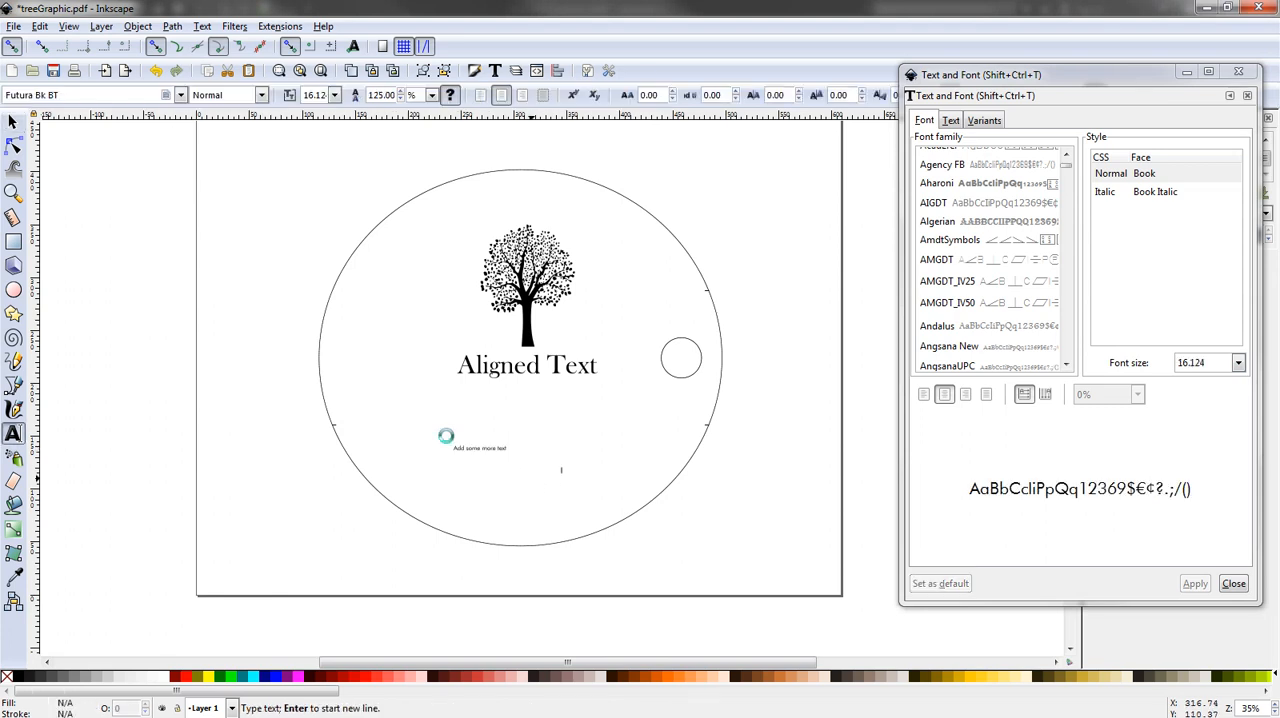
# - Reselect "Add some more text" and try to set its font size to 64
pyautogui.click(10, 121)
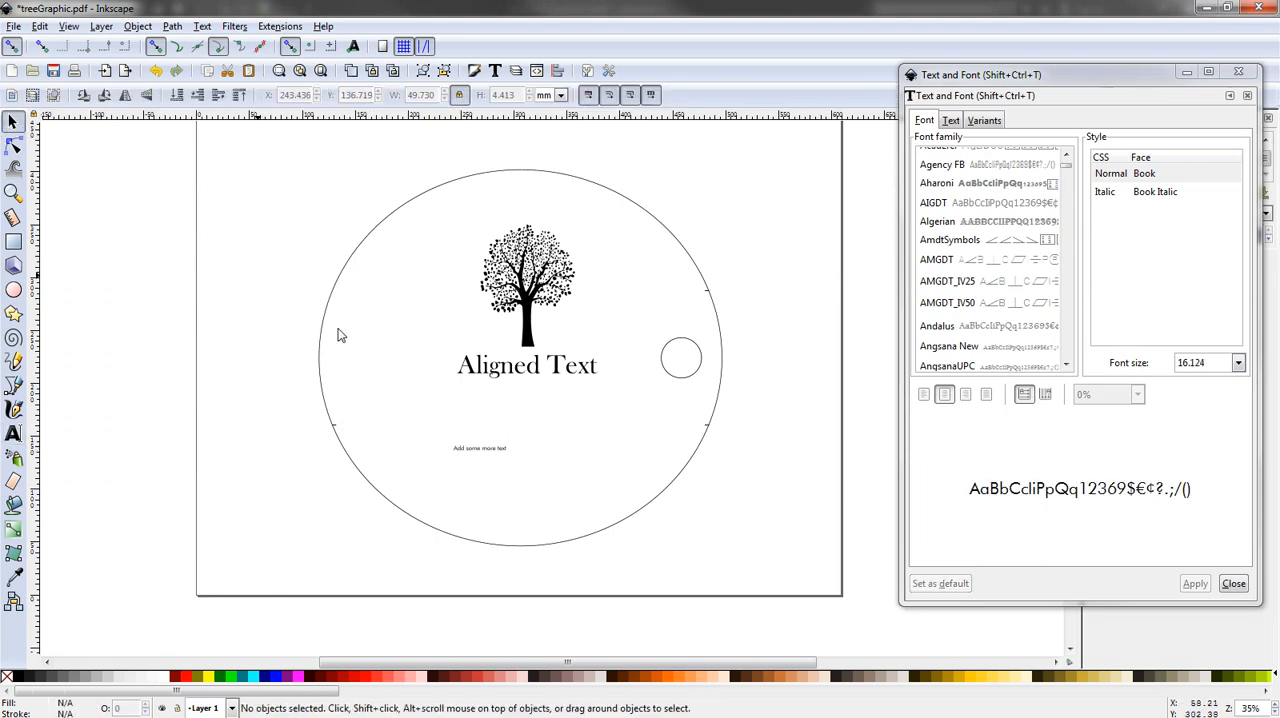
pyautogui.click(474, 451)
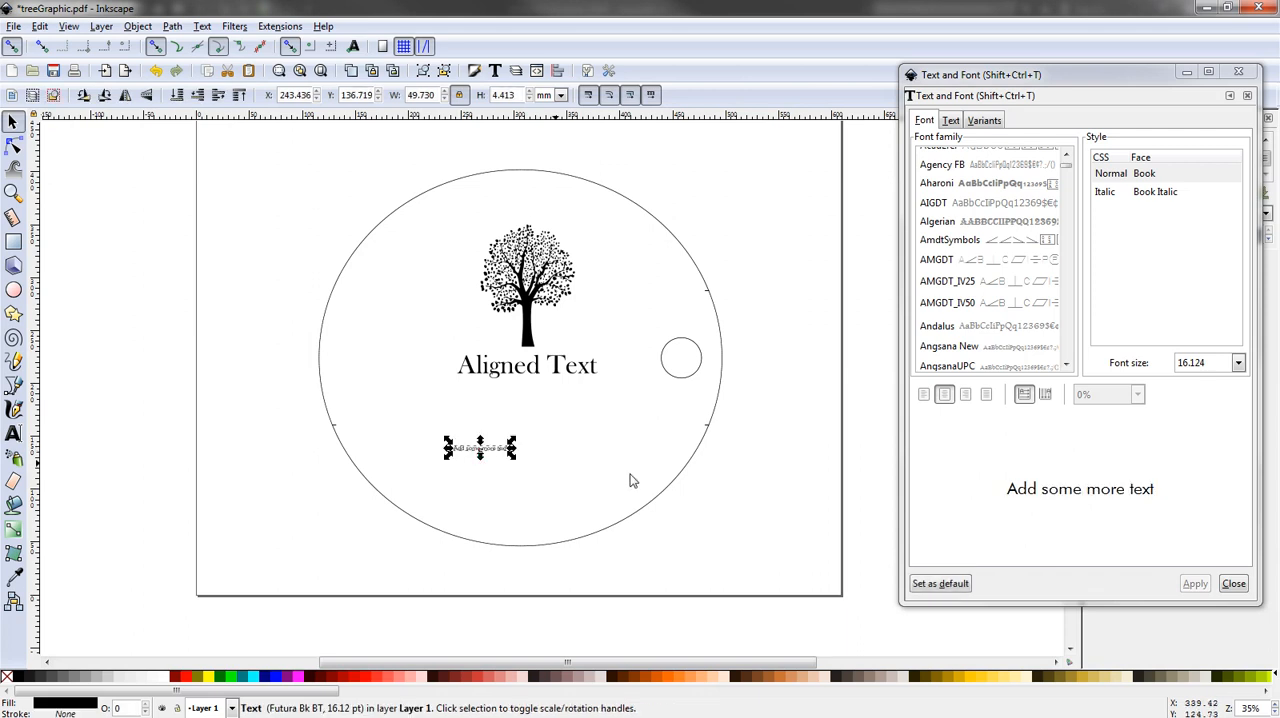
pyautogui.click(1238, 366)
pyautogui.click(1224, 338)
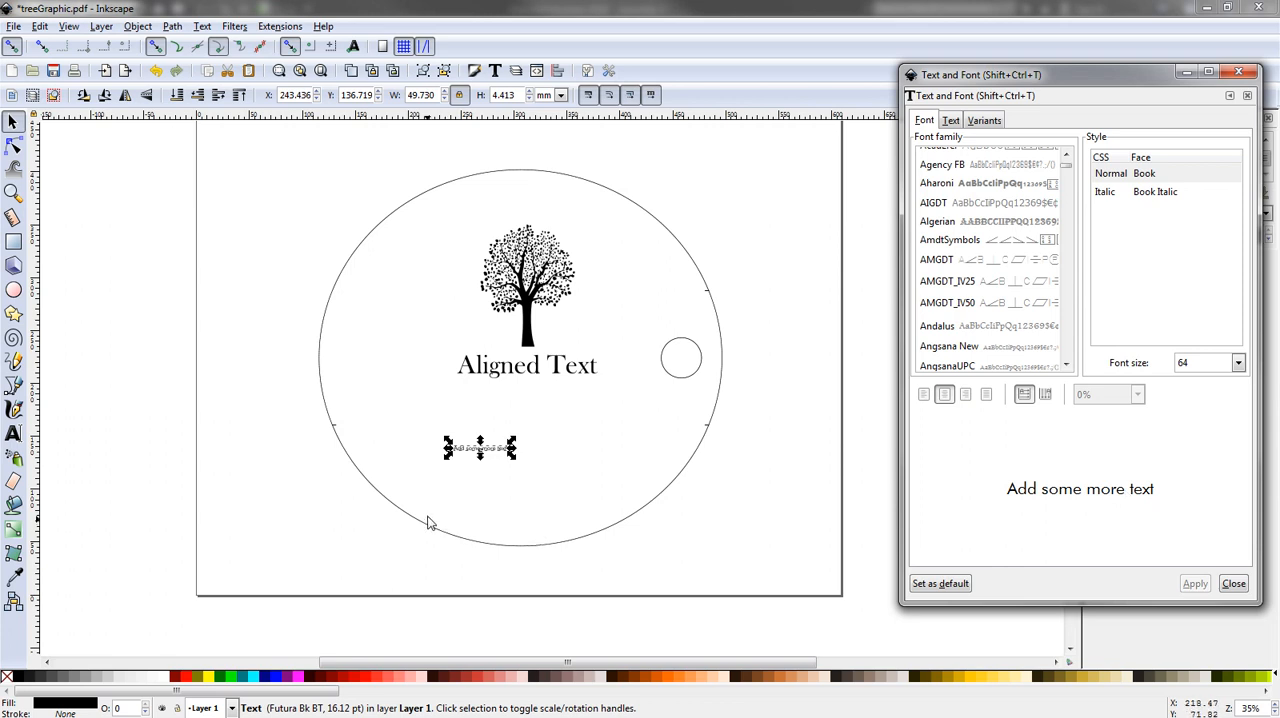
pyautogui.click(481, 446)
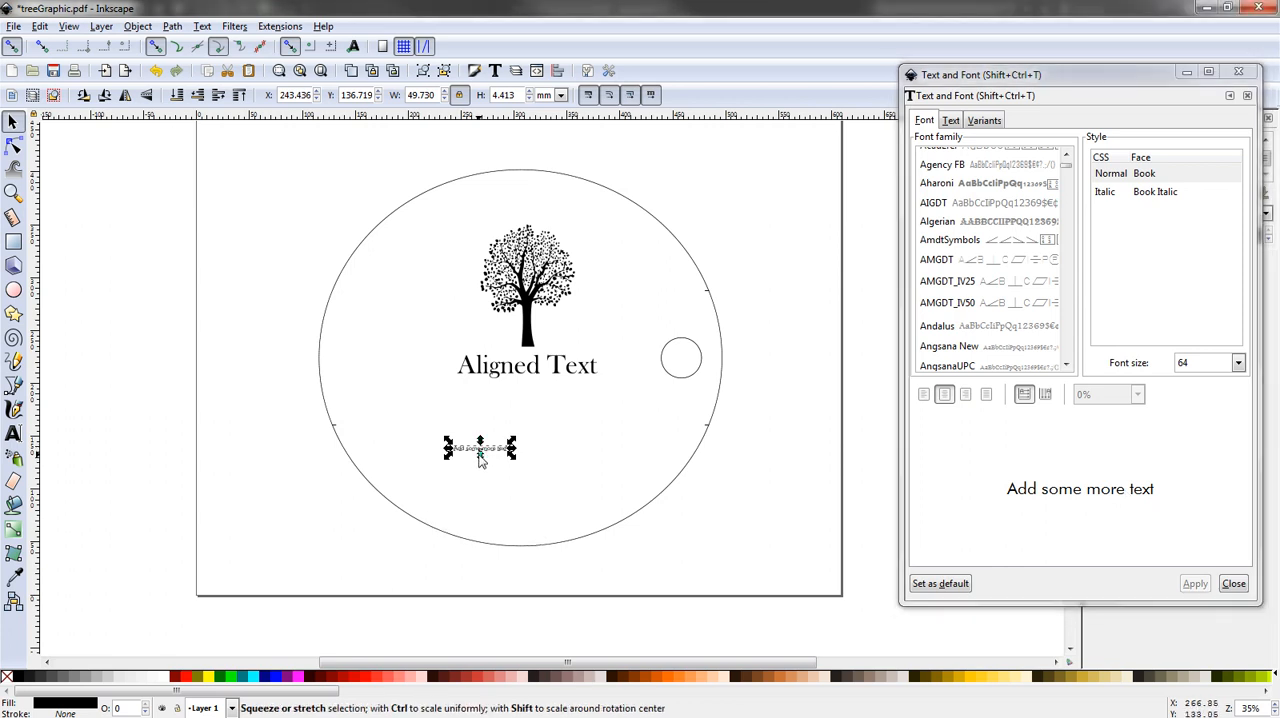
pyautogui.click(543, 508)
pyautogui.click(482, 451)
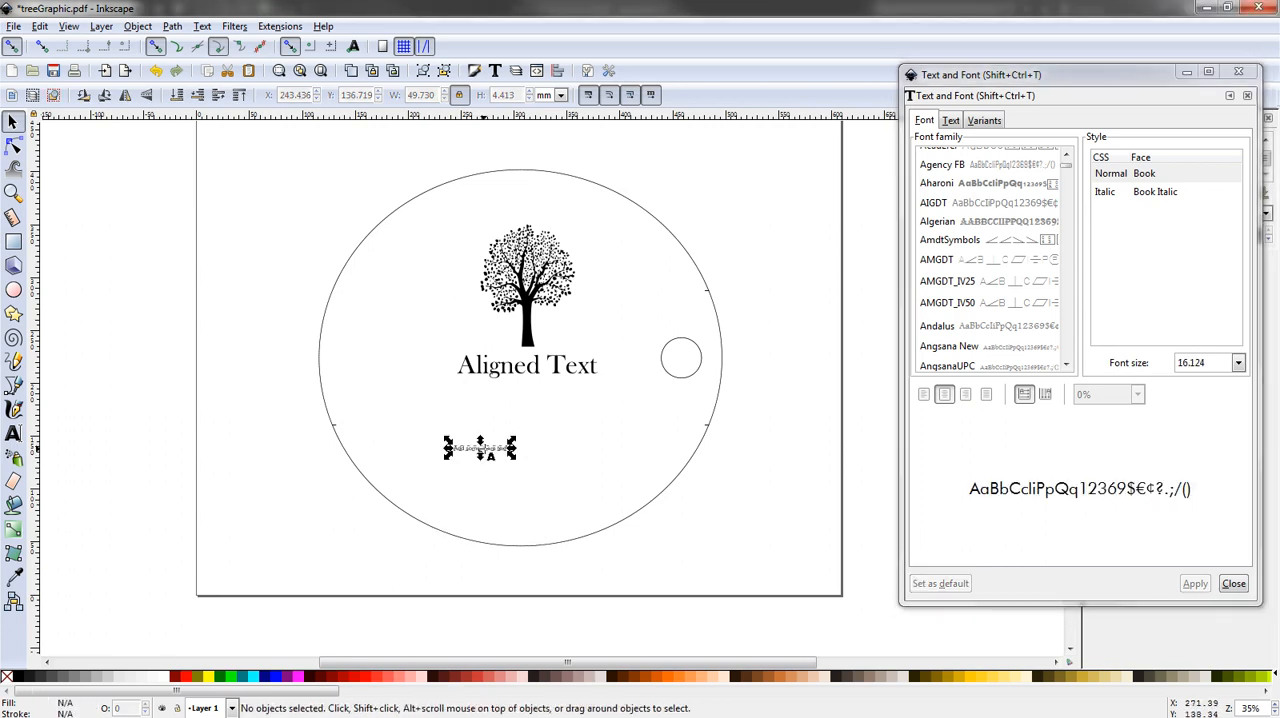
# - Open "Add some more text" for editing on the canvas and apply a font size of 64 to it
pyautogui.doubleClick(482, 449)
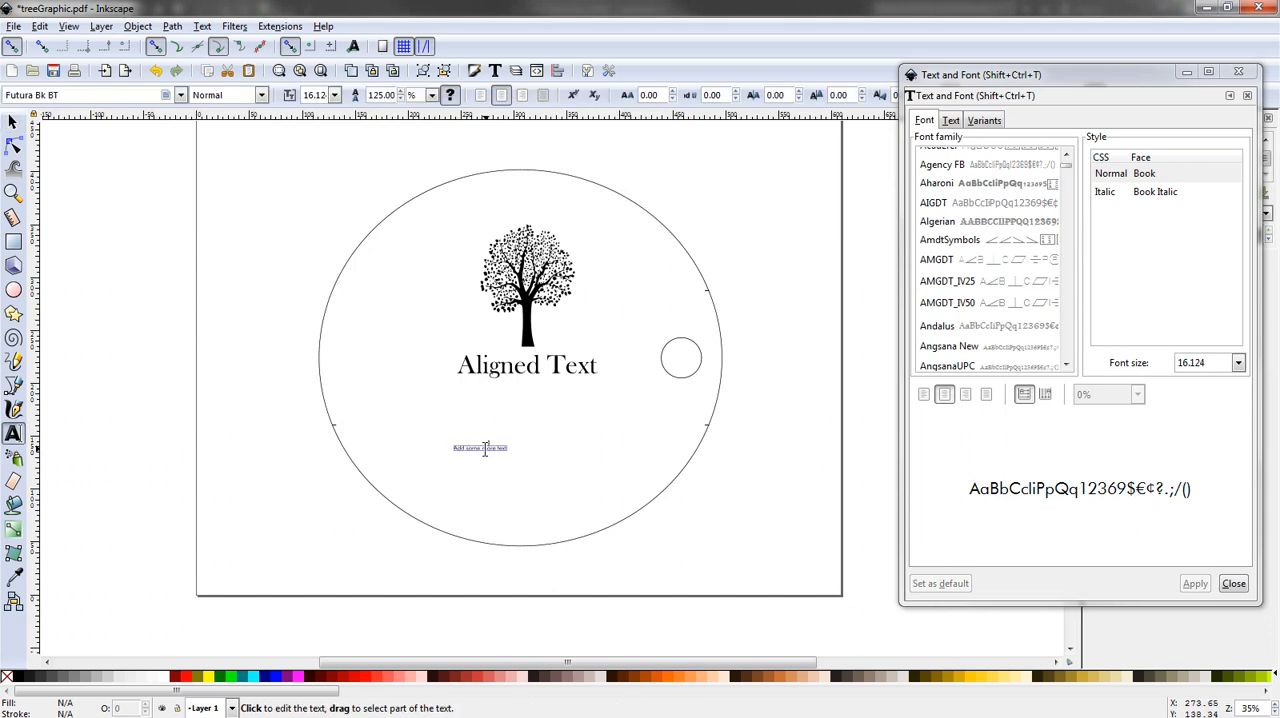
pyautogui.scroll(6, 488, 449)
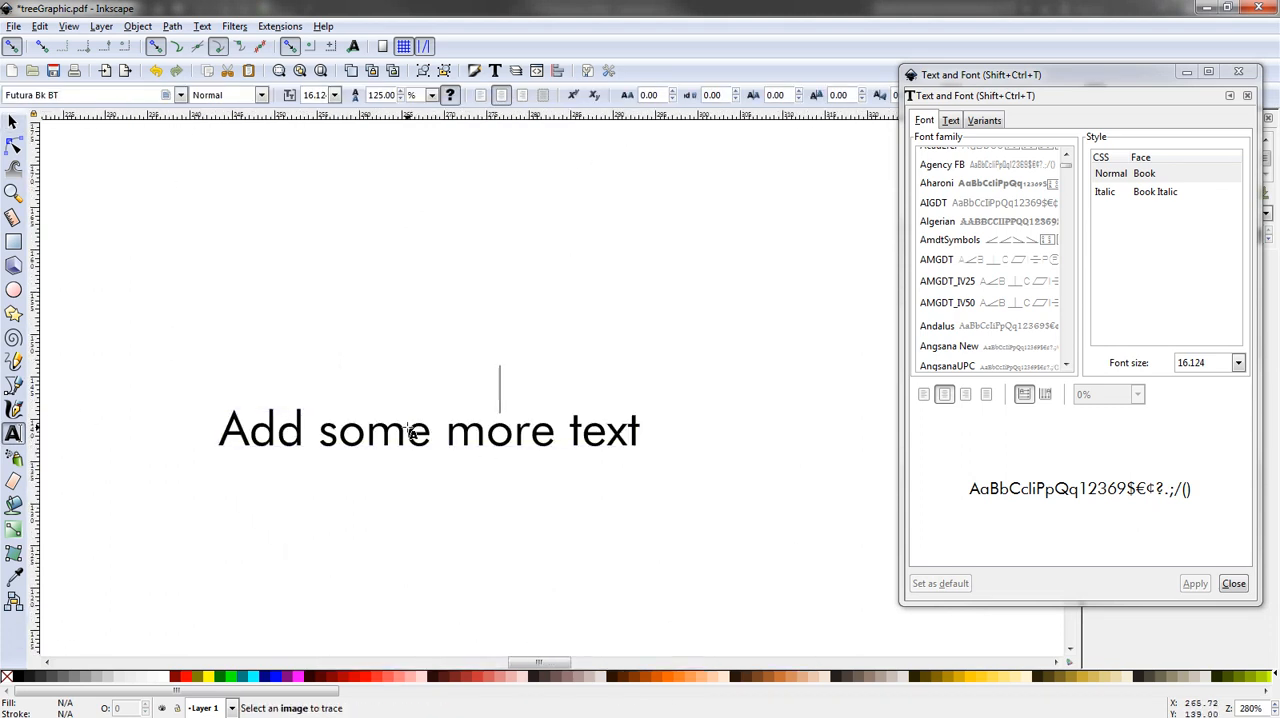
pyautogui.click(409, 431)
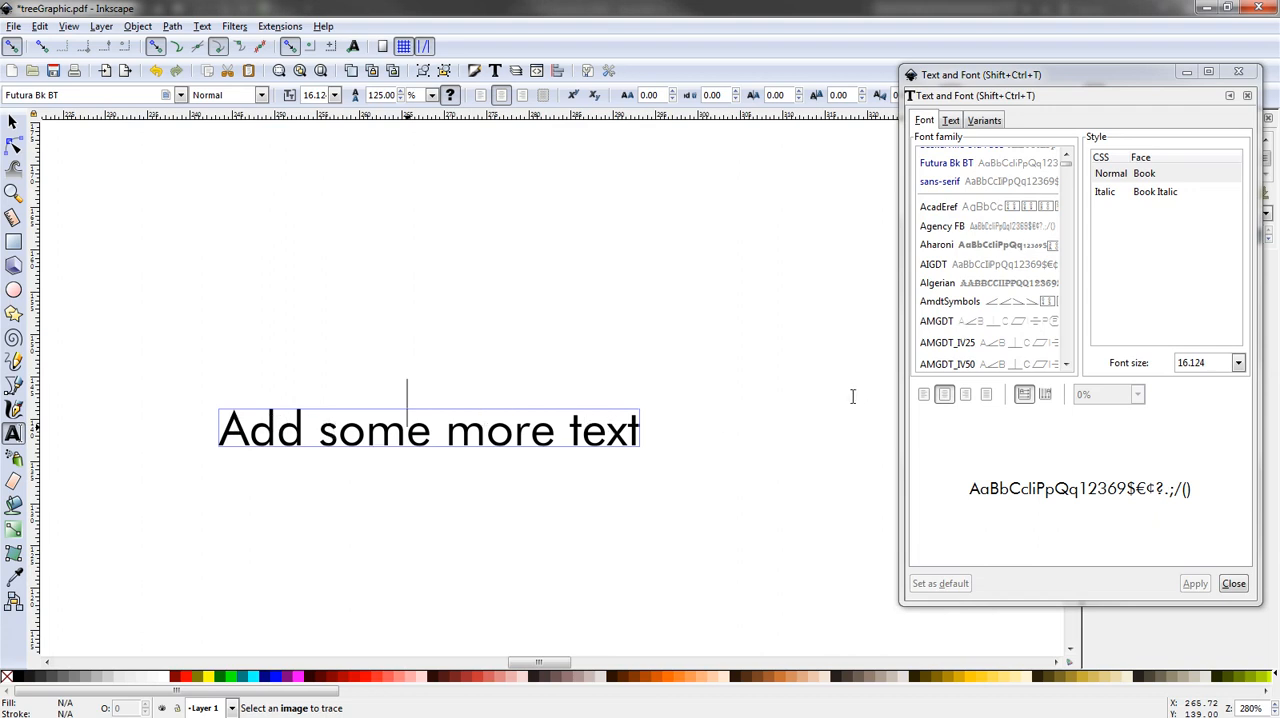
pyautogui.click(1239, 364)
pyautogui.click(1208, 331)
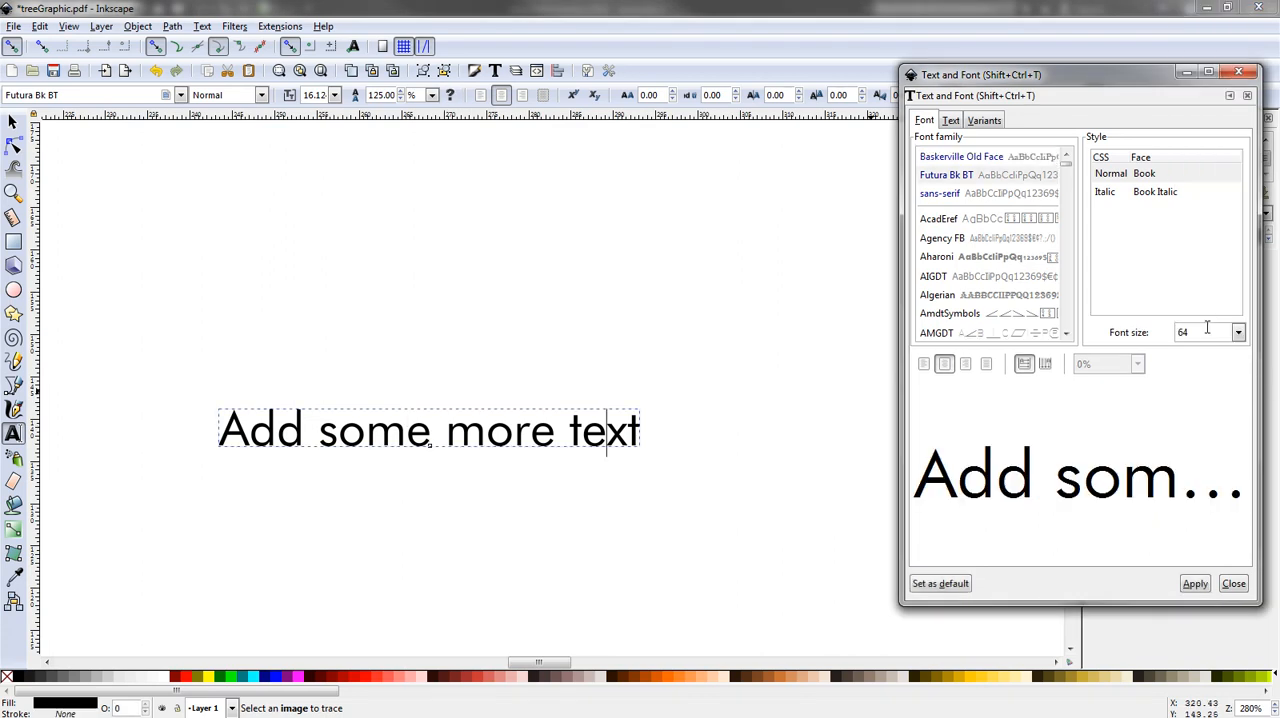
pyautogui.click(1195, 583)
pyautogui.scroll(-3, 677, 507)
pyautogui.scroll(-2, 677, 507)
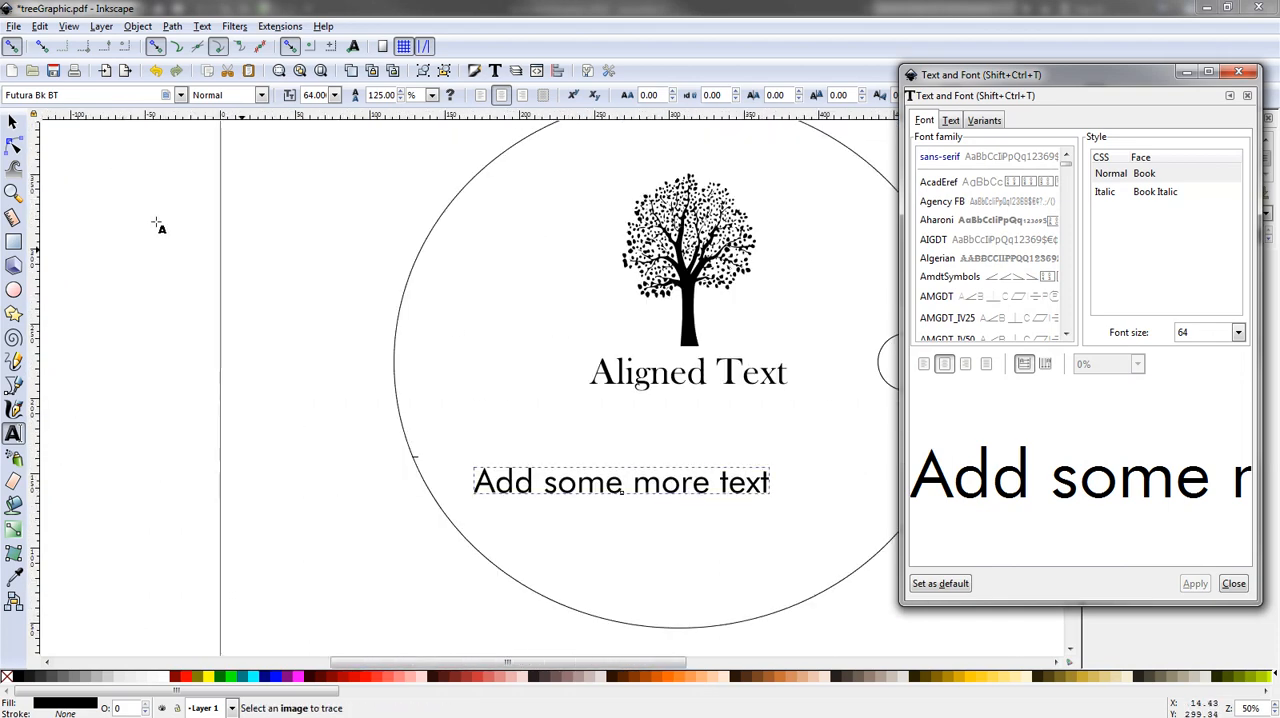
# - Select "Add some more text" as an object, flip it vertically and back, and flip it horizontally and back
pyautogui.click(13, 121)
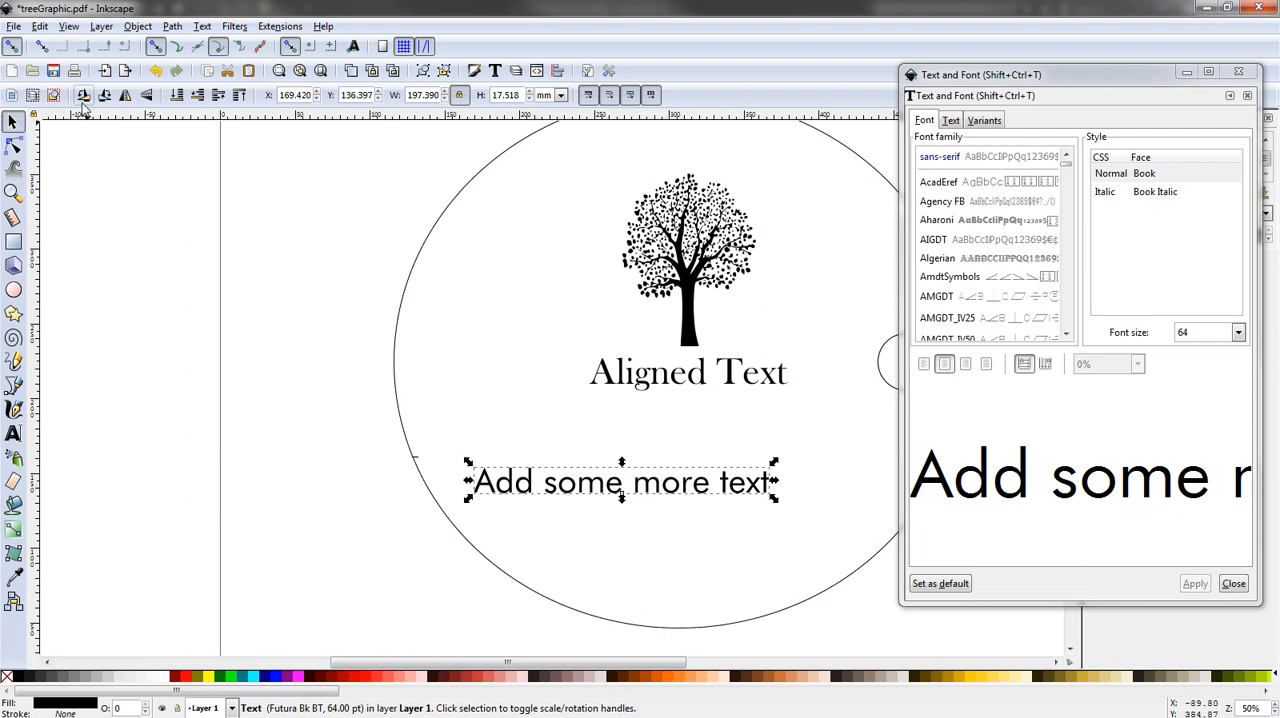
pyautogui.click(146, 97)
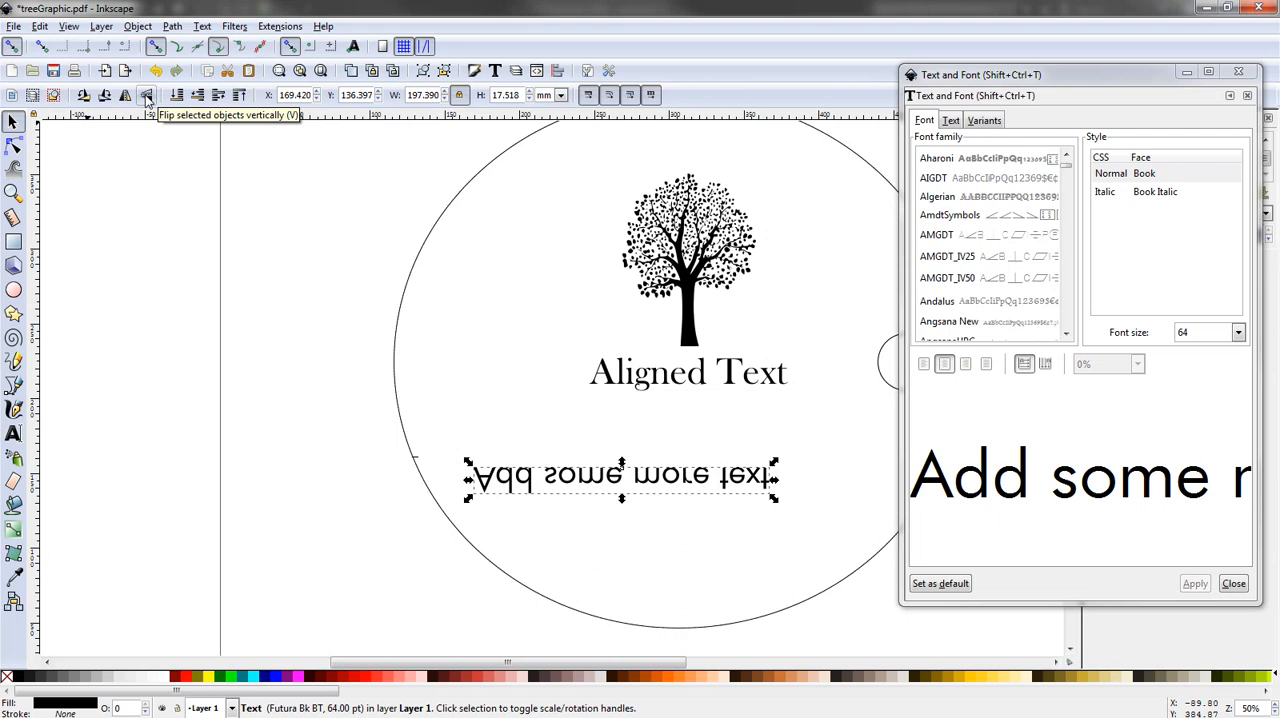
pyautogui.click(146, 97)
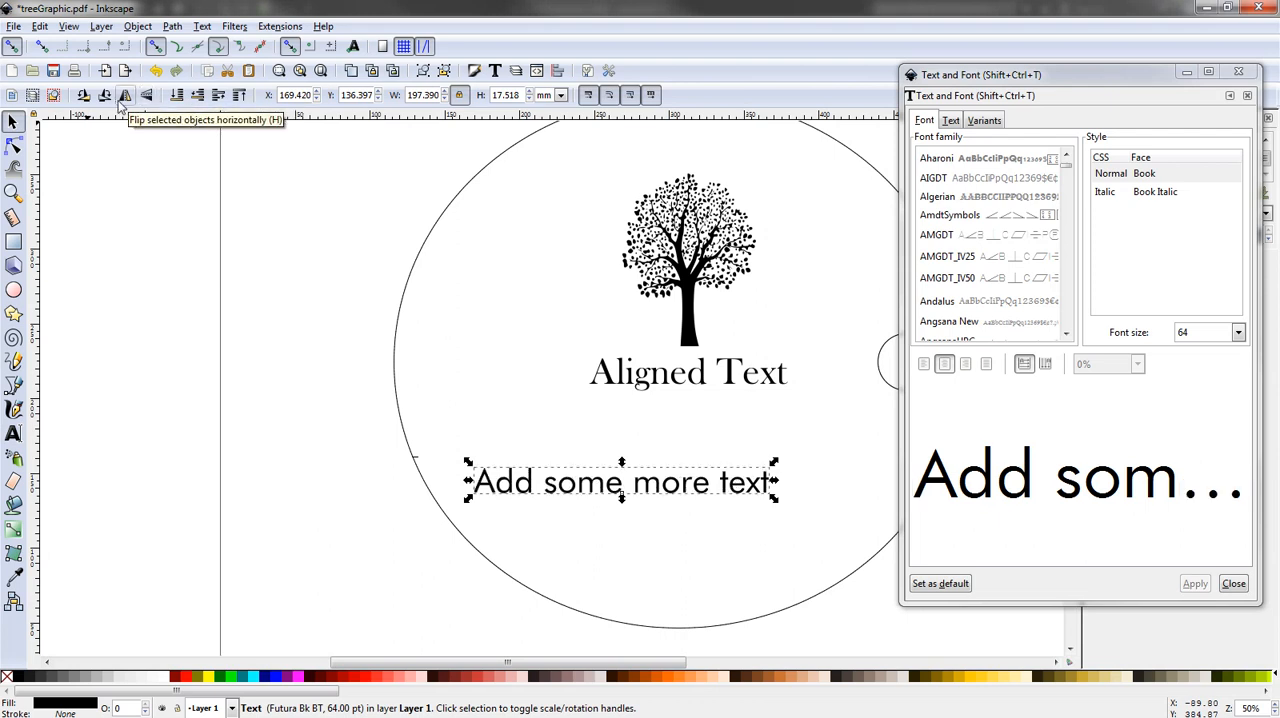
pyautogui.click(125, 95)
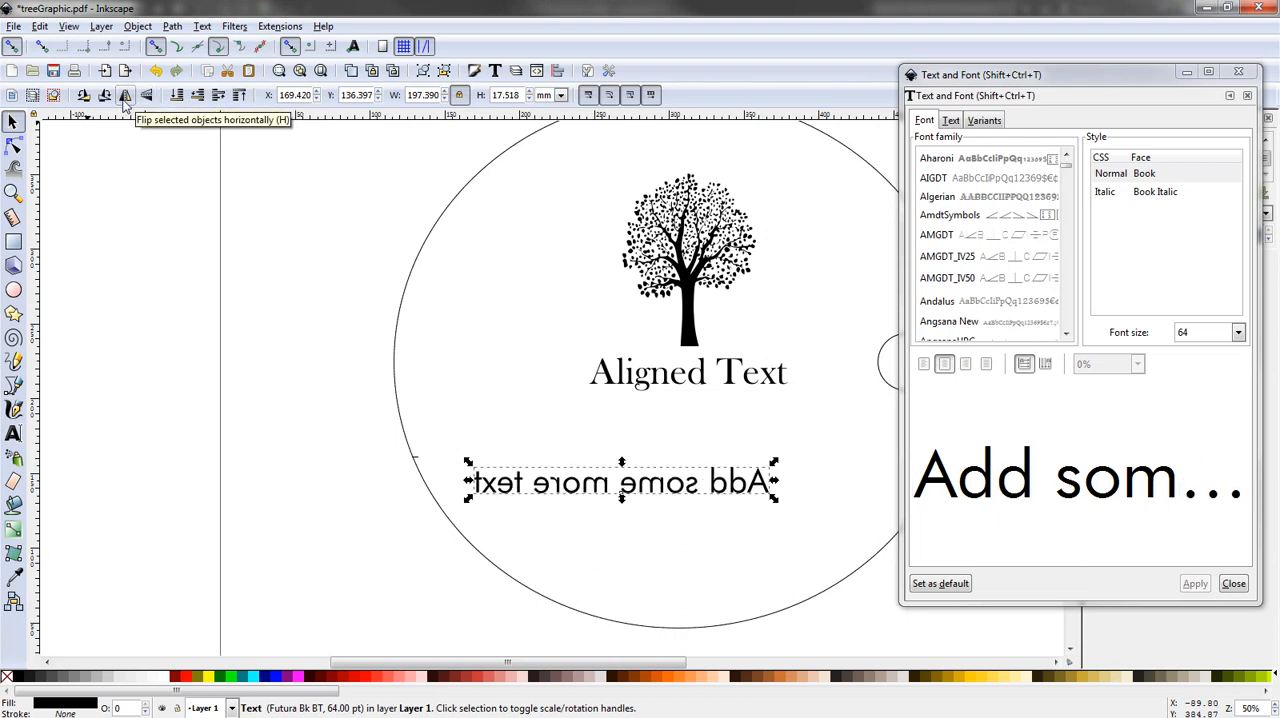
pyautogui.click(125, 95)
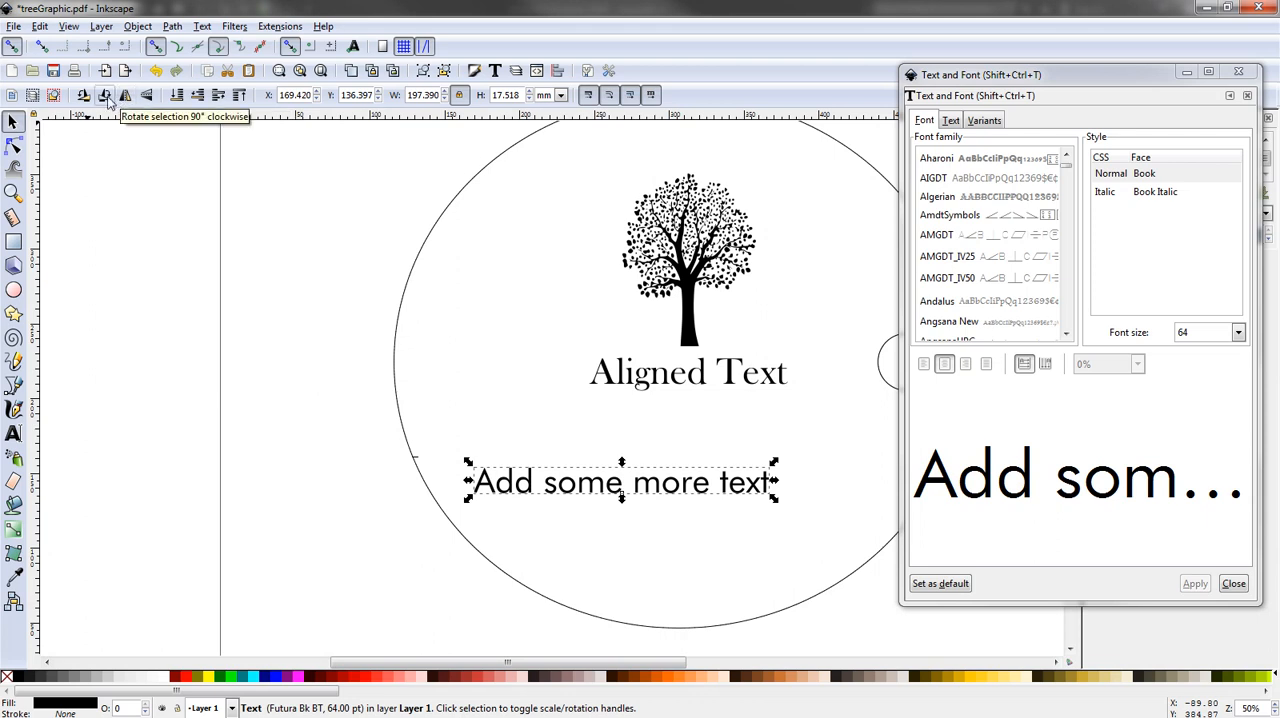
# - Rotate "Add some more text" three times by 90° clockwise and return it with three 90° counter-clockwise rotations
pyautogui.click(105, 95)
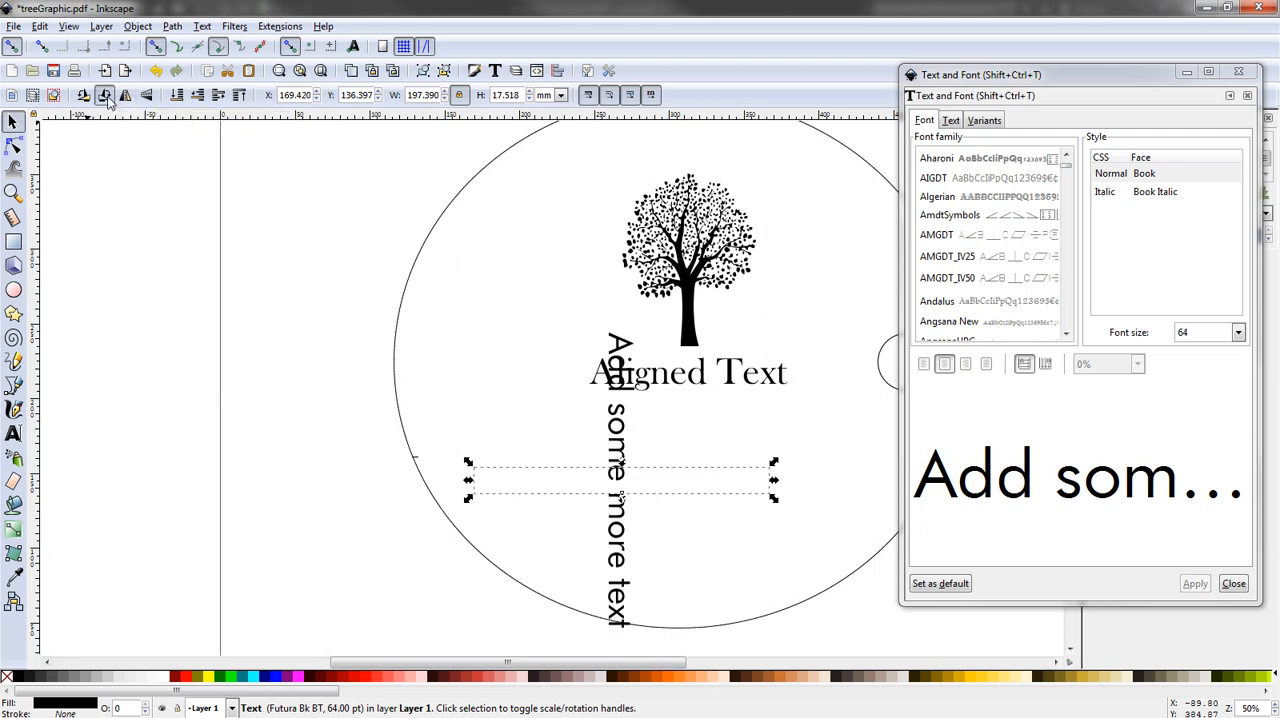
pyautogui.click(105, 95)
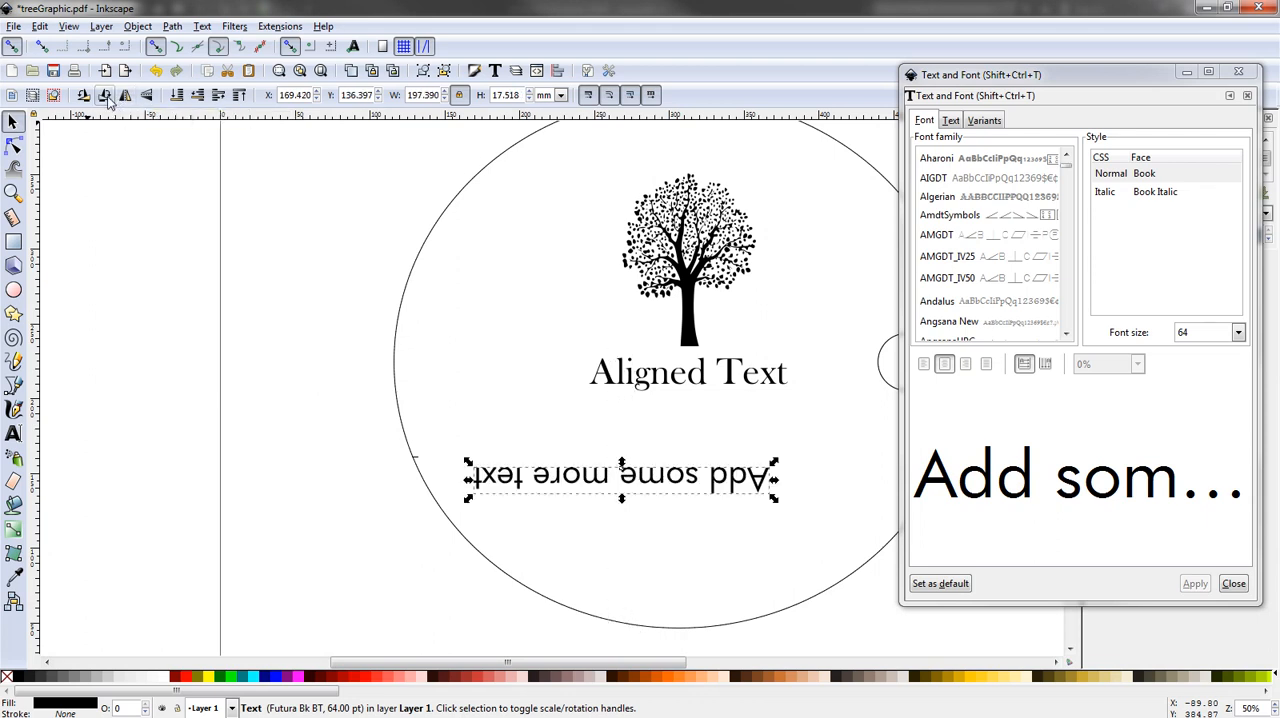
pyautogui.click(105, 95)
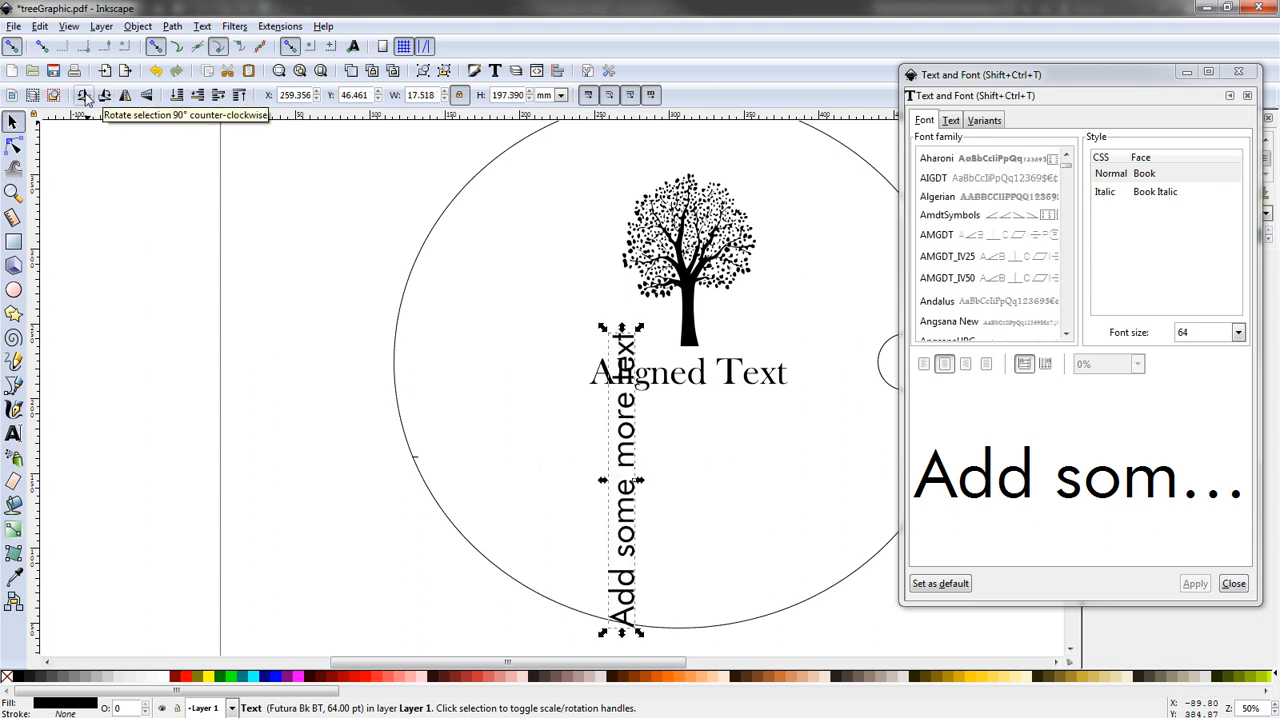
pyautogui.click(85, 97)
pyautogui.click(85, 97)
pyautogui.click(85, 97)
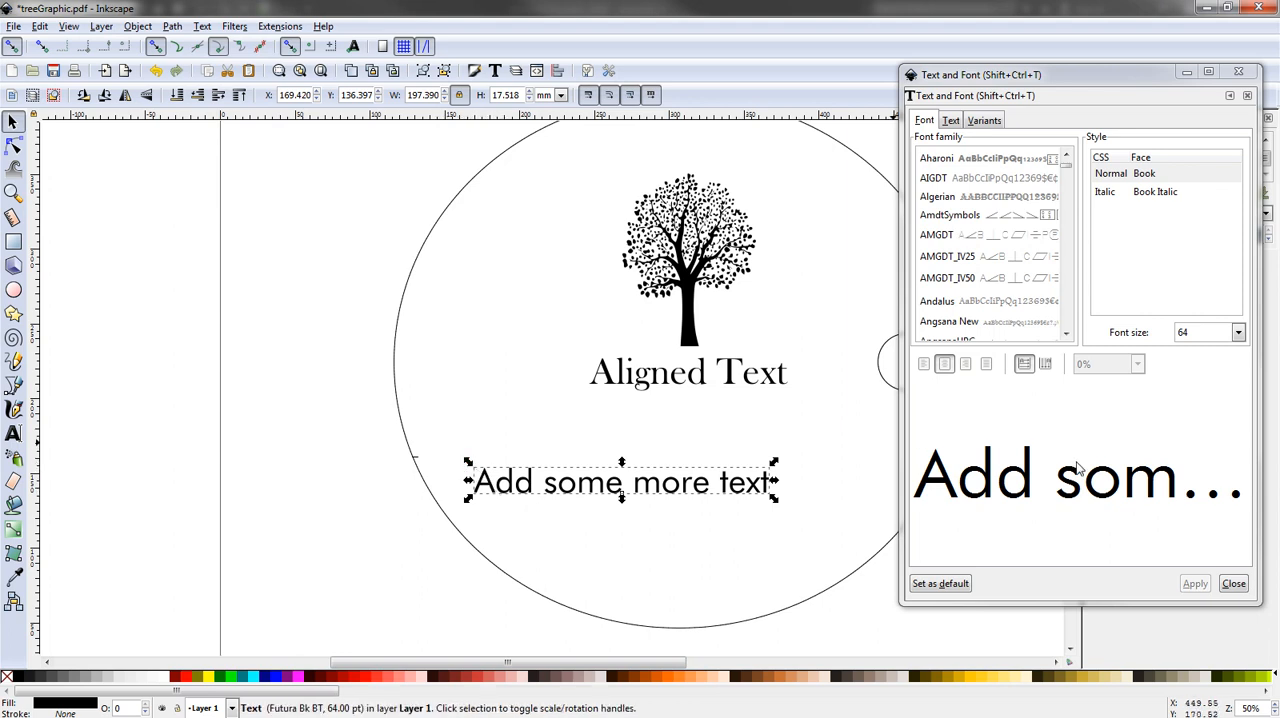
# - Close the Text and Font dialog
pyautogui.click(1233, 583)
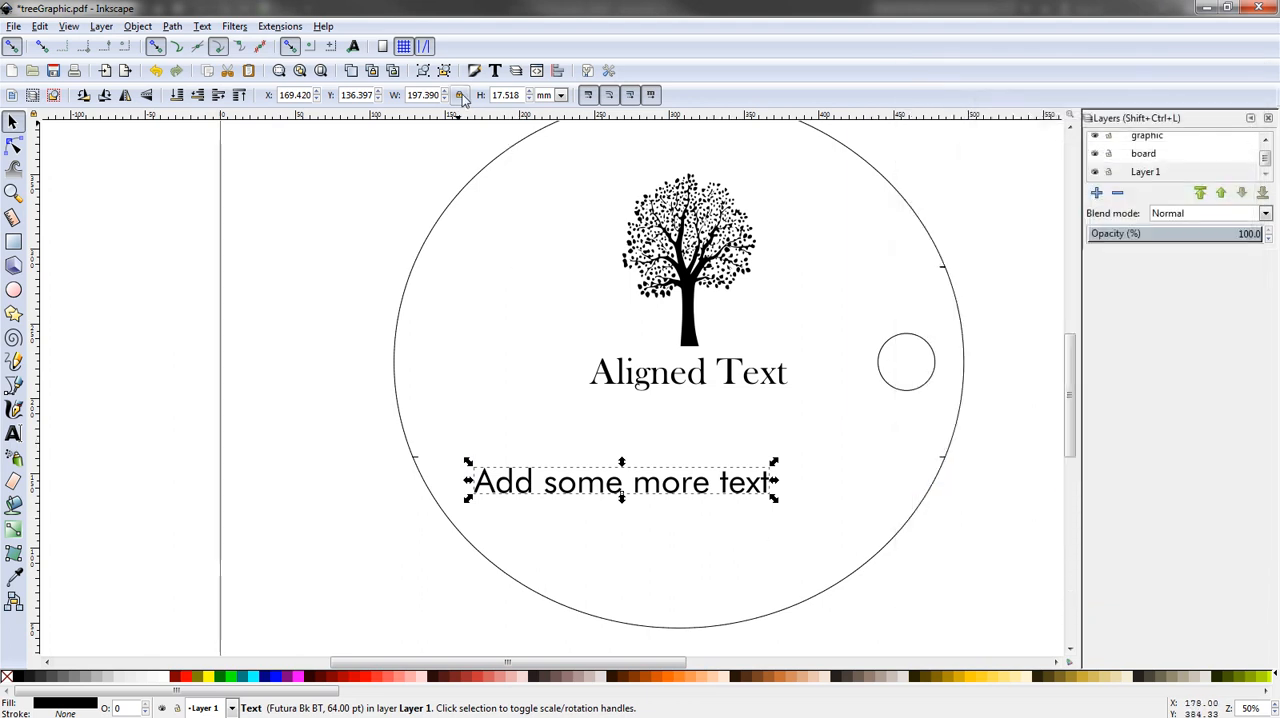
# - Enlarge "Add some more text" by its corners to about 381 mm wide and undo both resizings
pyautogui.moveTo(773, 503); pyautogui.dragTo(994, 623)
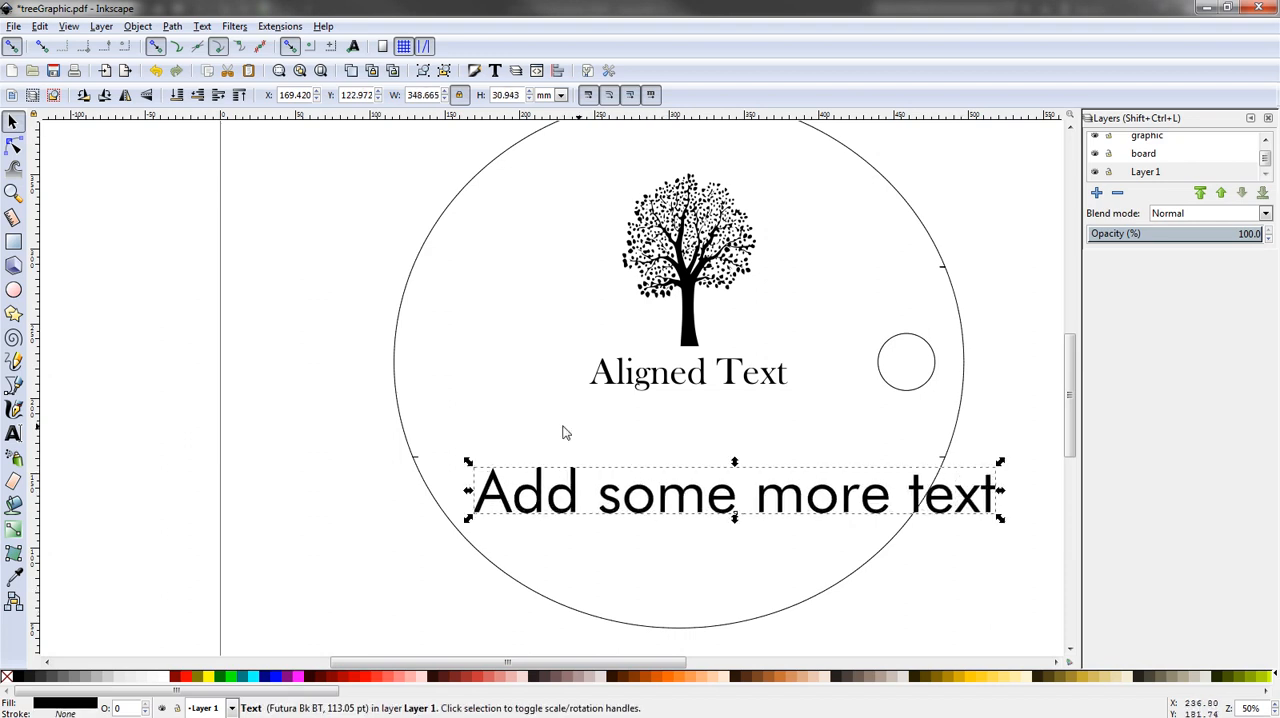
pyautogui.click(523, 431)
pyautogui.click(522, 507)
pyautogui.moveTo(469, 518); pyautogui.dragTo(424, 544)
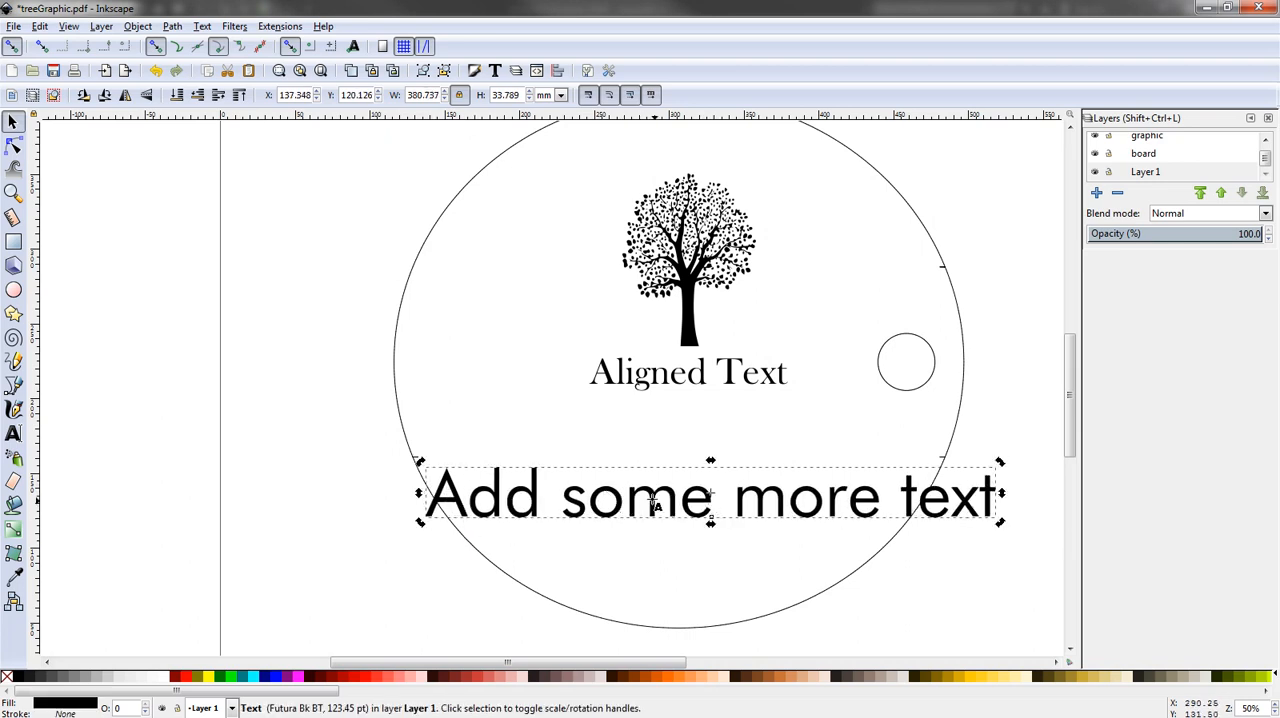
pyautogui.doubleClick(591, 497)
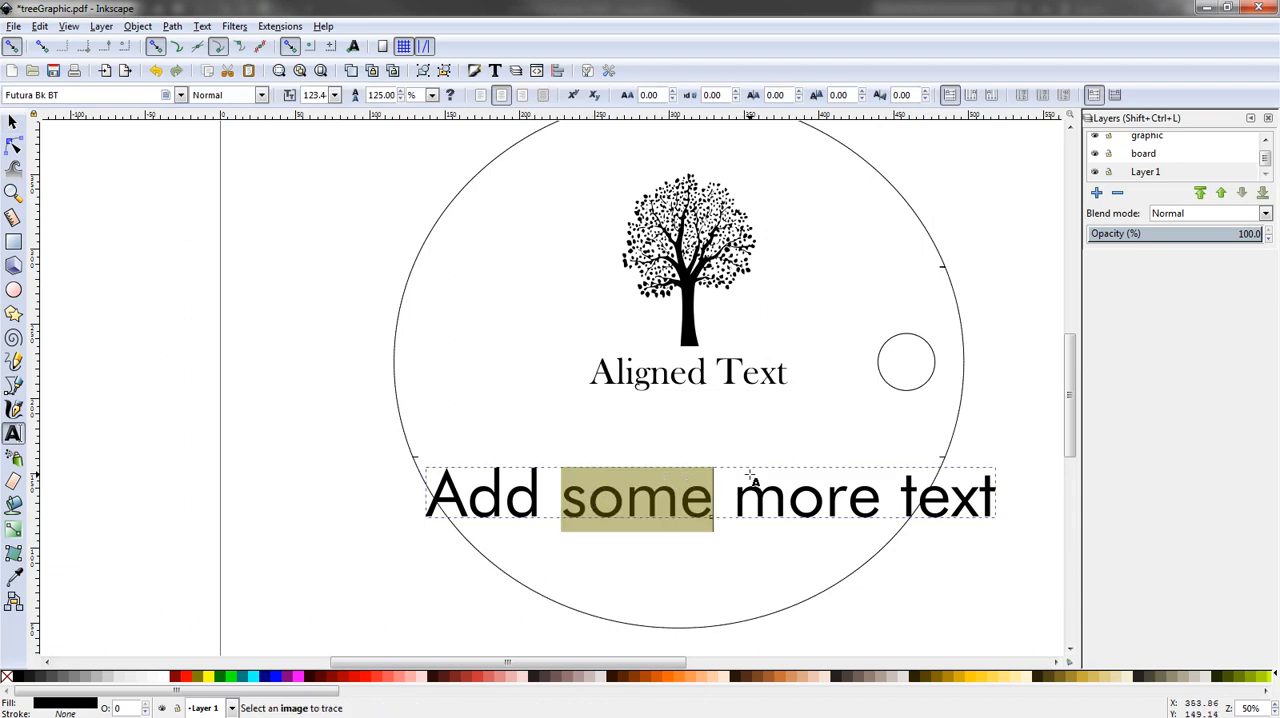
pyautogui.hotkey('ctrl', 'z')
pyautogui.hotkey('ctrl', 'z')
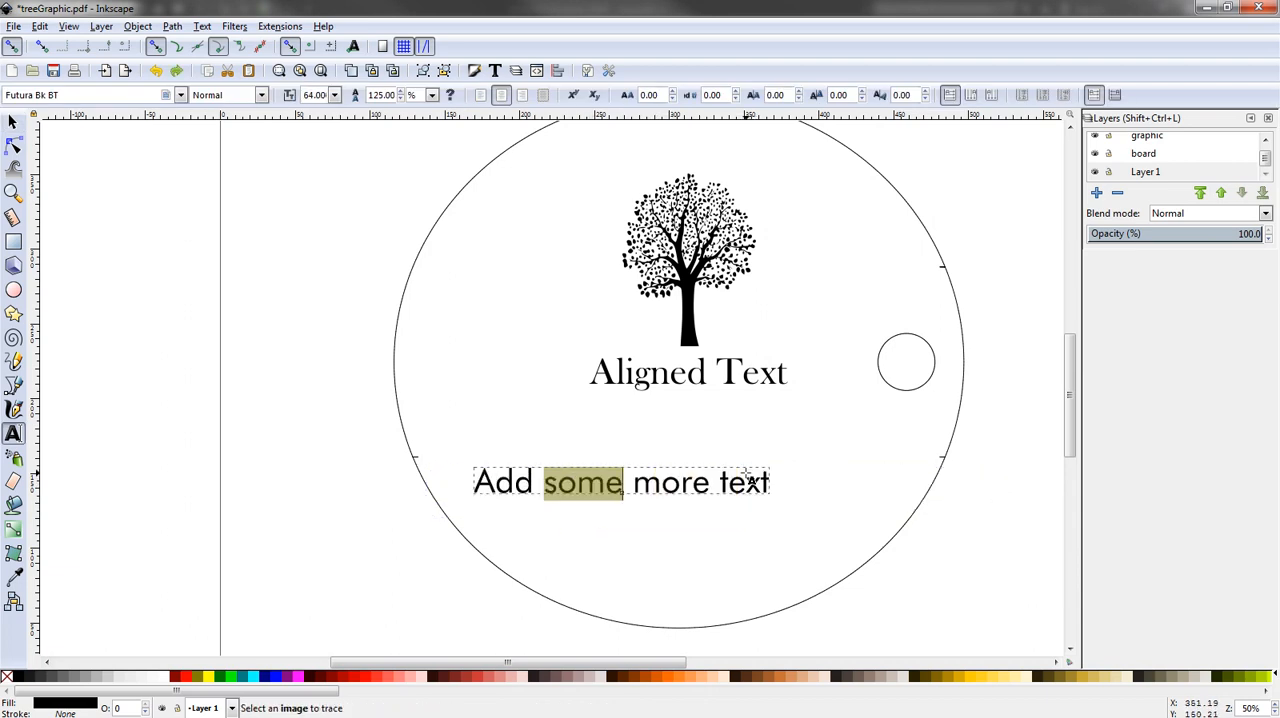
# - Leave text editing and select "Add some more text" as a whole object
pyautogui.click(818, 461)
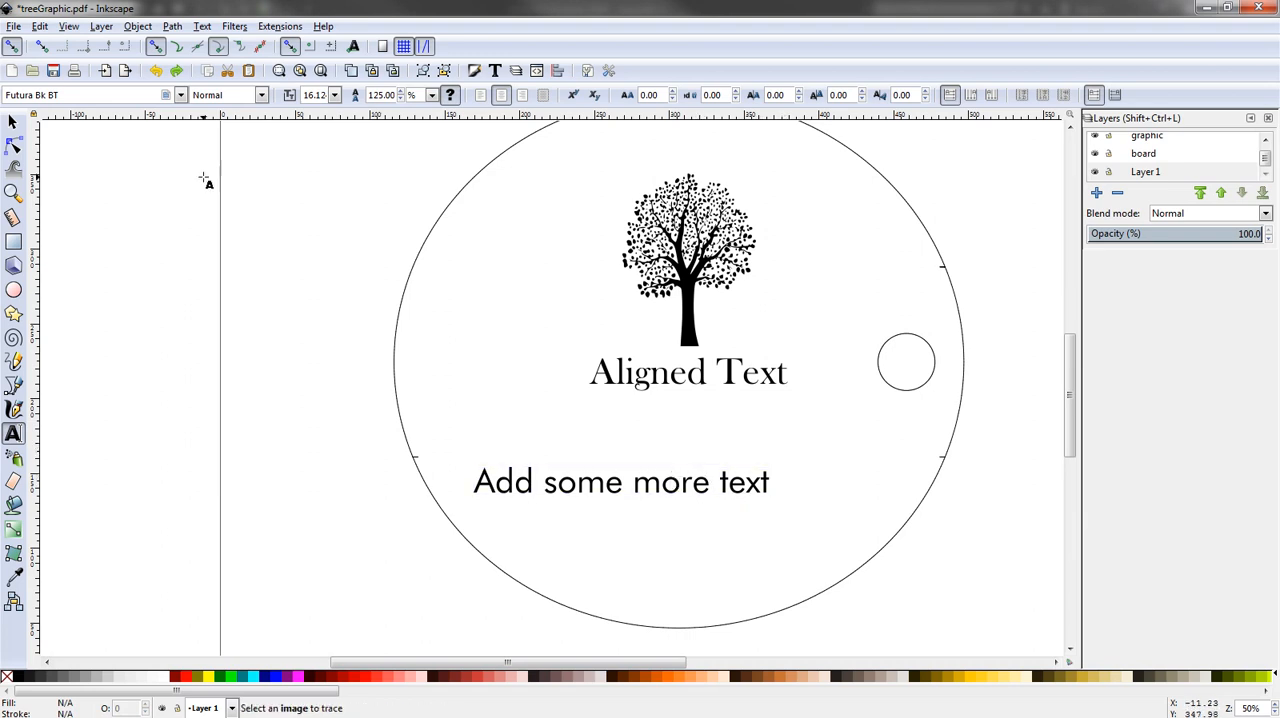
pyautogui.click(14, 122)
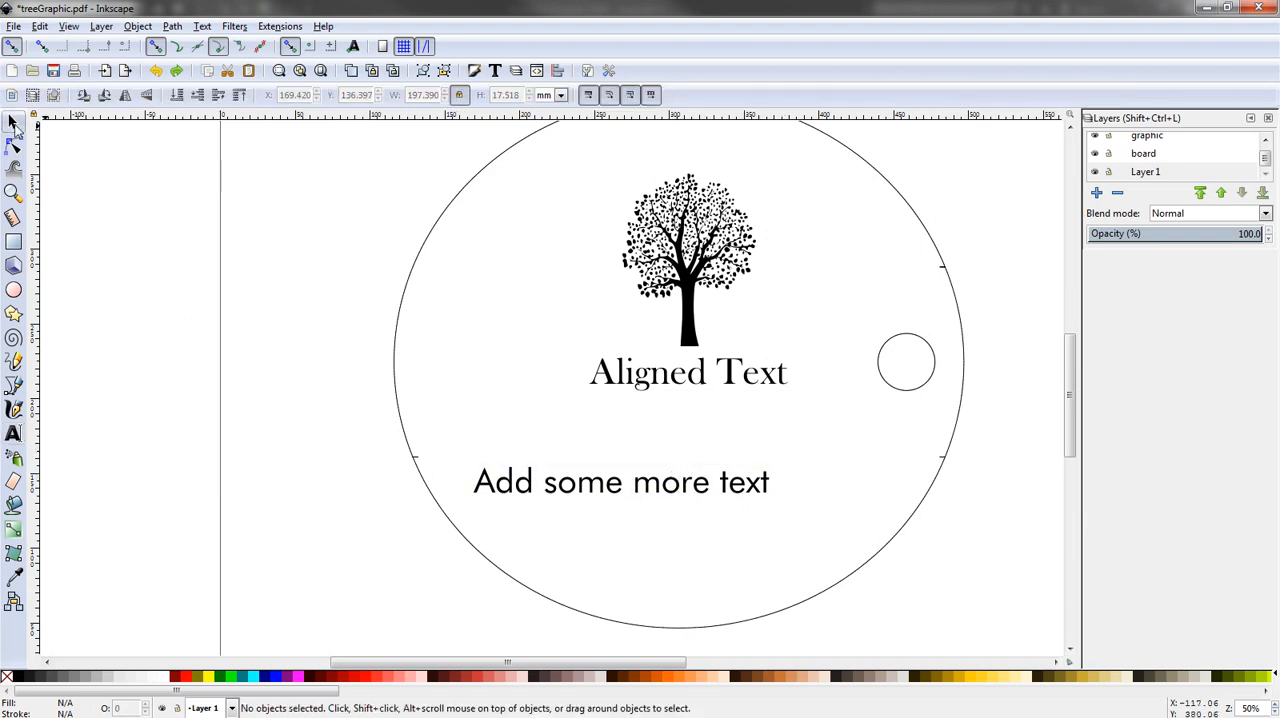
pyautogui.click(570, 492)
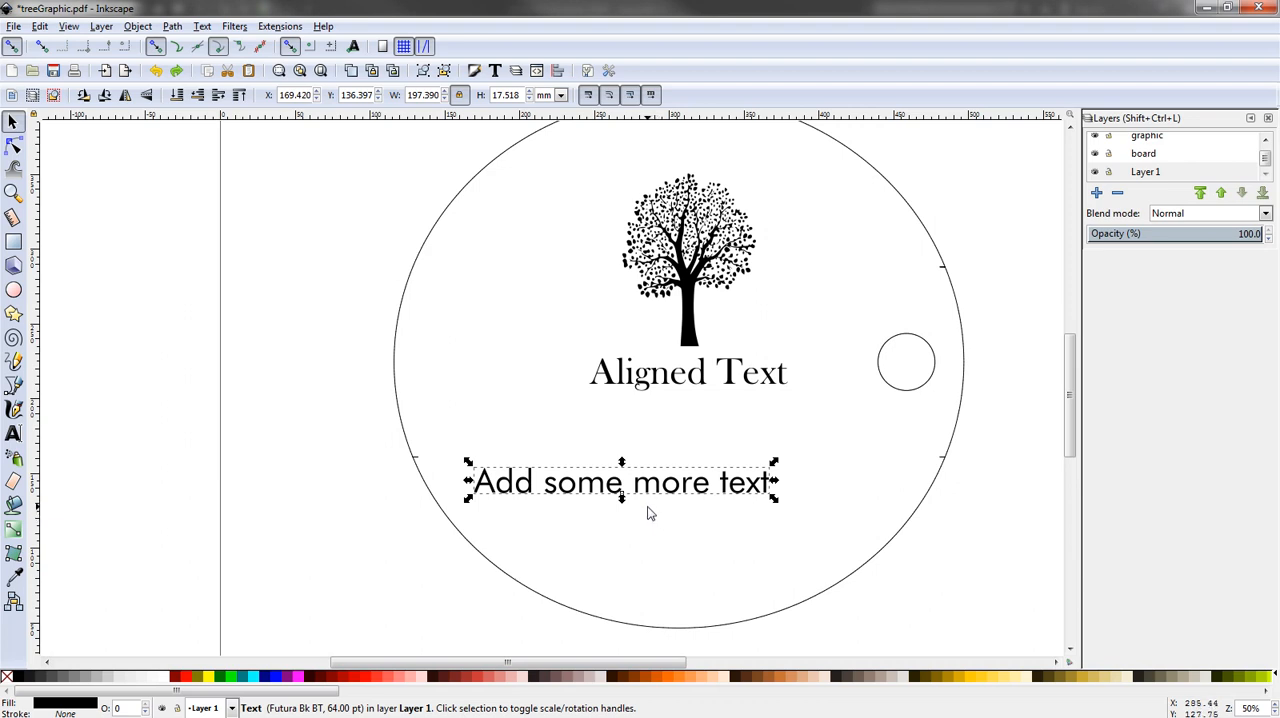
pyautogui.press('shift')
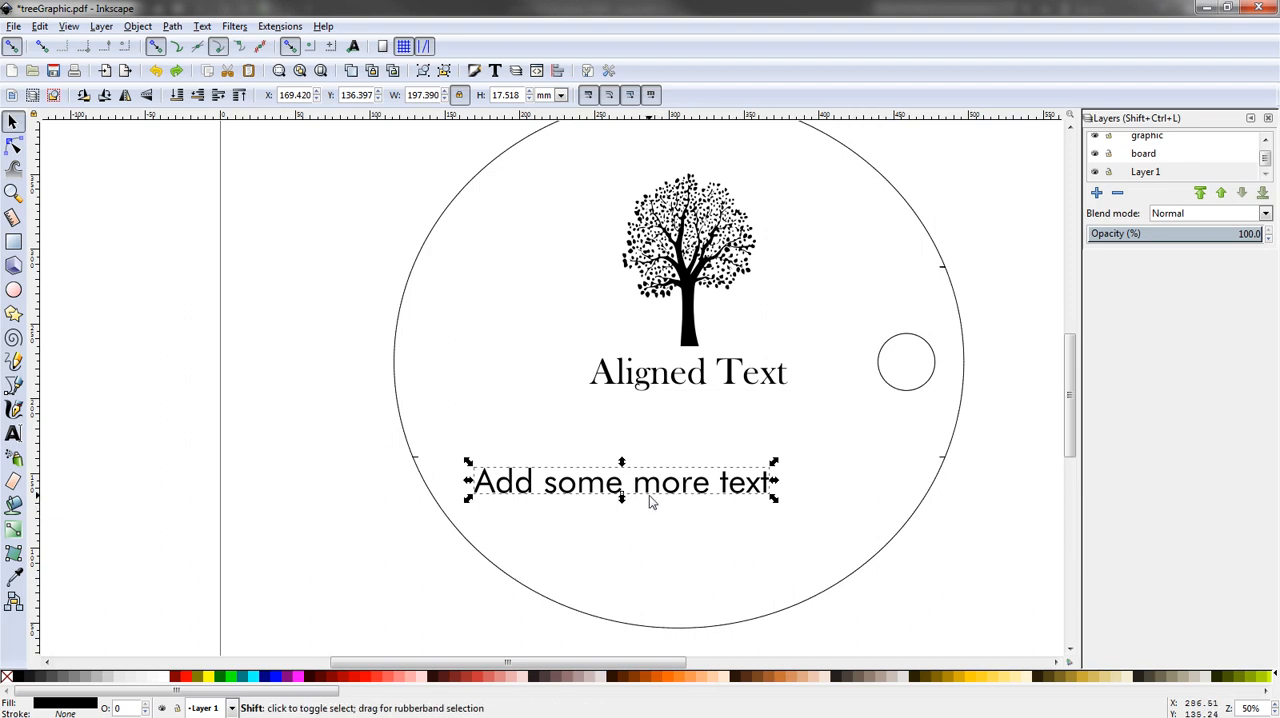